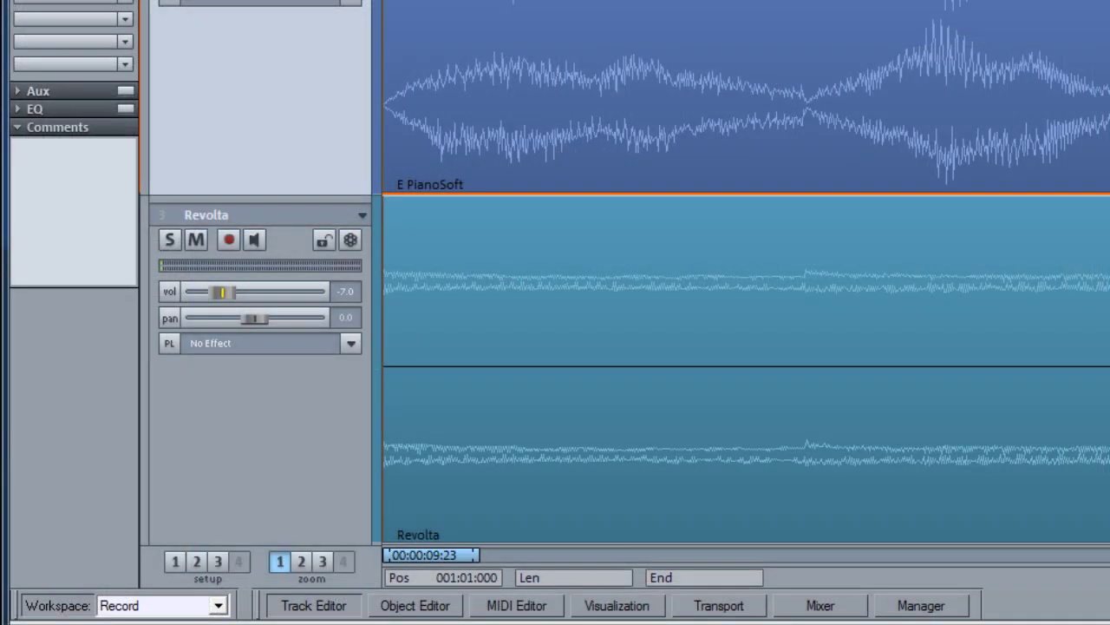
- Keep the Record workspace and select the Groove 2 track
{"action": "left_click", "coordinate": [218, 606]}
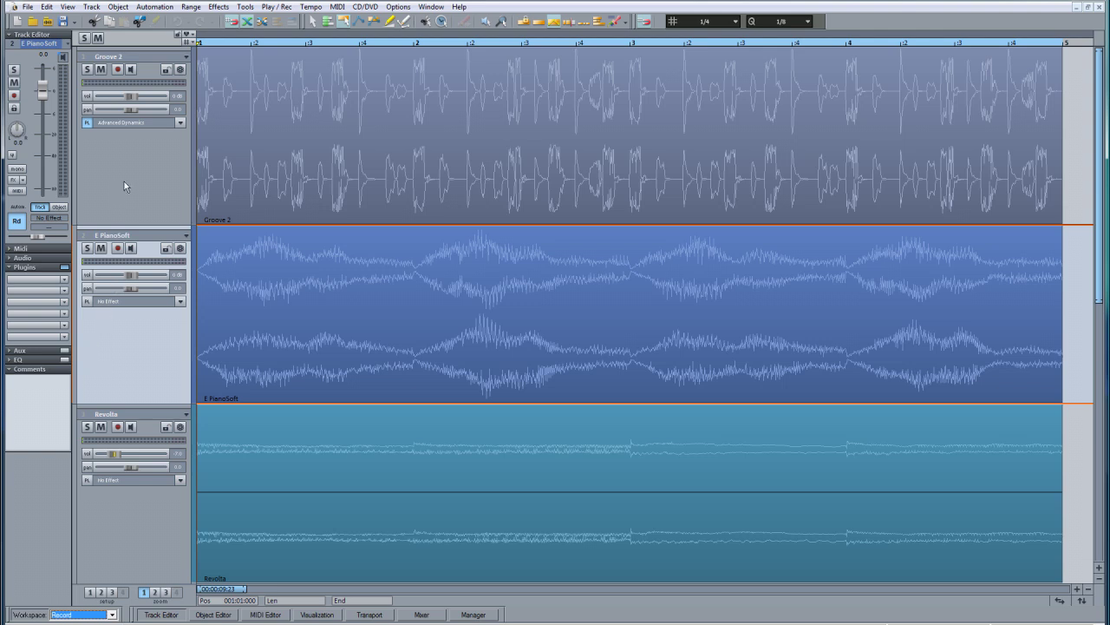
{"action": "left_click", "coordinate": [124, 181]}
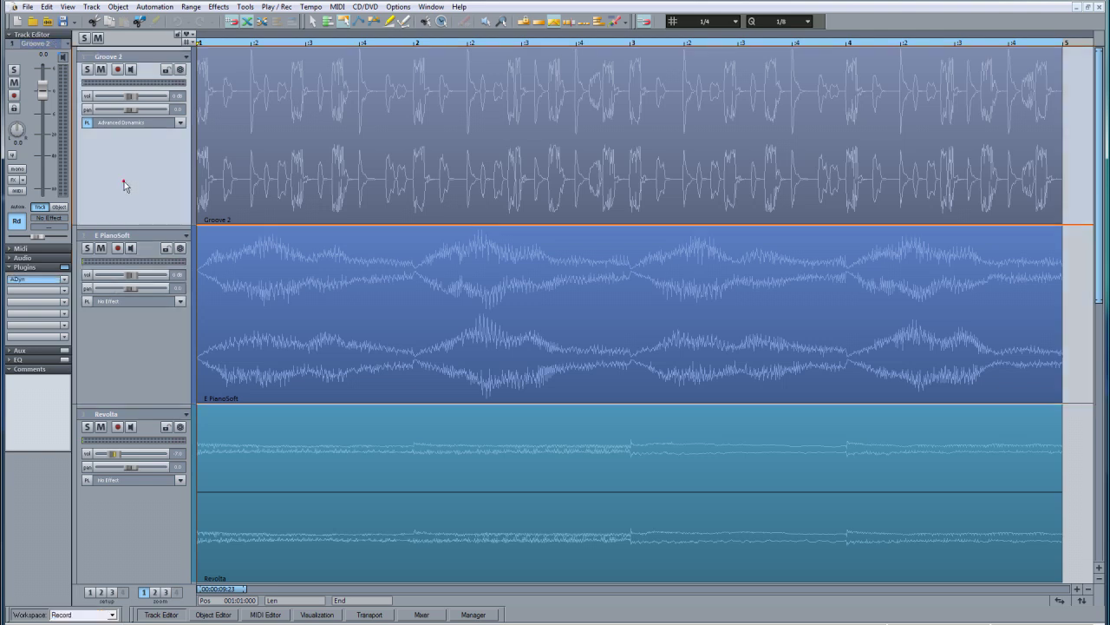
{"action": "key", "text": "2"}
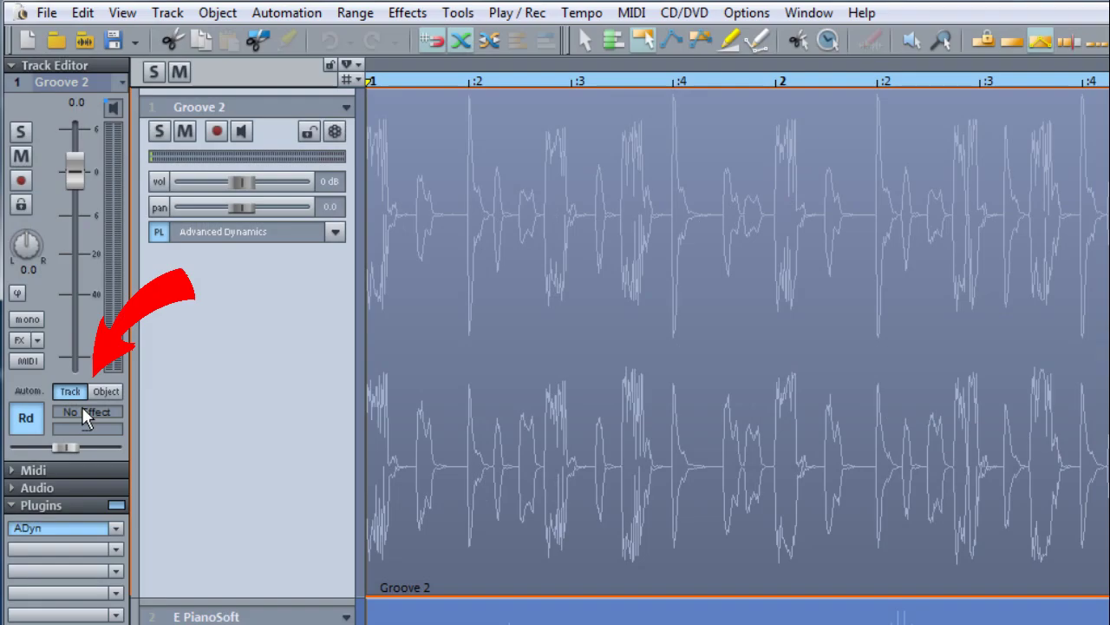
- Switch the Groove 2 automation display to object automation and return it to track automation, repeating the switch once
{"action": "left_click", "coordinate": [101, 392]}
{"action": "left_click", "coordinate": [73, 395]}
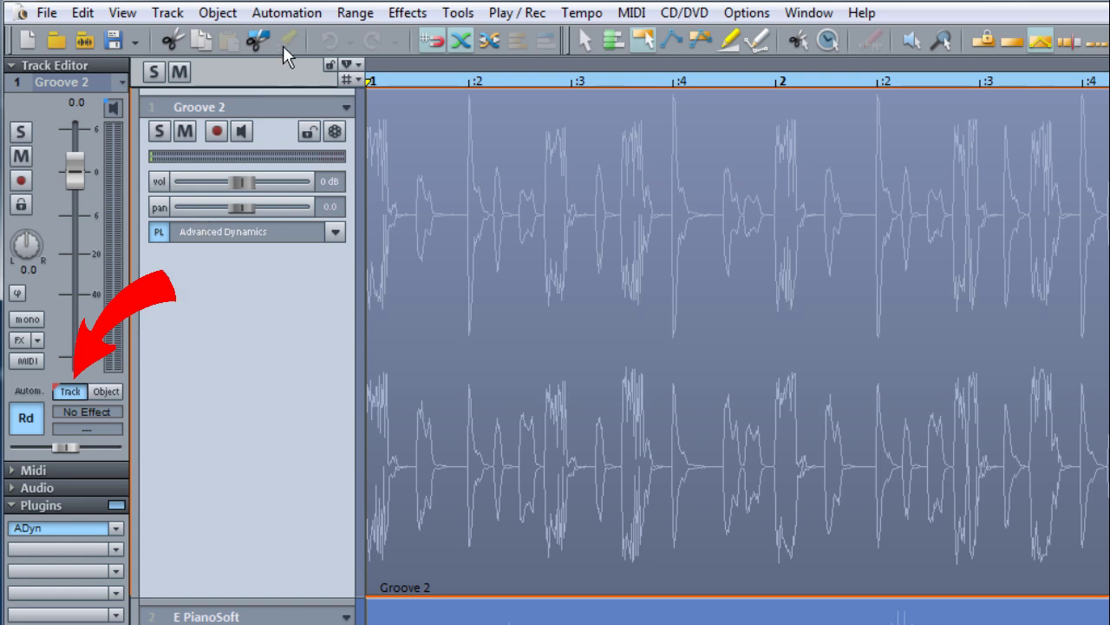
{"action": "left_click", "coordinate": [306, 17]}
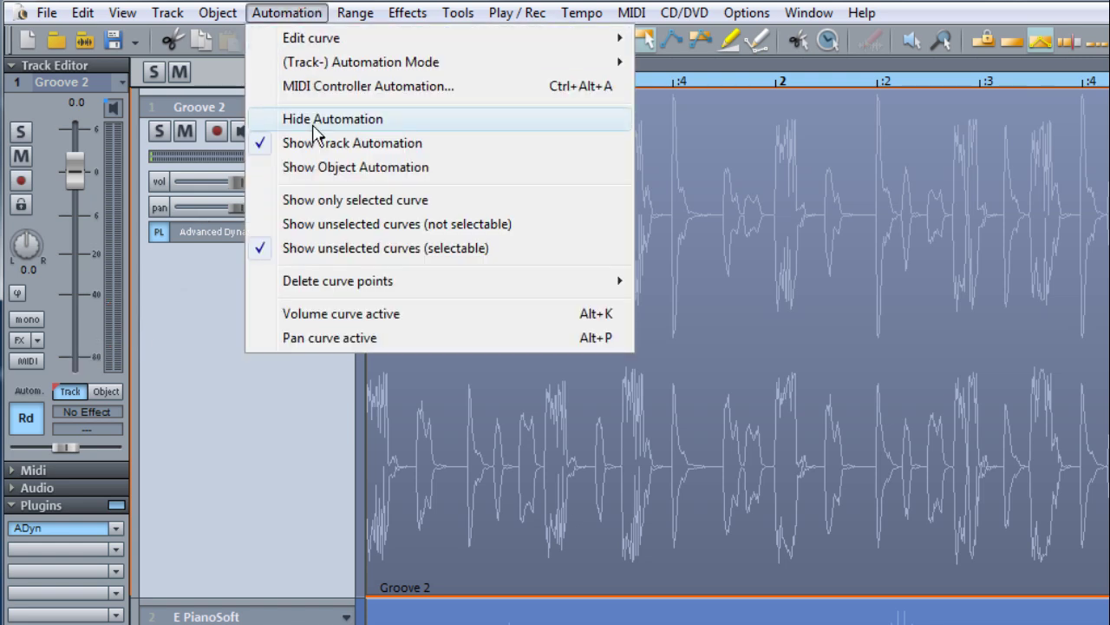
{"action": "left_click", "coordinate": [313, 169]}
{"action": "left_click", "coordinate": [287, 13]}
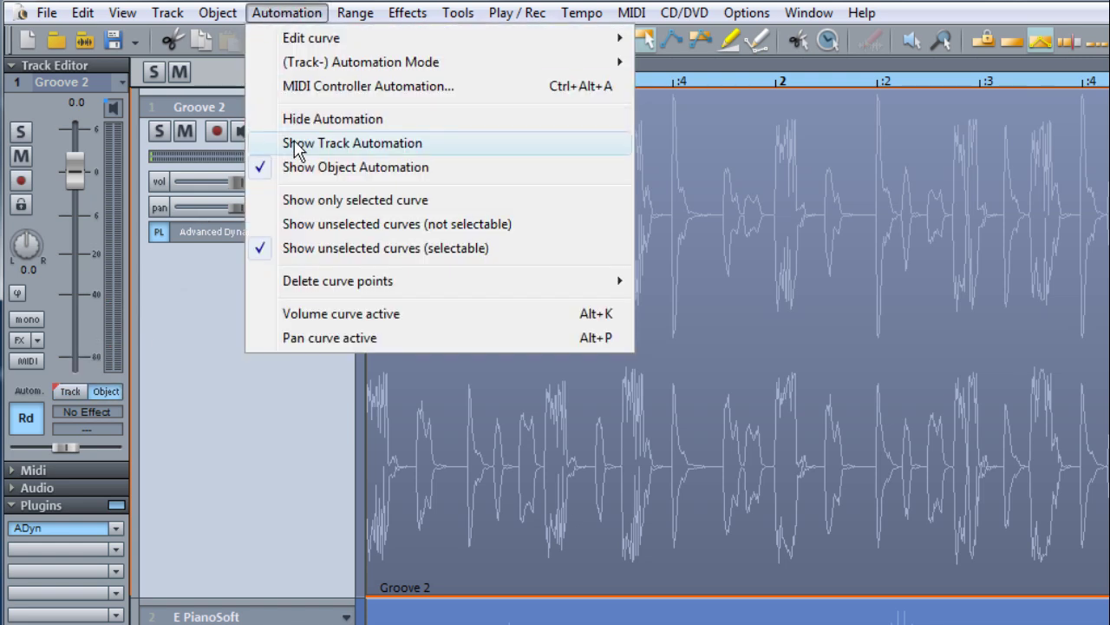
{"action": "left_click", "coordinate": [294, 141]}
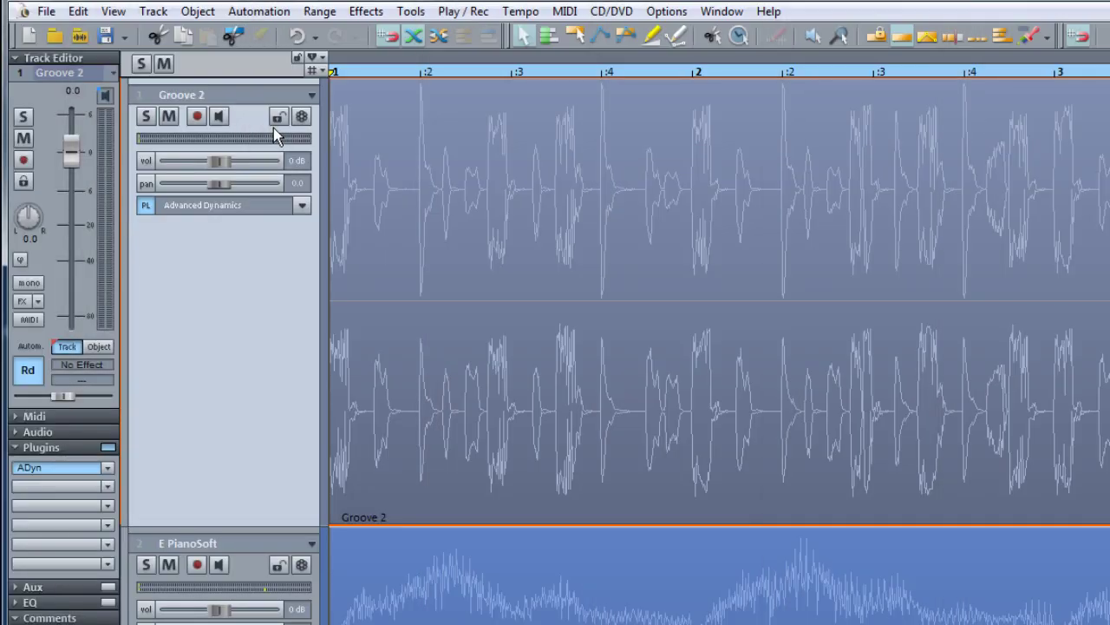
- Activate the track volume curve on Groove 2, toggling it off and on again once
{"action": "left_click", "coordinate": [144, 161]}
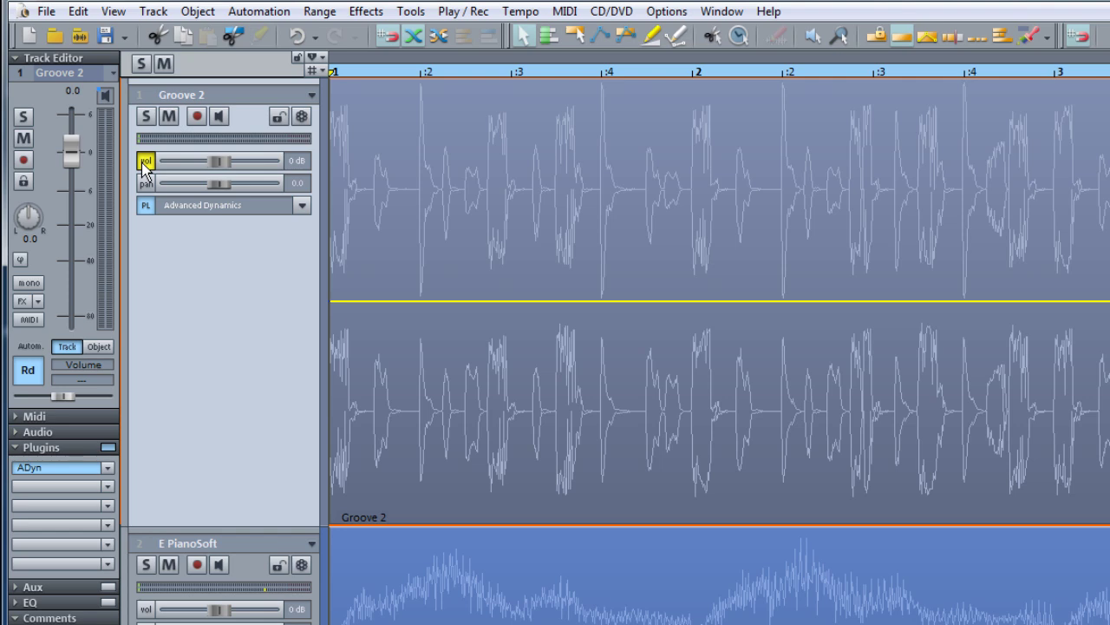
{"action": "left_click", "coordinate": [260, 12]}
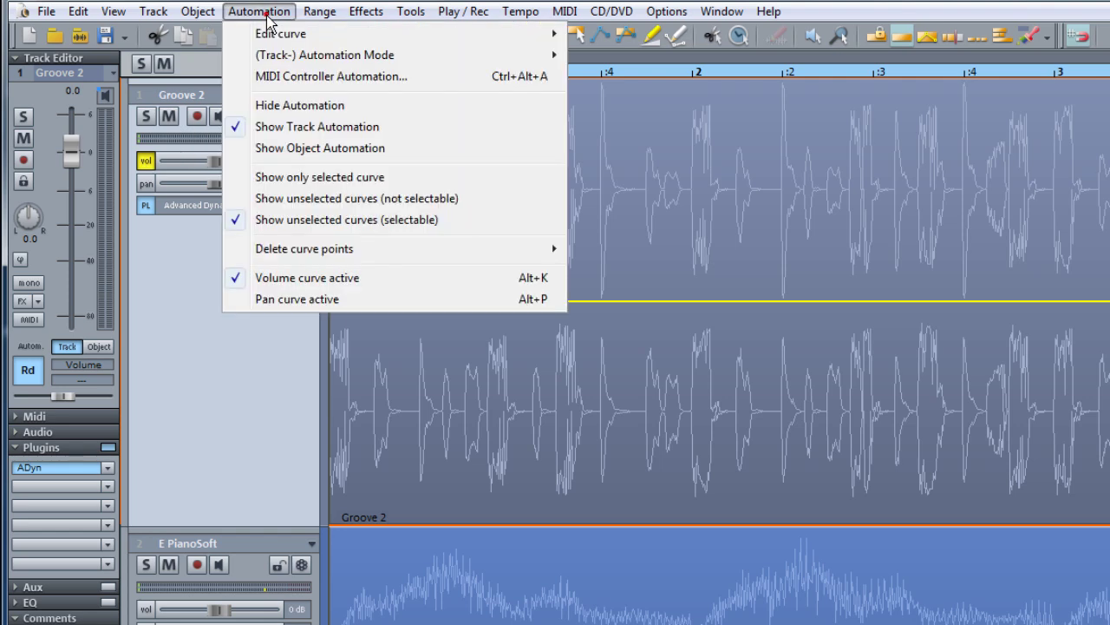
{"action": "left_click", "coordinate": [278, 280]}
{"action": "left_click", "coordinate": [256, 11]}
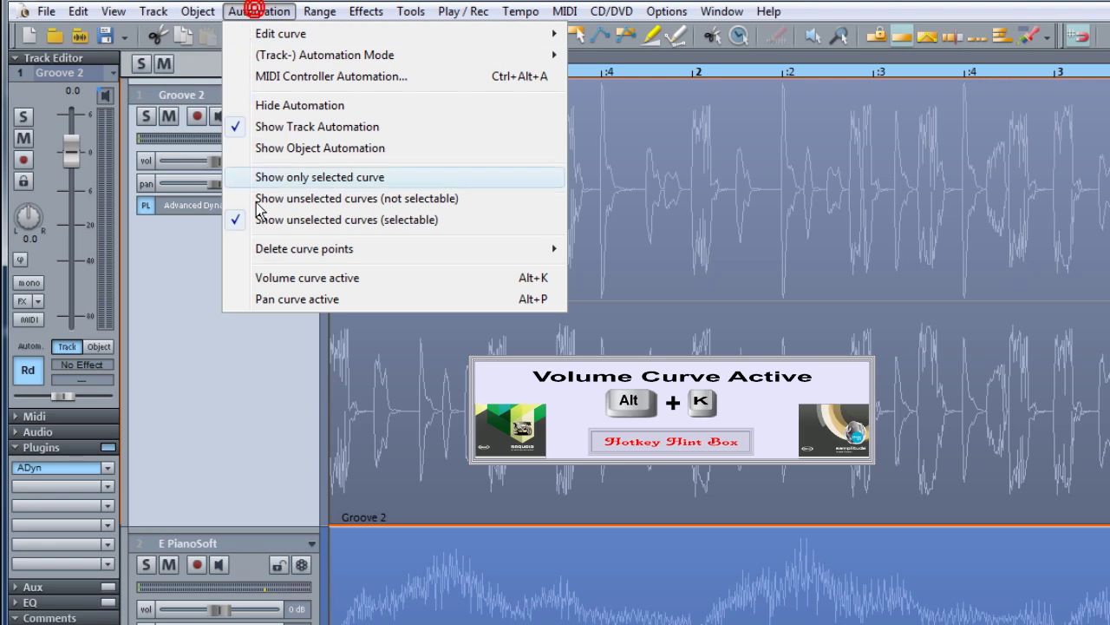
{"action": "left_click", "coordinate": [269, 277]}
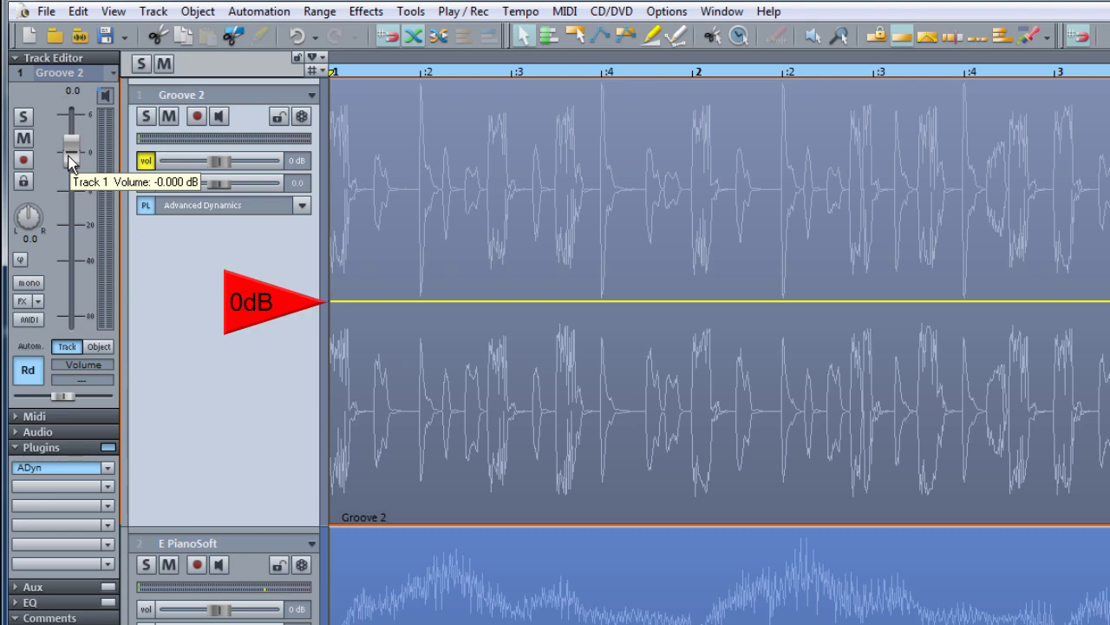
- Raise the Groove 2 track volume to +6 dB and reset it to 0 dB
{"action": "mouse_move", "coordinate": [68, 159]}
{"action": "left_mouse_down"}
{"action": "mouse_move", "coordinate": [74, 222]}
{"action": "mouse_move", "coordinate": [72, 107]}
{"action": "left_mouse_up"}
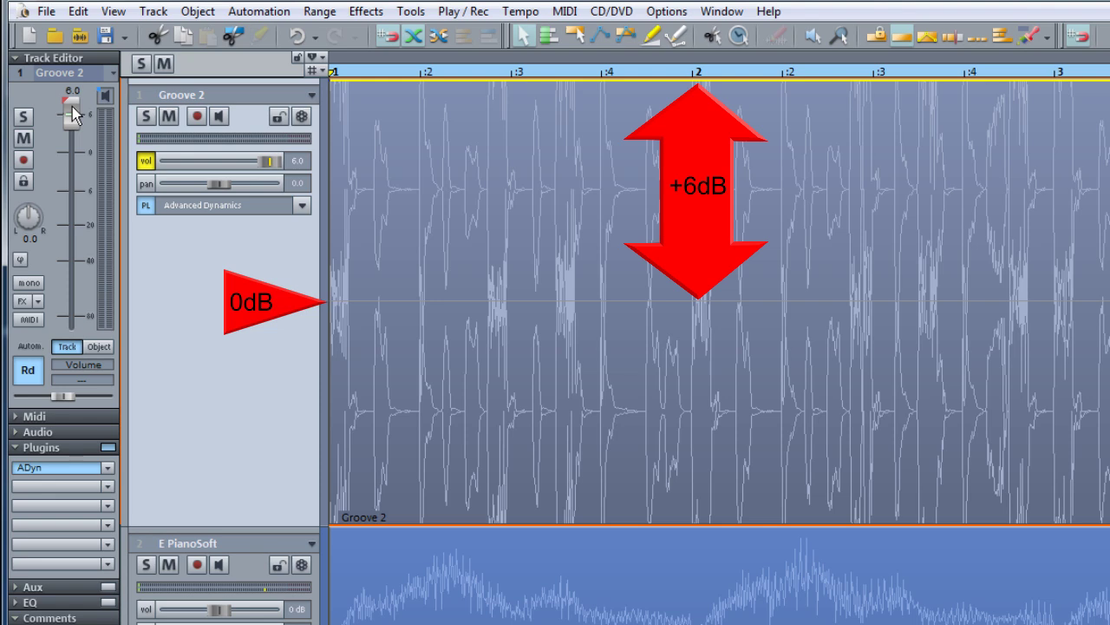
{"action": "left_click", "coordinate": [72, 106], "text": "ctrl"}
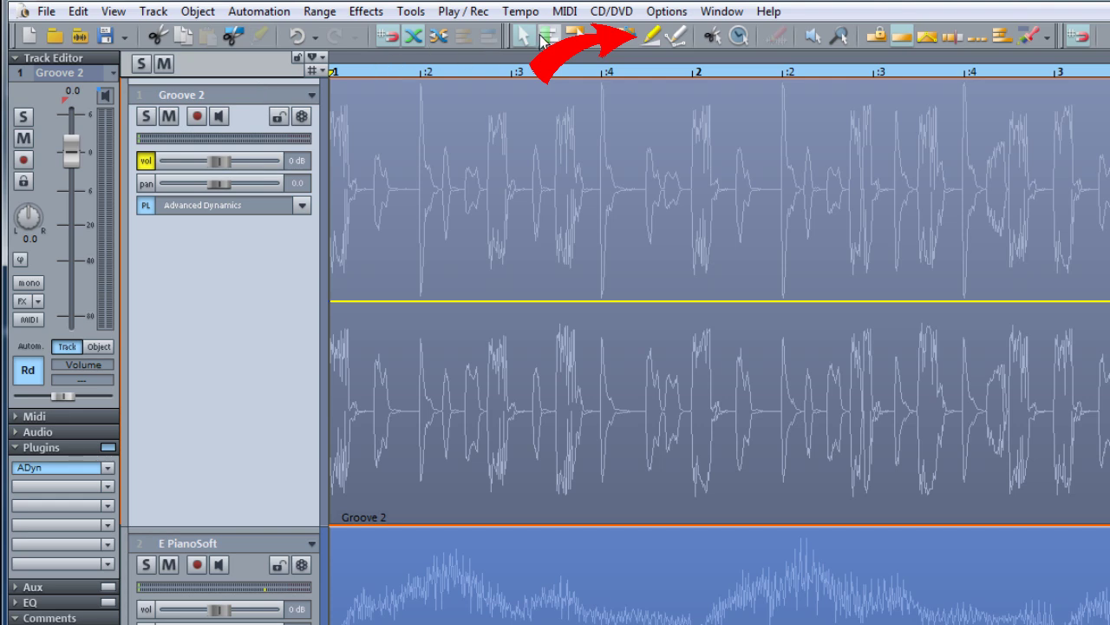
- With the volume draw tool, place zigzagging volume curve points on Groove 2 from just before beat 1:4 to just before 2:4
{"action": "left_click", "coordinate": [651, 39]}
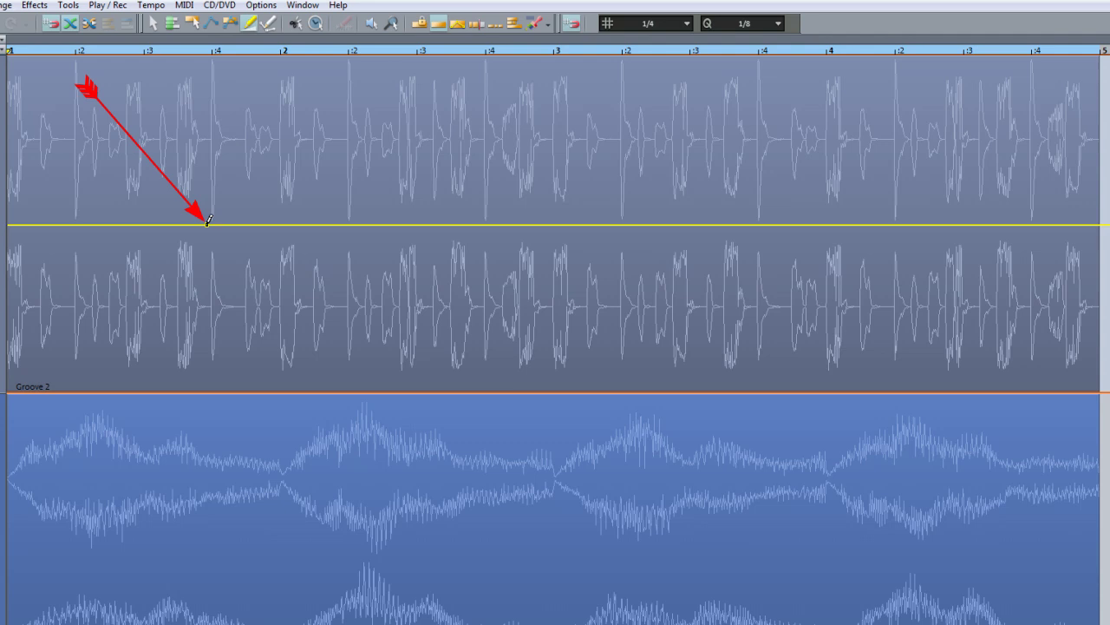
{"action": "left_click", "coordinate": [206, 224]}
{"action": "left_click", "coordinate": [260, 275]}
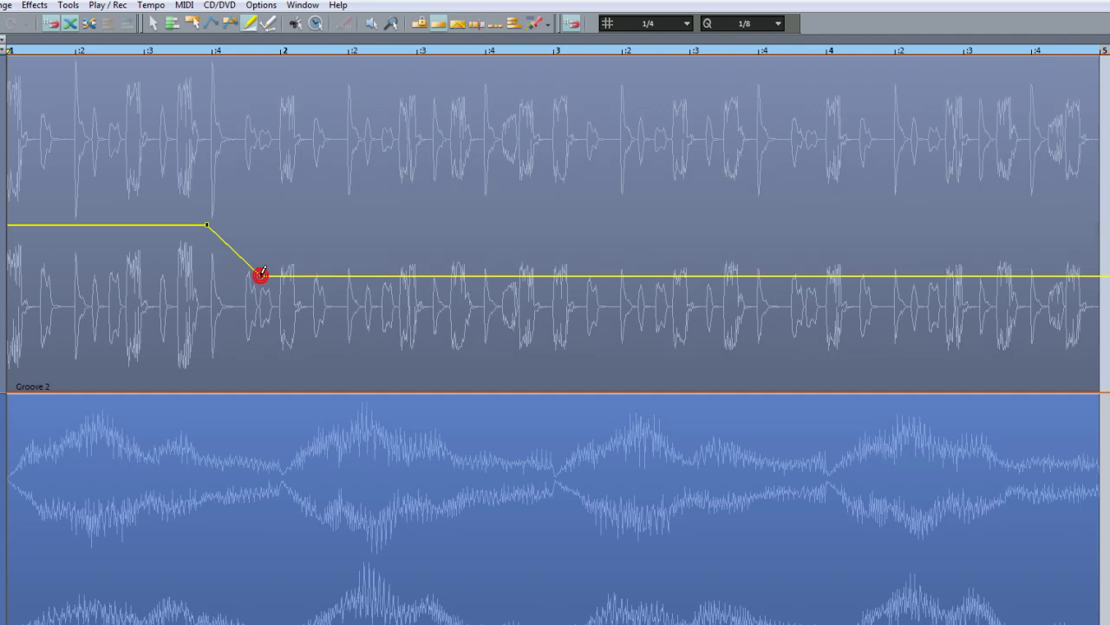
{"action": "left_click", "coordinate": [335, 215]}
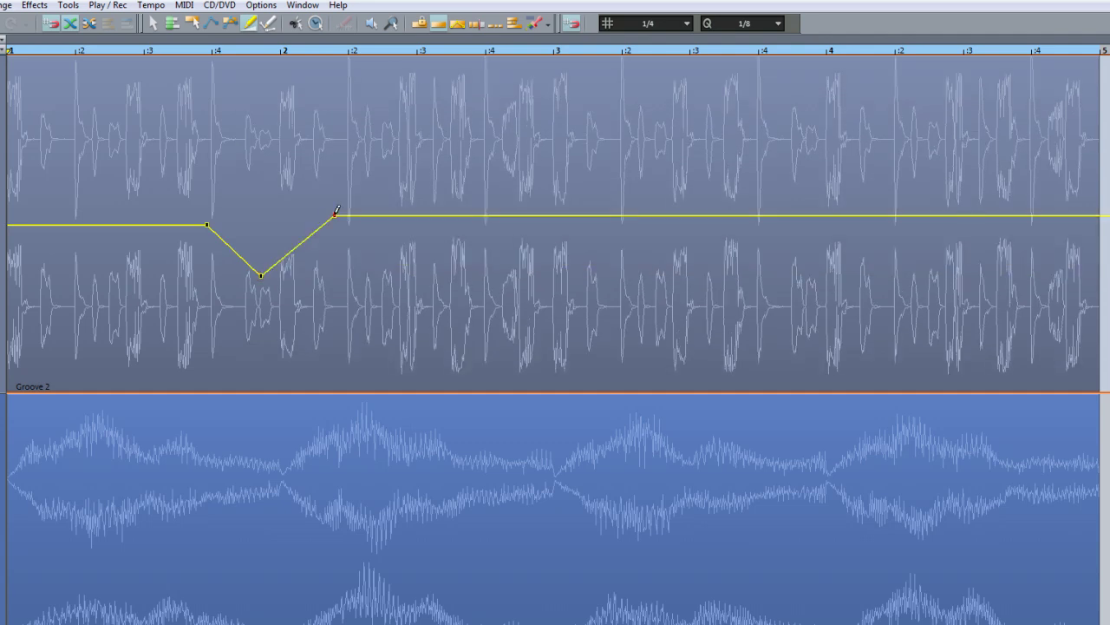
{"action": "left_click", "coordinate": [408, 289]}
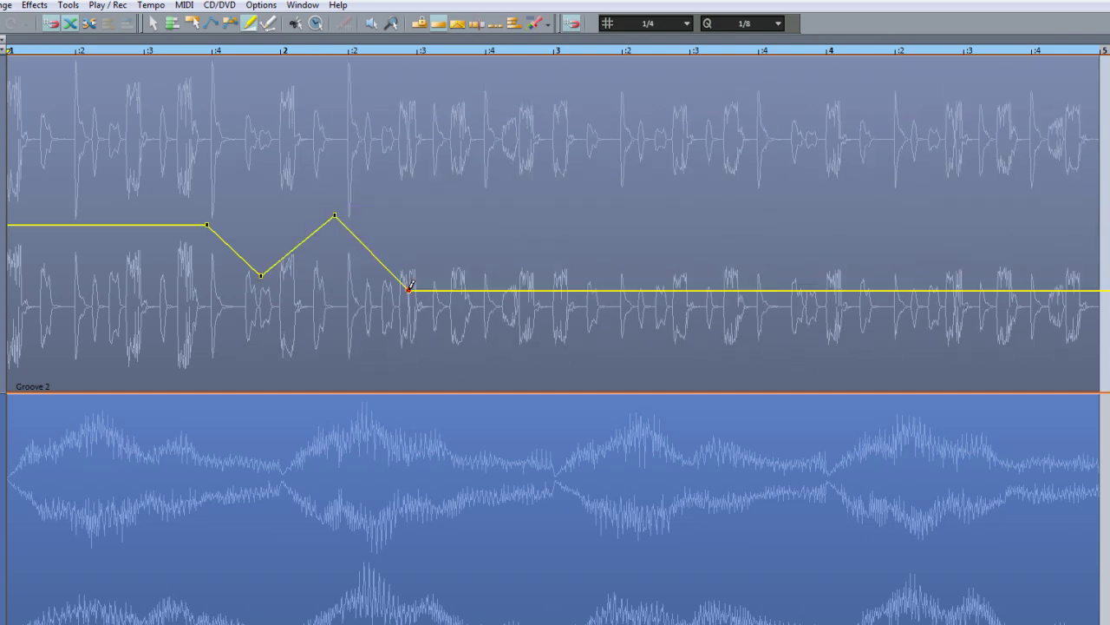
{"action": "left_click", "coordinate": [462, 173]}
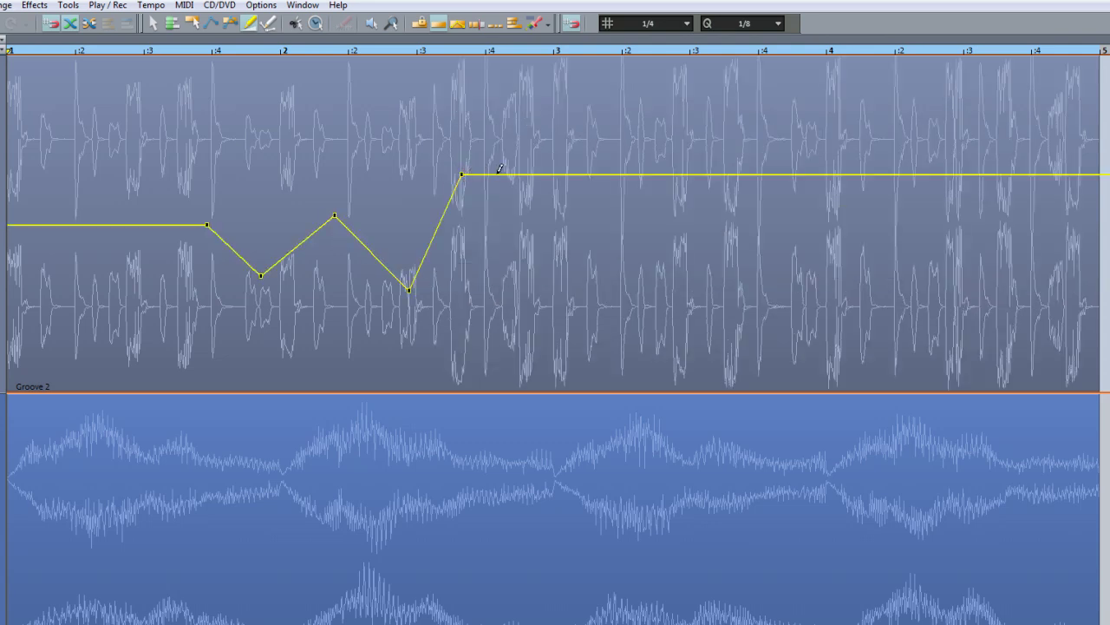
- Continue the volume curve with a freehand wave across bar 3 and separate dip, plateau and drop points through bar 4
{"action": "left_click", "coordinate": [500, 173]}
{"action": "mouse_move", "coordinate": [550, 210]}
{"action": "left_mouse_down"}
{"action": "mouse_move", "coordinate": [609, 242]}
{"action": "mouse_move", "coordinate": [696, 180]}
{"action": "mouse_move", "coordinate": [719, 193]}
{"action": "mouse_move", "coordinate": [779, 292]}
{"action": "left_mouse_up"}
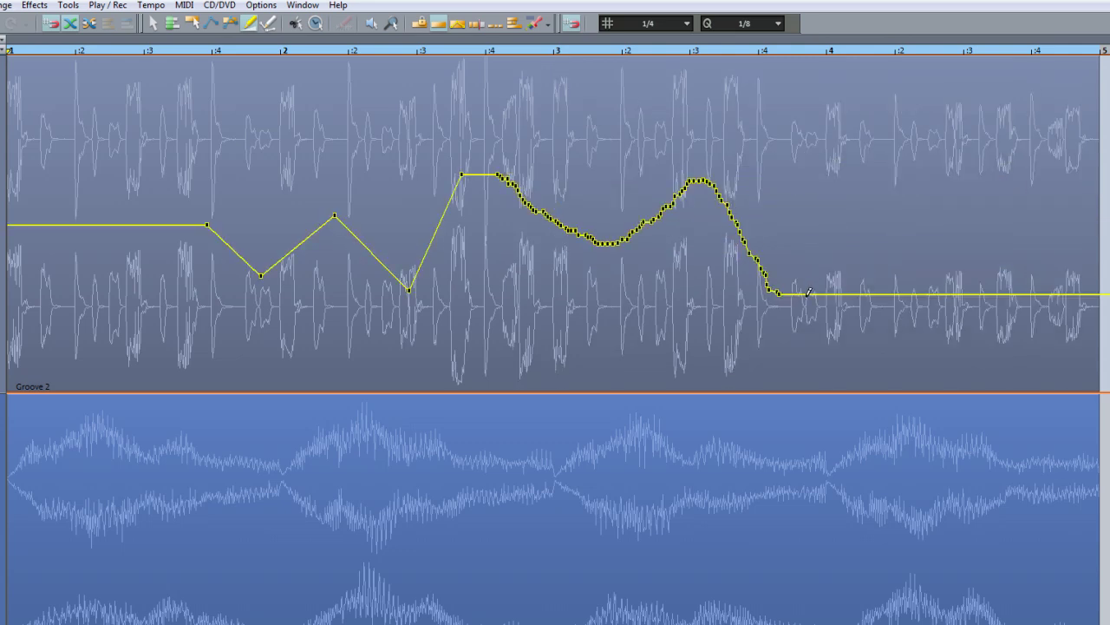
{"action": "left_click", "coordinate": [815, 292]}
{"action": "mouse_move", "coordinate": [815, 291]}
{"action": "left_mouse_down"}
{"action": "mouse_move", "coordinate": [868, 194]}
{"action": "mouse_move", "coordinate": [853, 199]}
{"action": "left_mouse_up"}
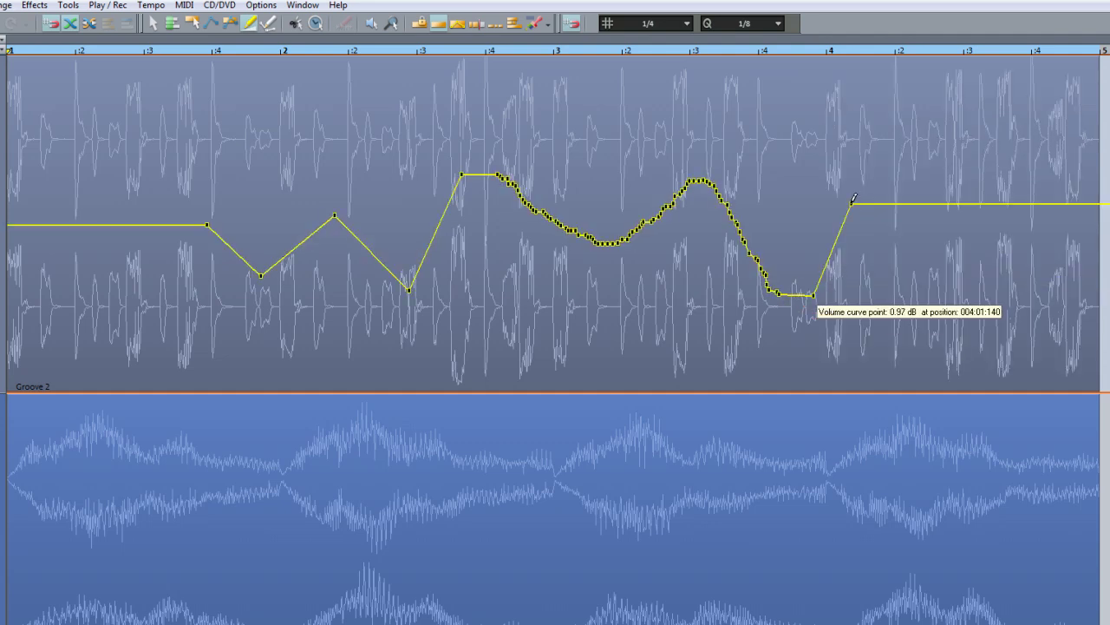
{"action": "left_click", "coordinate": [937, 198]}
{"action": "left_click_drag", "start_coordinate": [937, 197], "coordinate": [987, 317]}
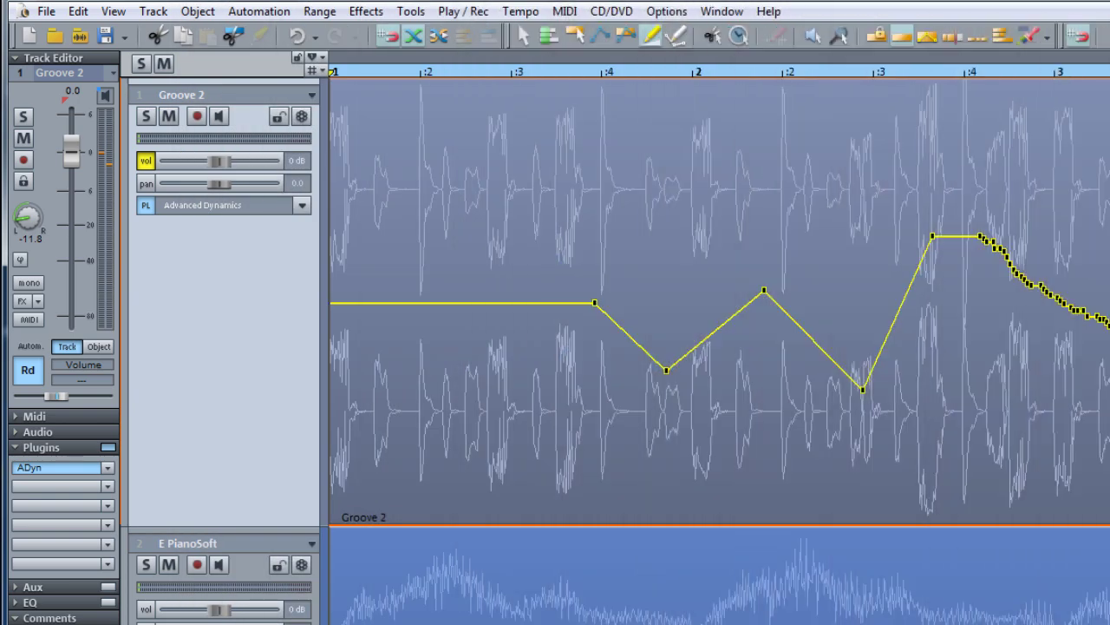
- Deactivate the volume curve on Groove 2 and activate its pan curve instead
{"action": "key", "text": "alt+k"}
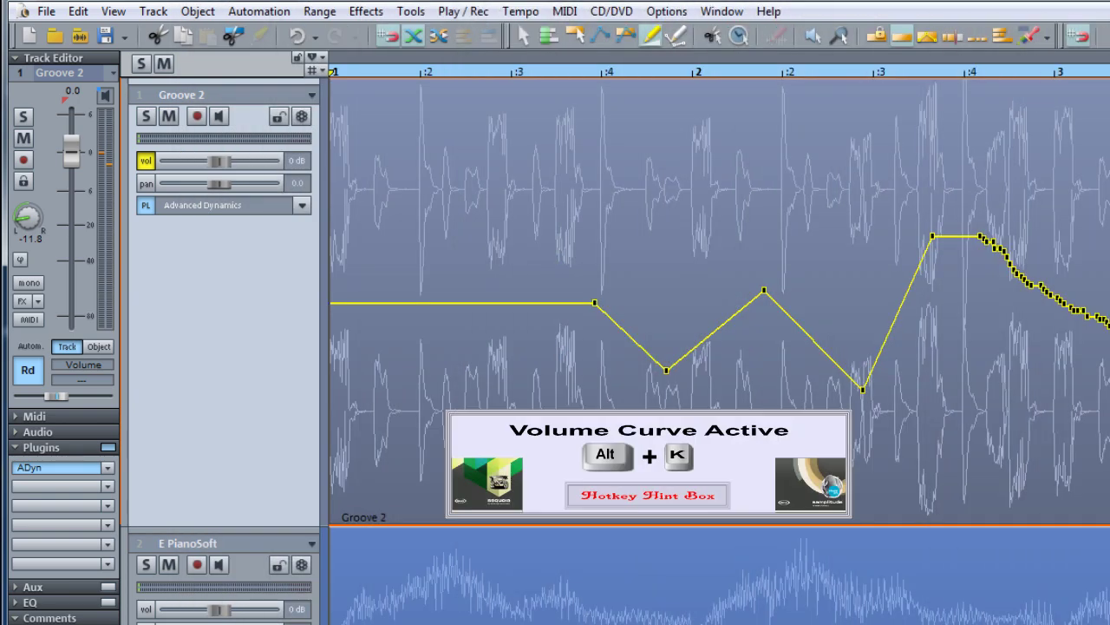
{"action": "key", "text": "alt+k"}
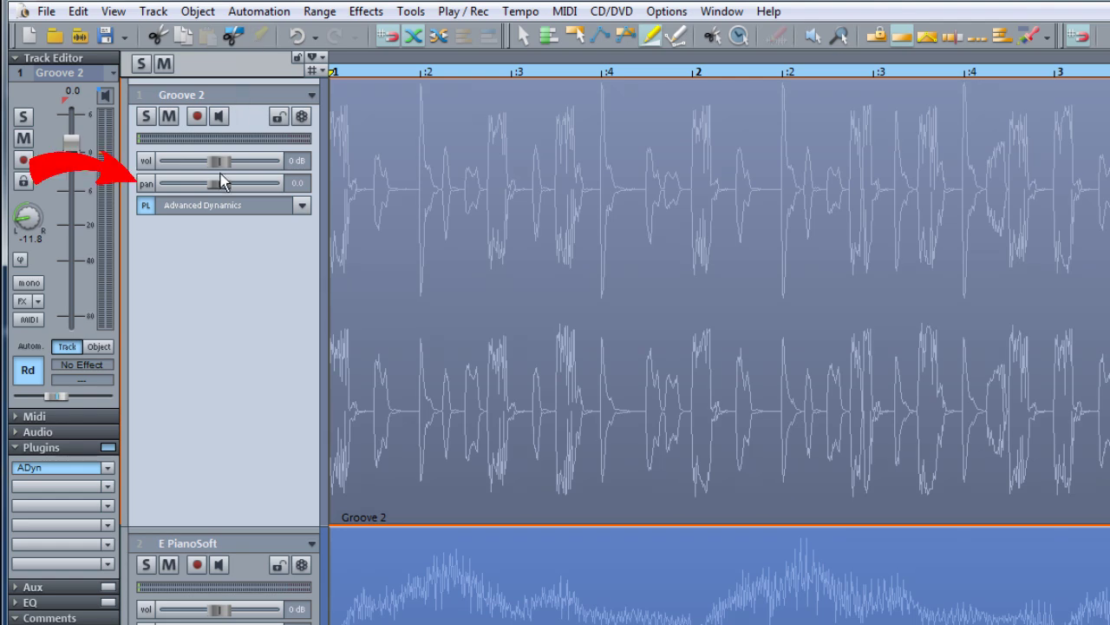
{"action": "left_click", "coordinate": [146, 184]}
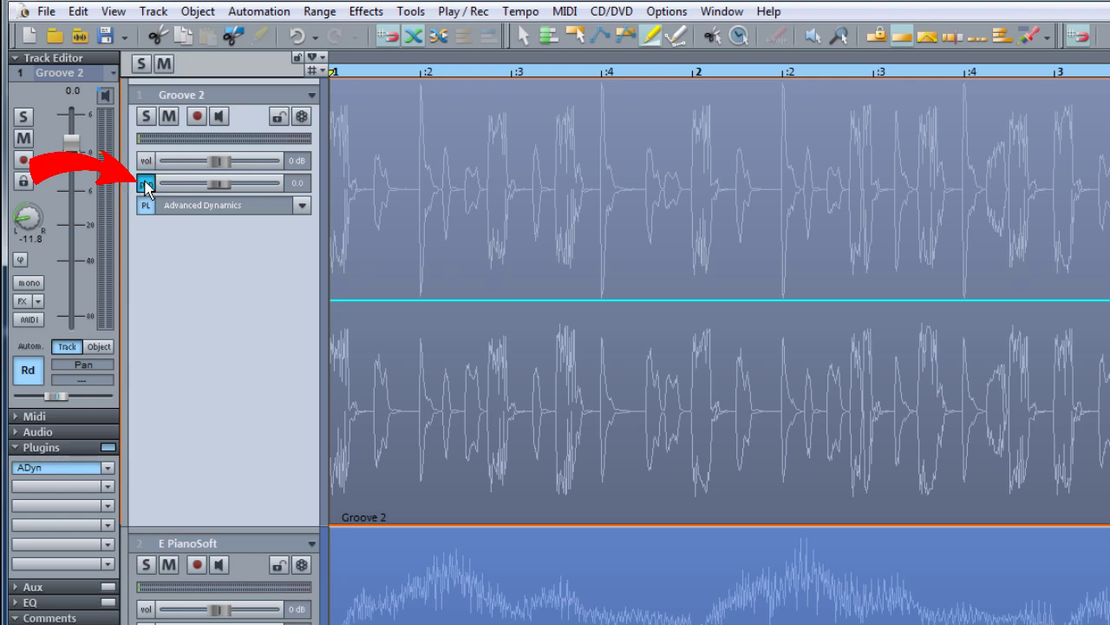
{"action": "left_click", "coordinate": [247, 12]}
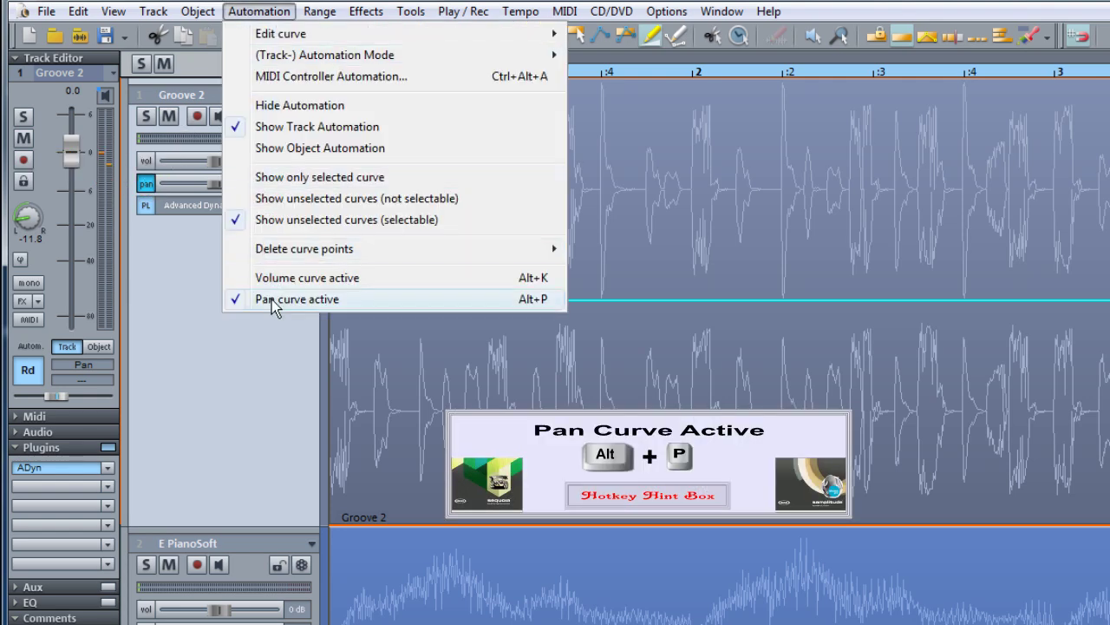
{"action": "left_click", "coordinate": [258, 18]}
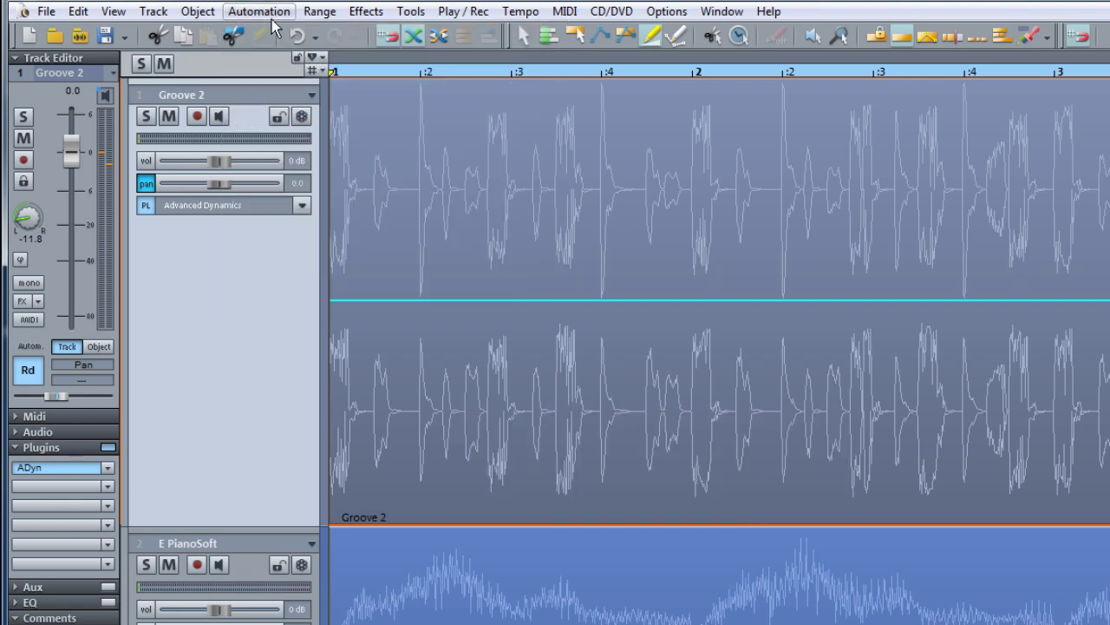
- With the pan draw tool, place pan points at the centre near beat 1:2, low near 1:4, high after 2:2 and low before bar 3
{"action": "left_click", "coordinate": [670, 41]}
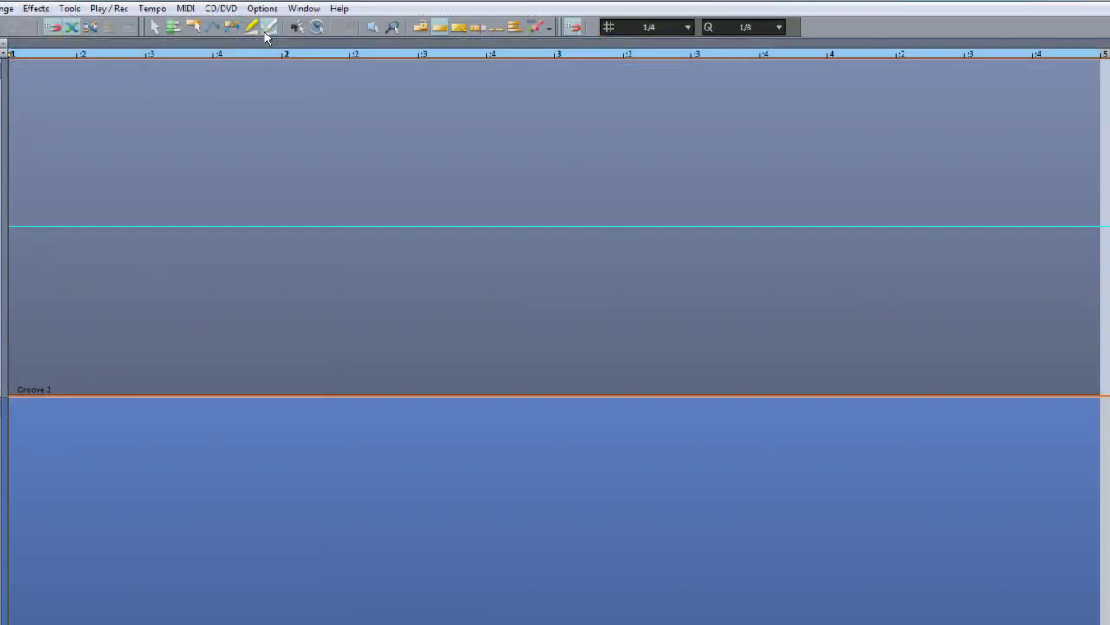
{"action": "left_click", "coordinate": [81, 229]}
{"action": "left_click", "coordinate": [231, 387]}
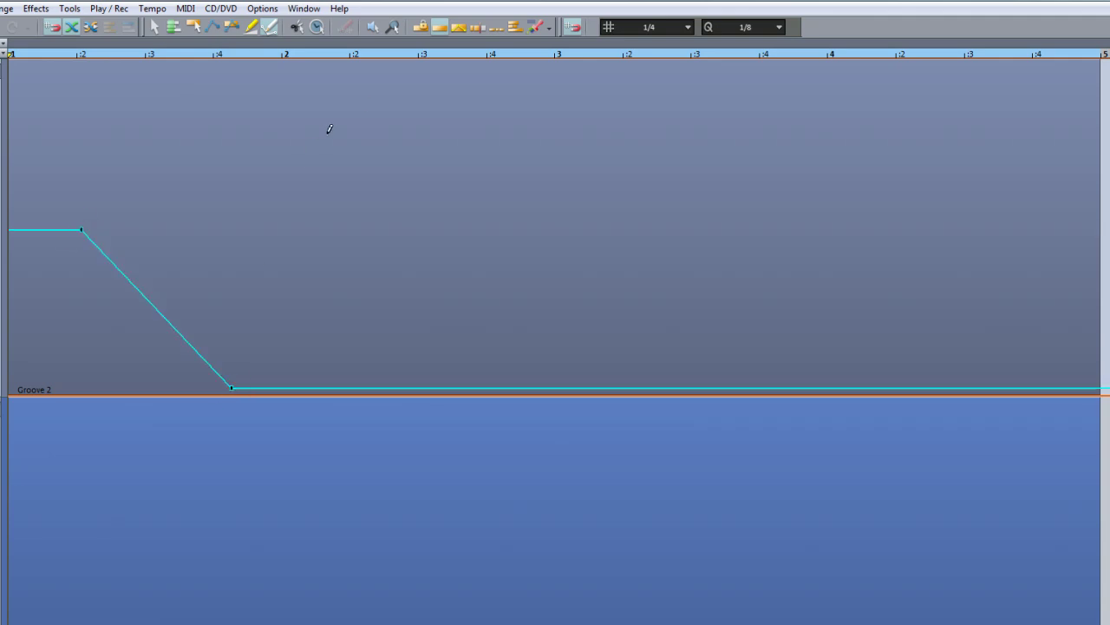
{"action": "left_click", "coordinate": [379, 74]}
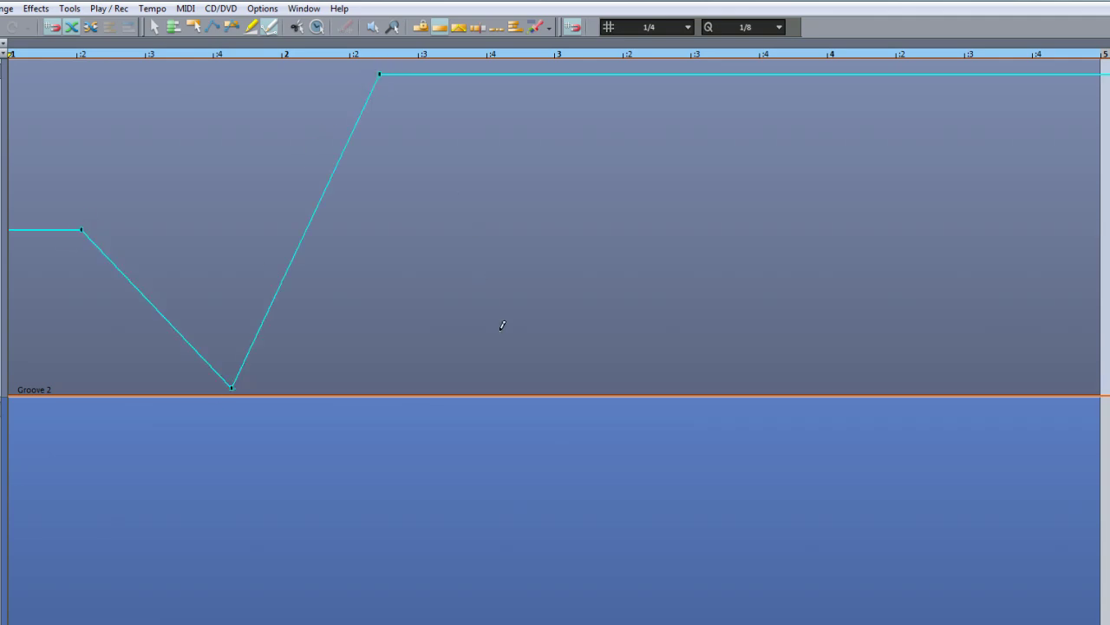
{"action": "left_click", "coordinate": [523, 372]}
- Draw a freehand pan hump from about beat 3:2 to just past bar 4, adding a low point after 4:2 and a high one after 4:4
{"action": "mouse_move", "coordinate": [610, 368]}
{"action": "left_mouse_down"}
{"action": "mouse_move", "coordinate": [693, 179]}
{"action": "mouse_move", "coordinate": [727, 148]}
{"action": "mouse_move", "coordinate": [750, 145]}
{"action": "mouse_move", "coordinate": [801, 328]}
{"action": "mouse_move", "coordinate": [862, 371]}
{"action": "left_mouse_up"}
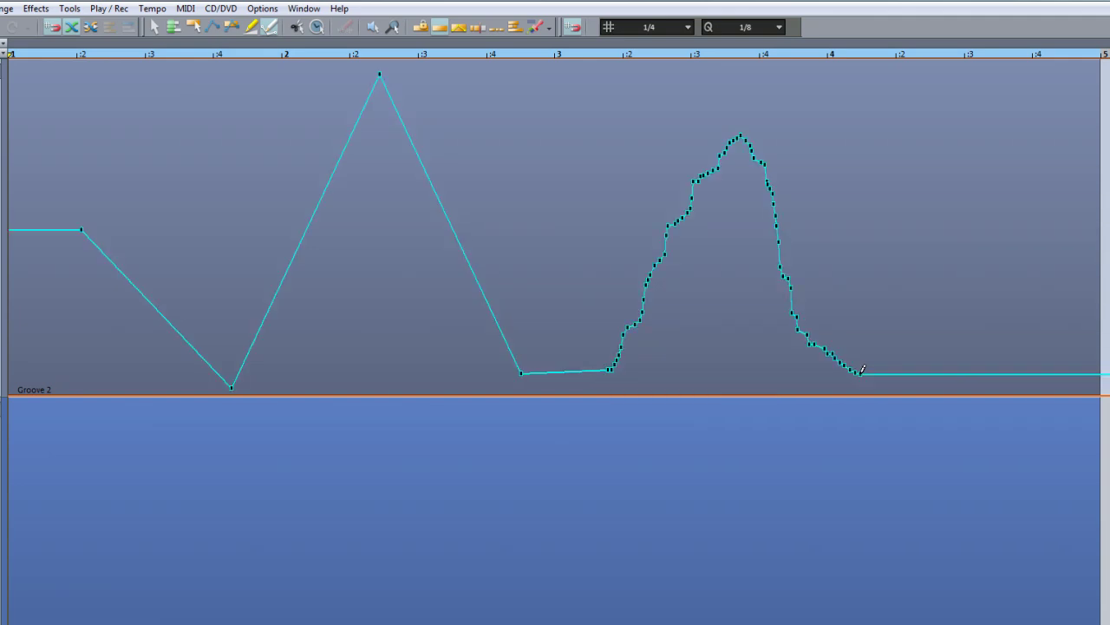
{"action": "left_click", "coordinate": [929, 370]}
{"action": "left_click", "coordinate": [1066, 84]}
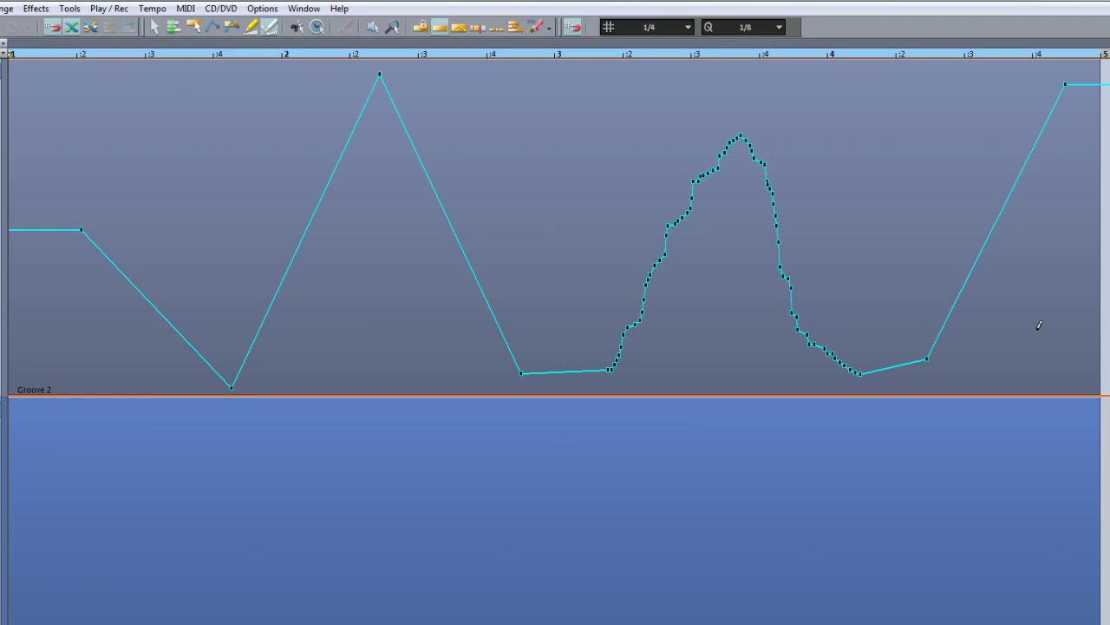
- Make the volume curve active again over the pan curve and play Groove 2 soloed with the mixer open
{"action": "left_click", "coordinate": [1040, 325]}
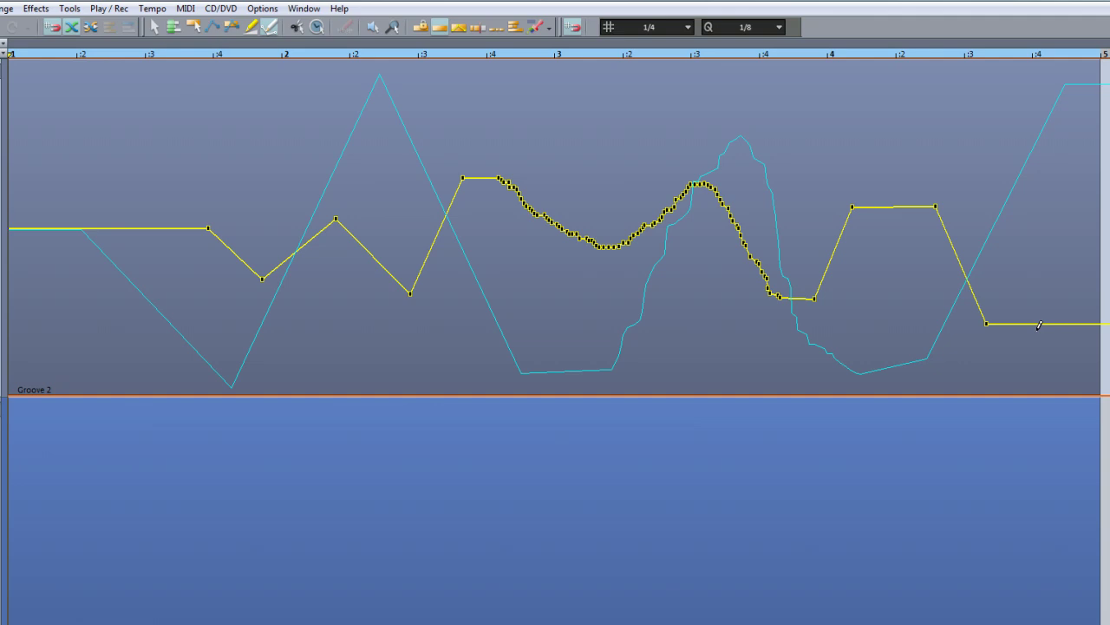
{"action": "key", "text": "m"}
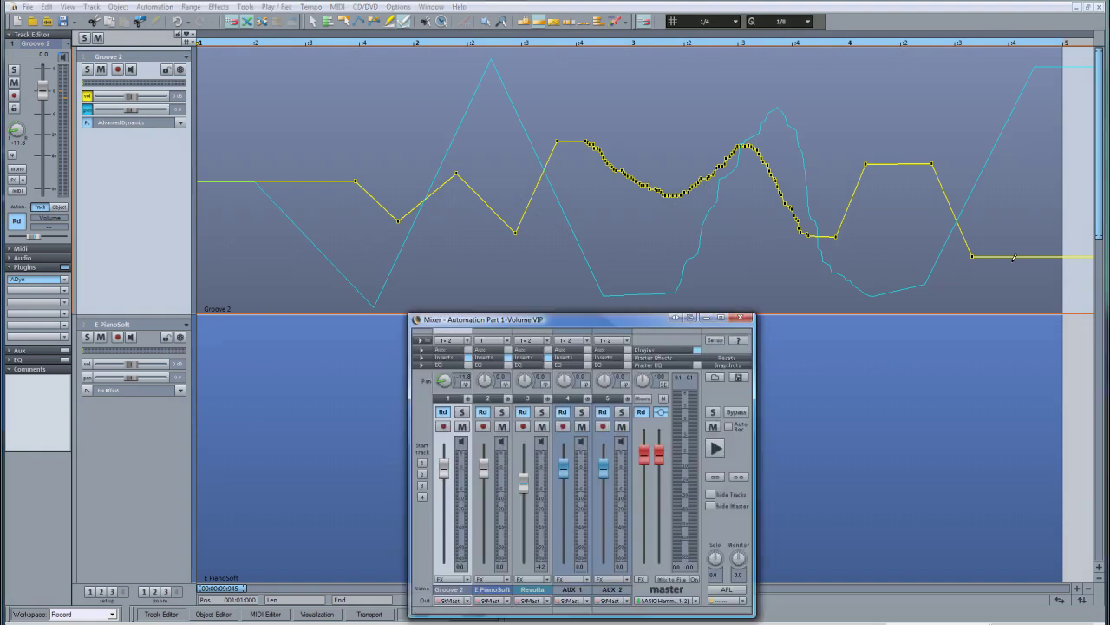
{"action": "key", "text": "s"}
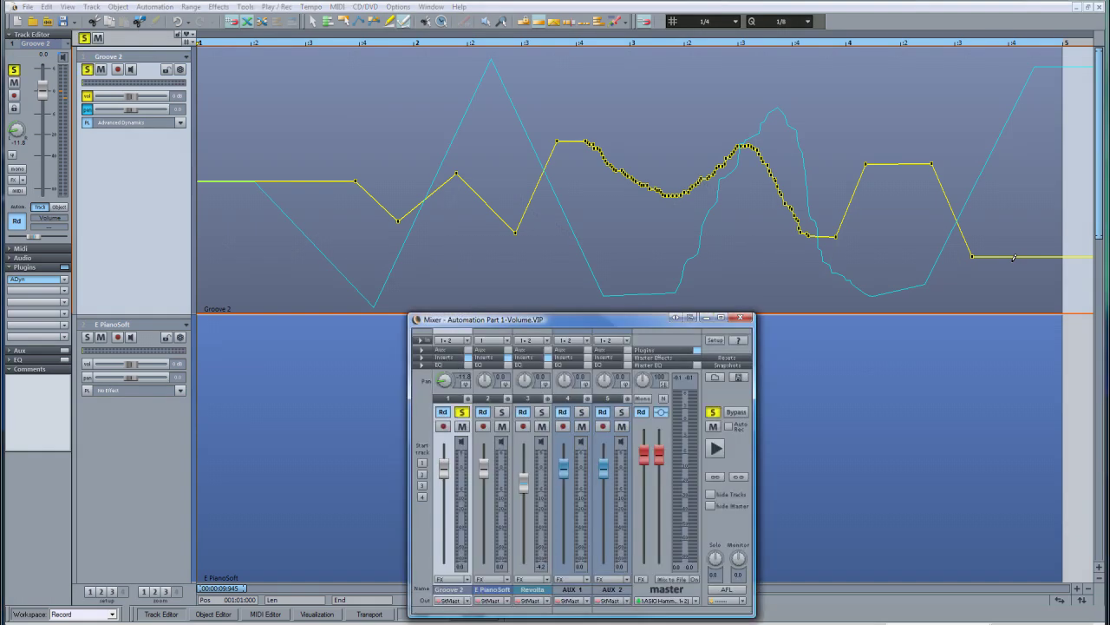
{"action": "key", "text": "space"}
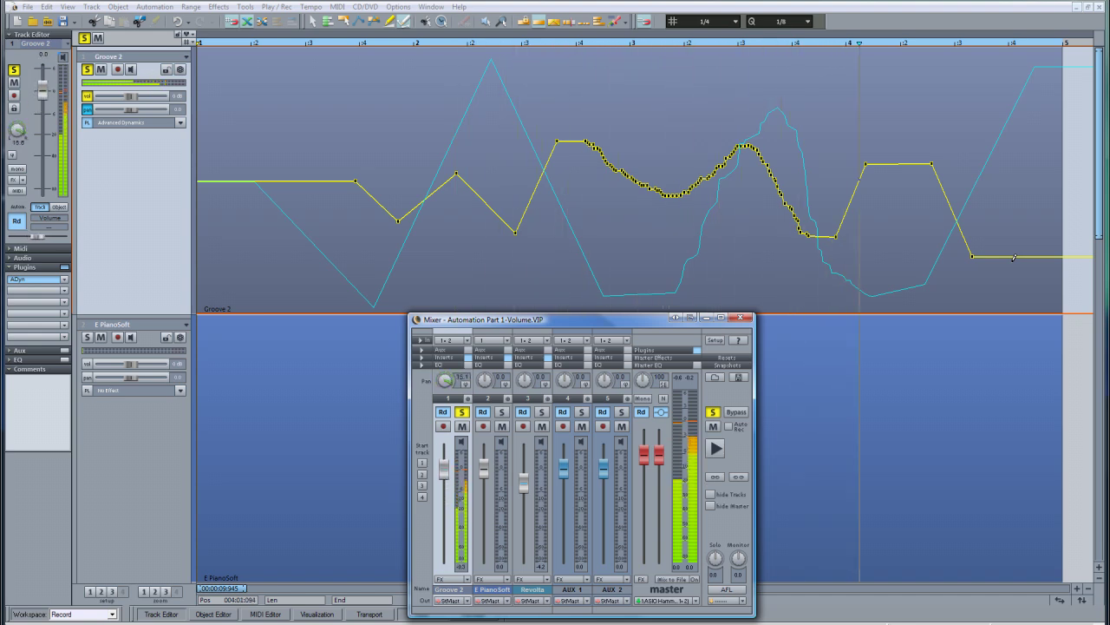
- Toggle Groove 2's volume curve off and on during playback, and hide the automation and show the track automation again
{"action": "key", "text": "ctrl+z"}
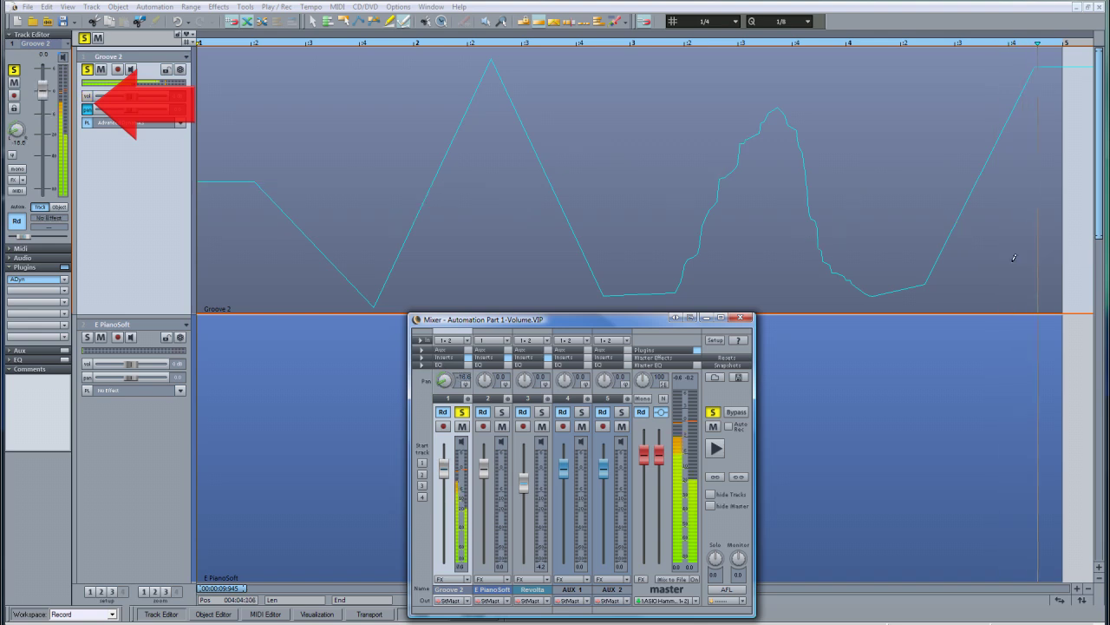
{"action": "key", "text": "ctrl+z"}
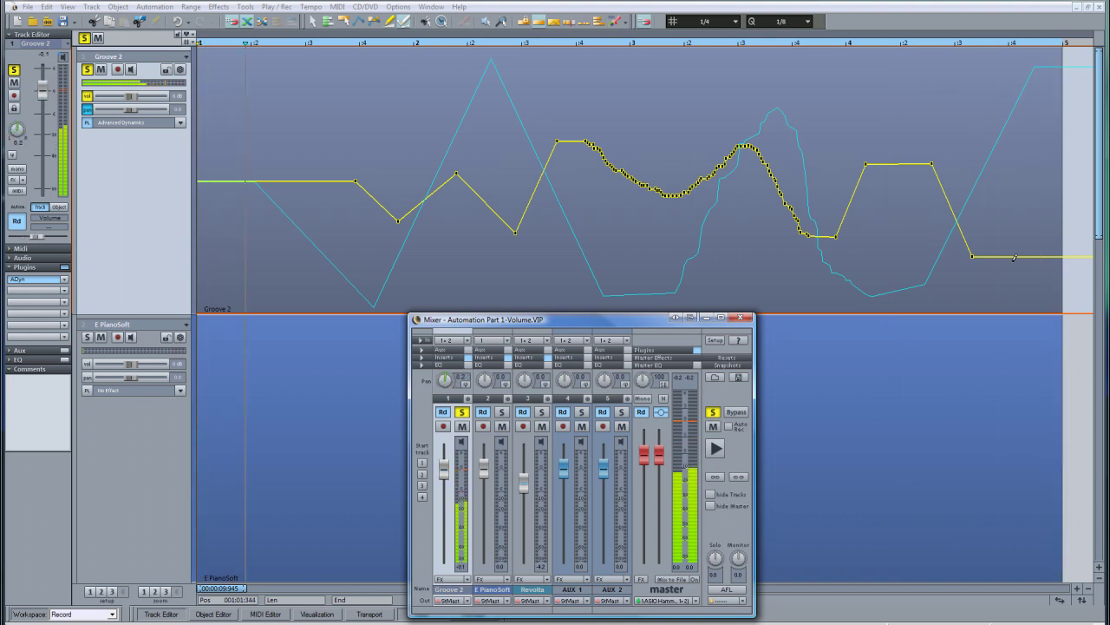
{"action": "left_click", "coordinate": [168, 8]}
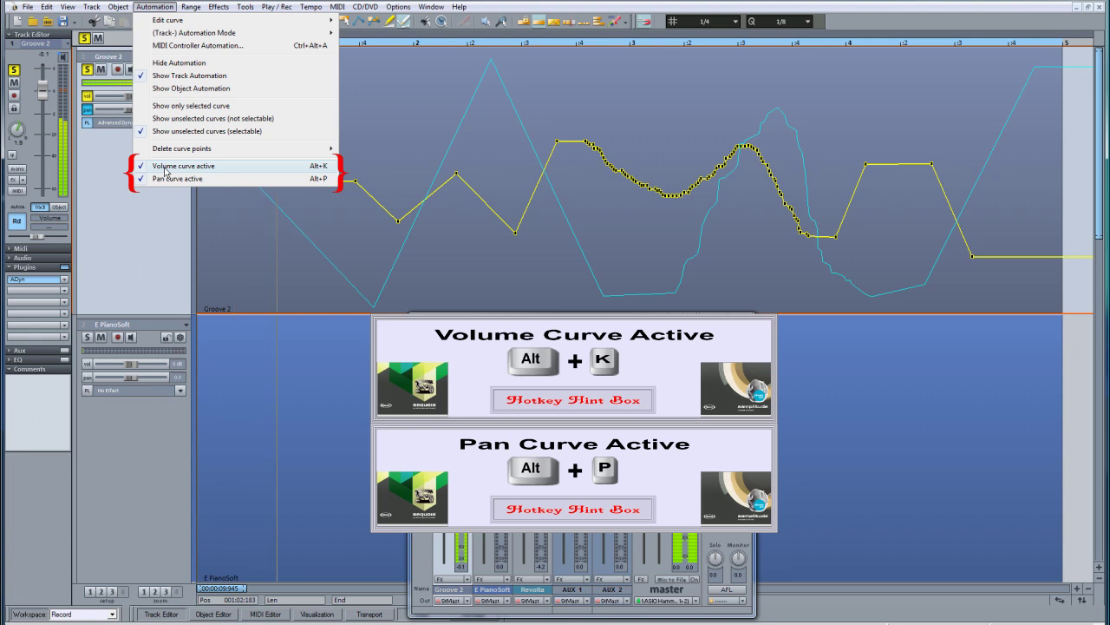
{"action": "left_click", "coordinate": [157, 65]}
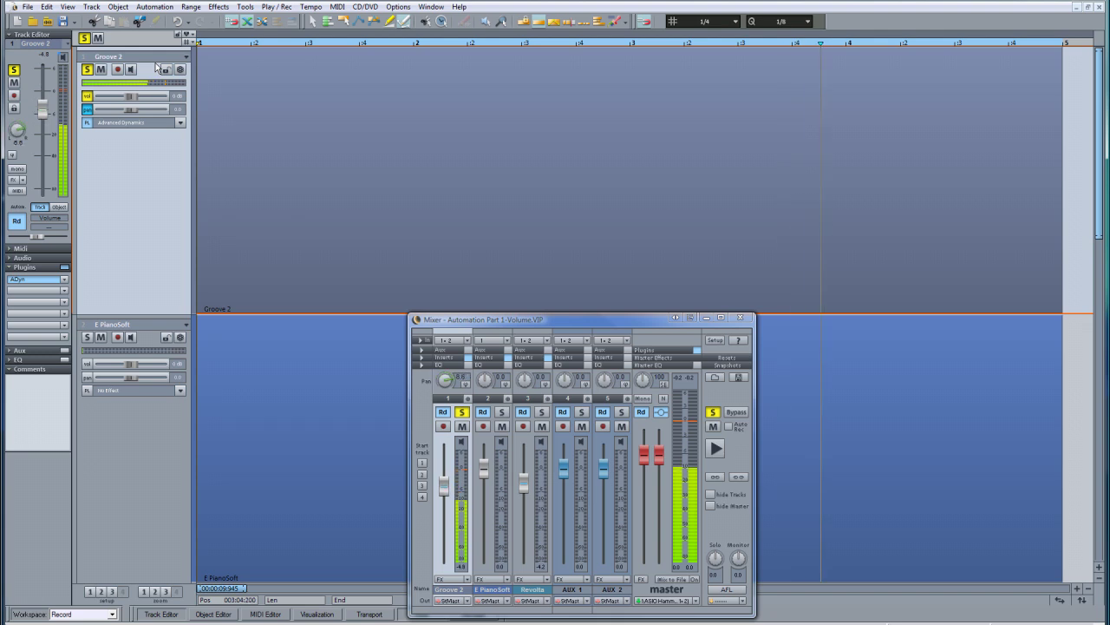
{"action": "left_click", "coordinate": [154, 6]}
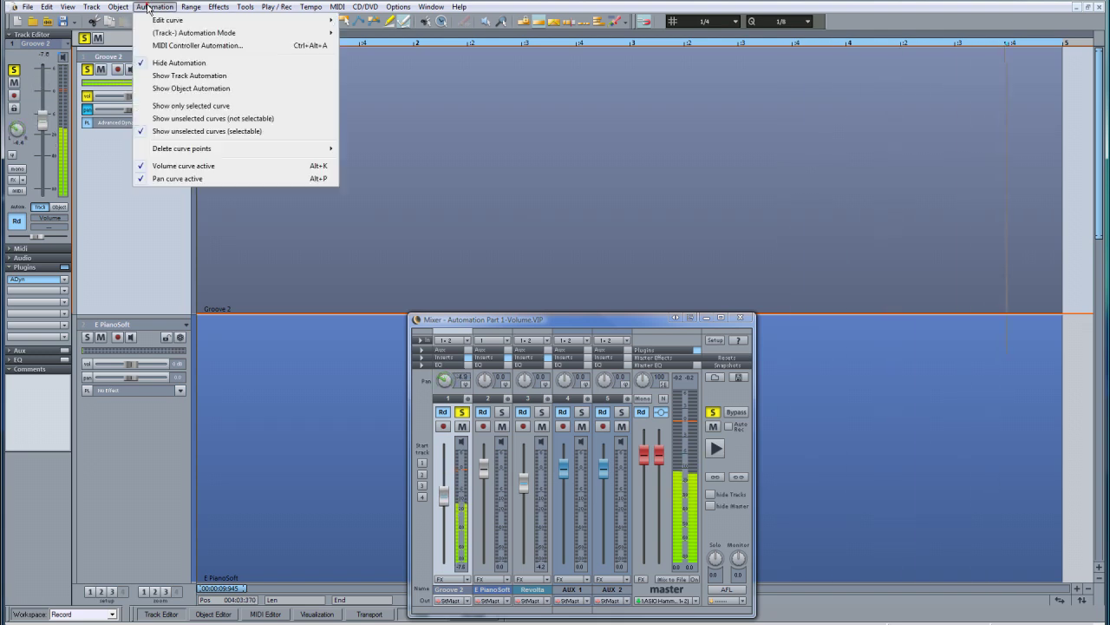
{"action": "left_click", "coordinate": [158, 64]}
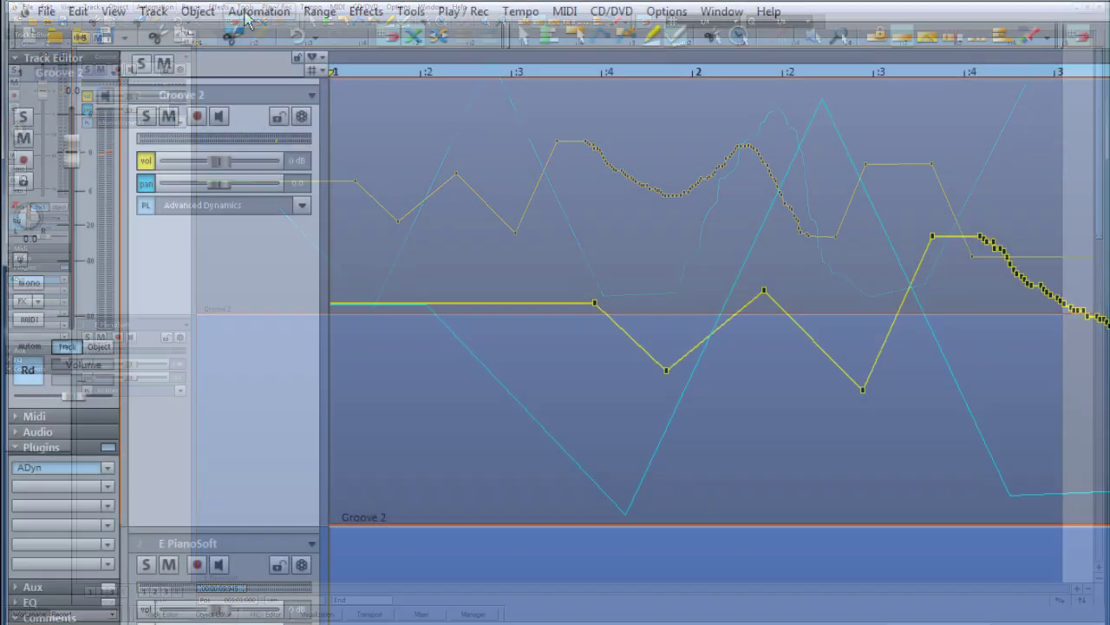
- Keep unselected curves selectable and, in draw mode, add pan points near beat 1:3 and before 1:4 plus a volume point near 1:3
{"action": "left_click", "coordinate": [148, 11]}
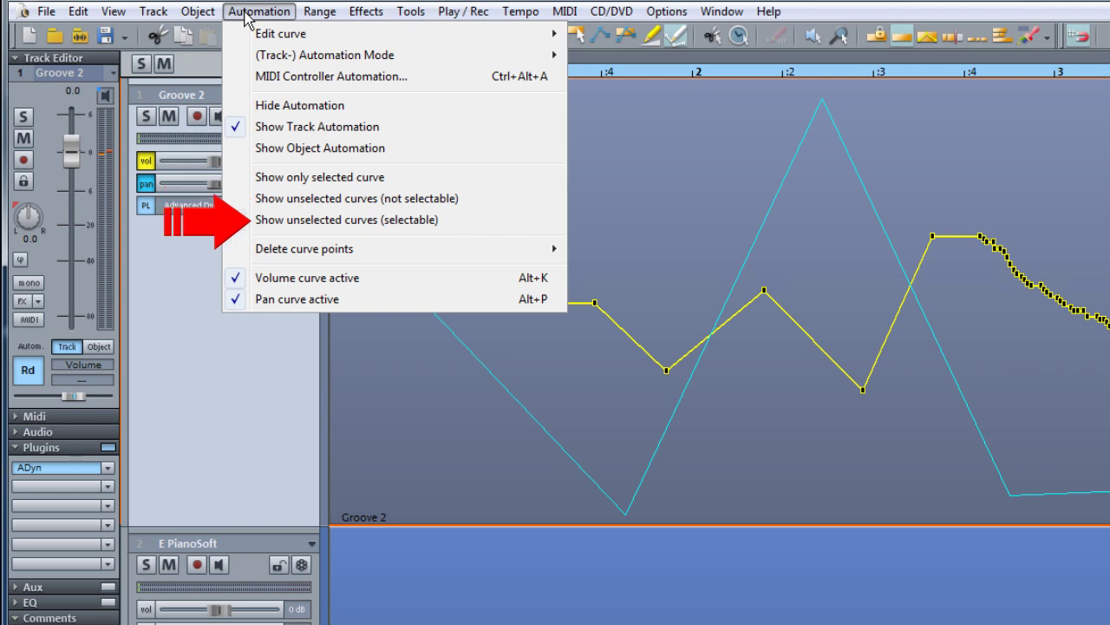
{"action": "left_click", "coordinate": [248, 12]}
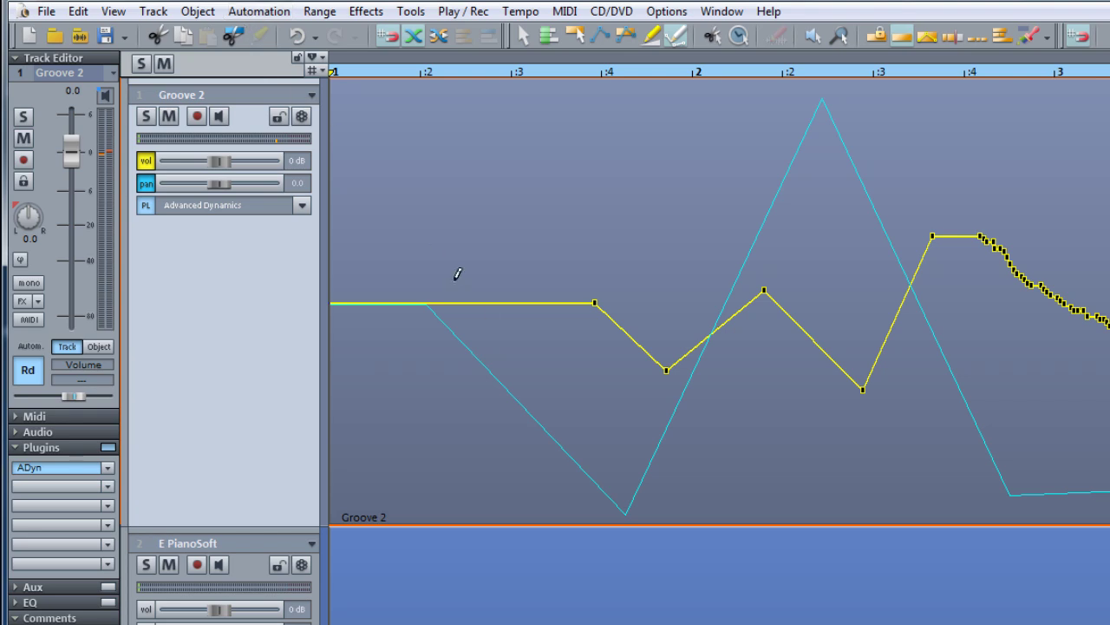
{"action": "left_click", "coordinate": [512, 389]}
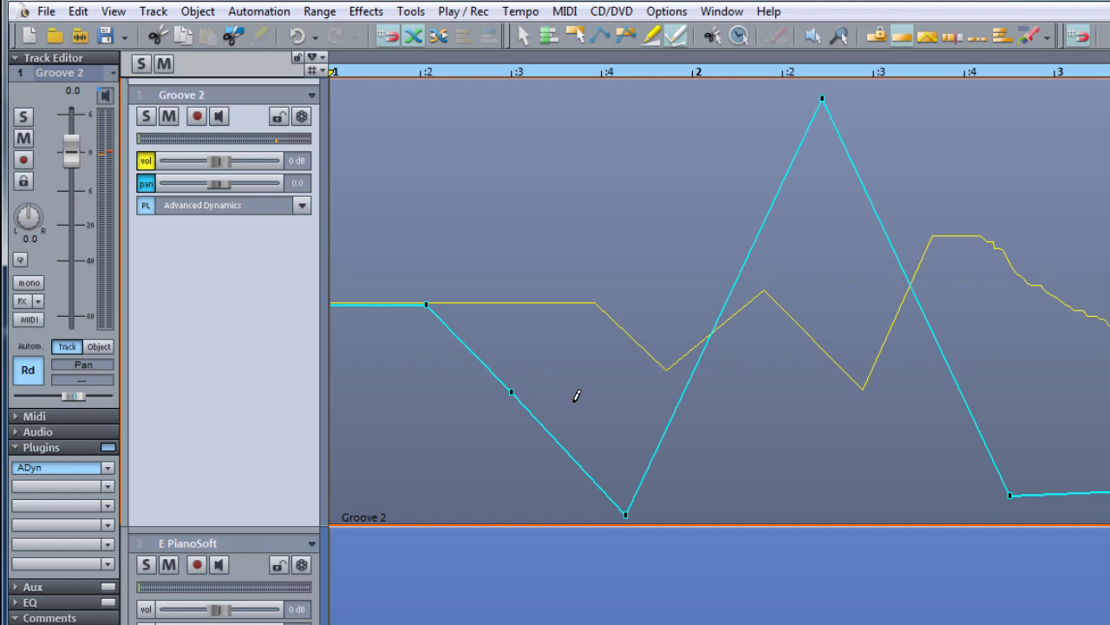
{"action": "left_click", "coordinate": [511, 300]}
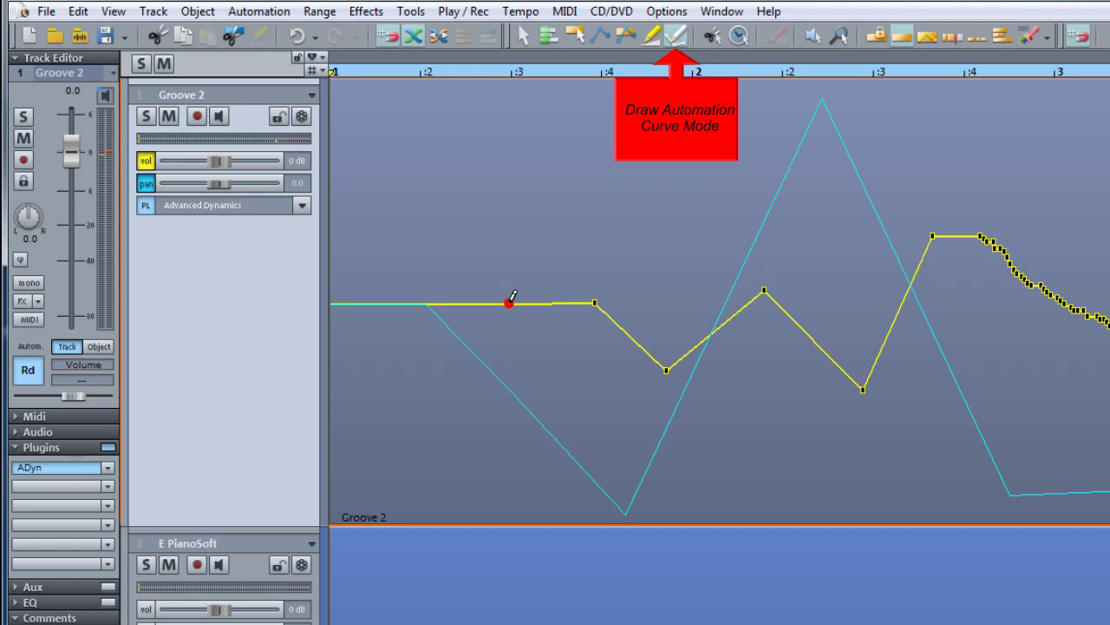
{"action": "left_click", "coordinate": [575, 456]}
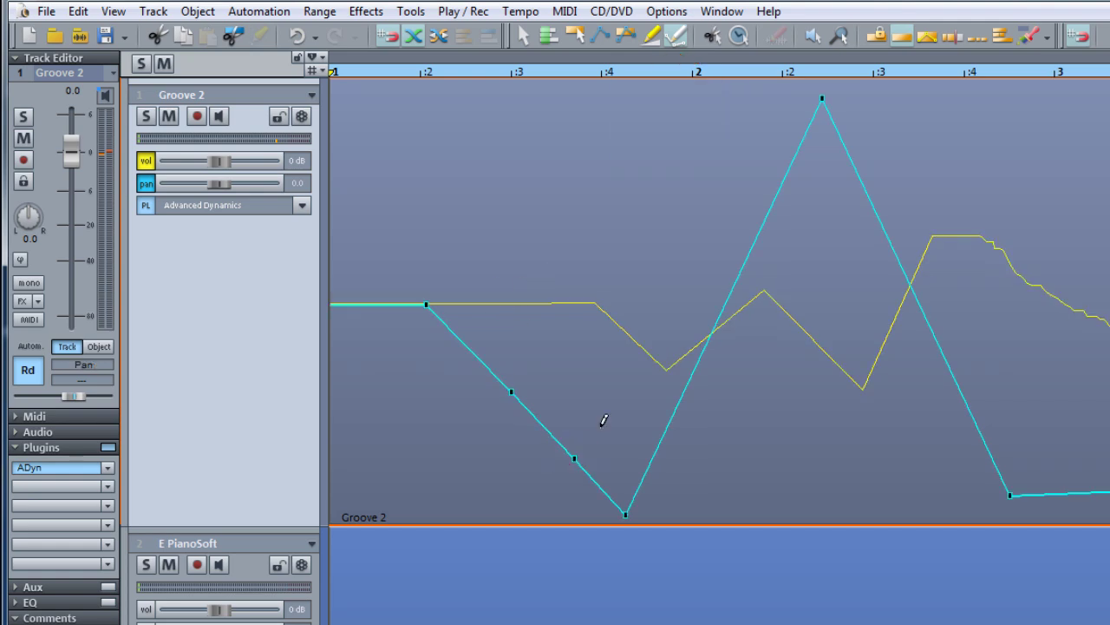
- In curve mode, alternate between the volume and pan curves by picking their lines directly, ending on volume
{"action": "left_click", "coordinate": [602, 38]}
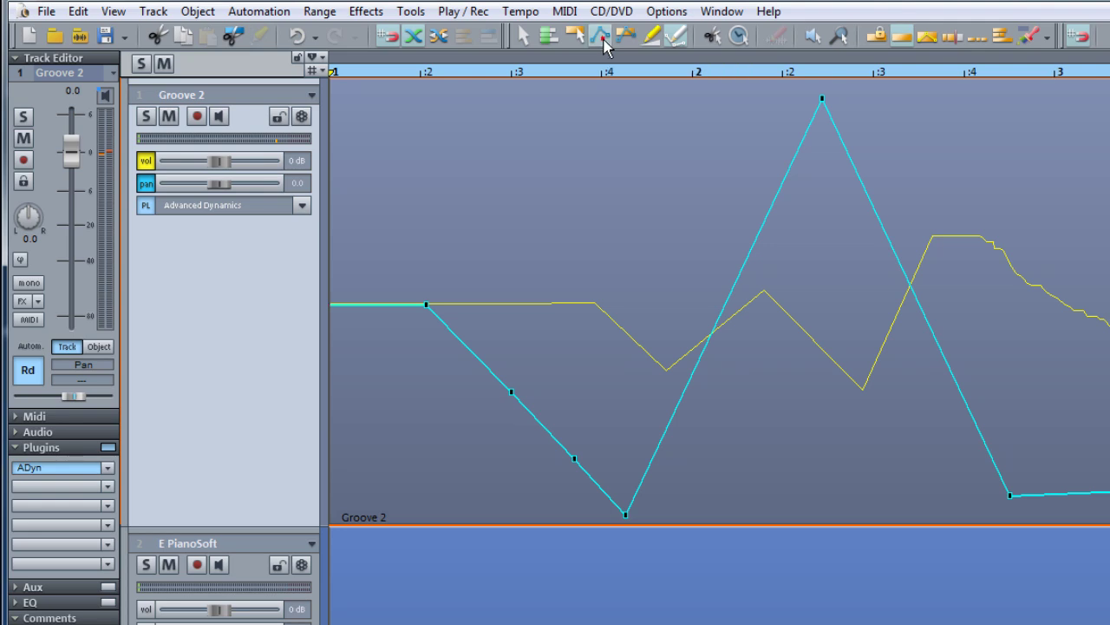
{"action": "left_click", "coordinate": [824, 344]}
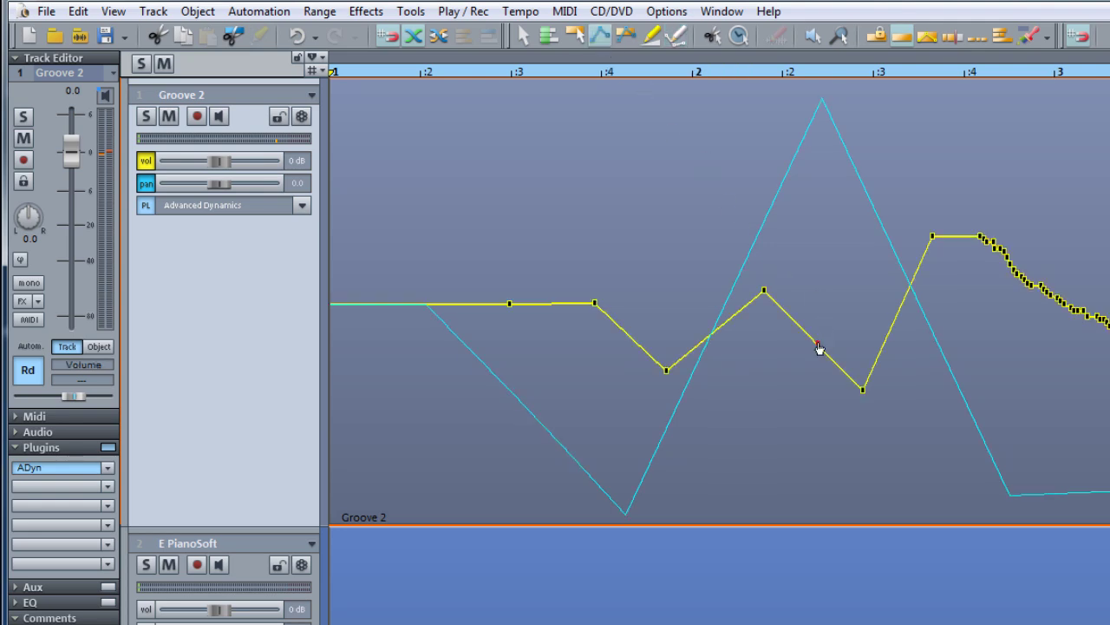
{"action": "left_click", "coordinate": [865, 180]}
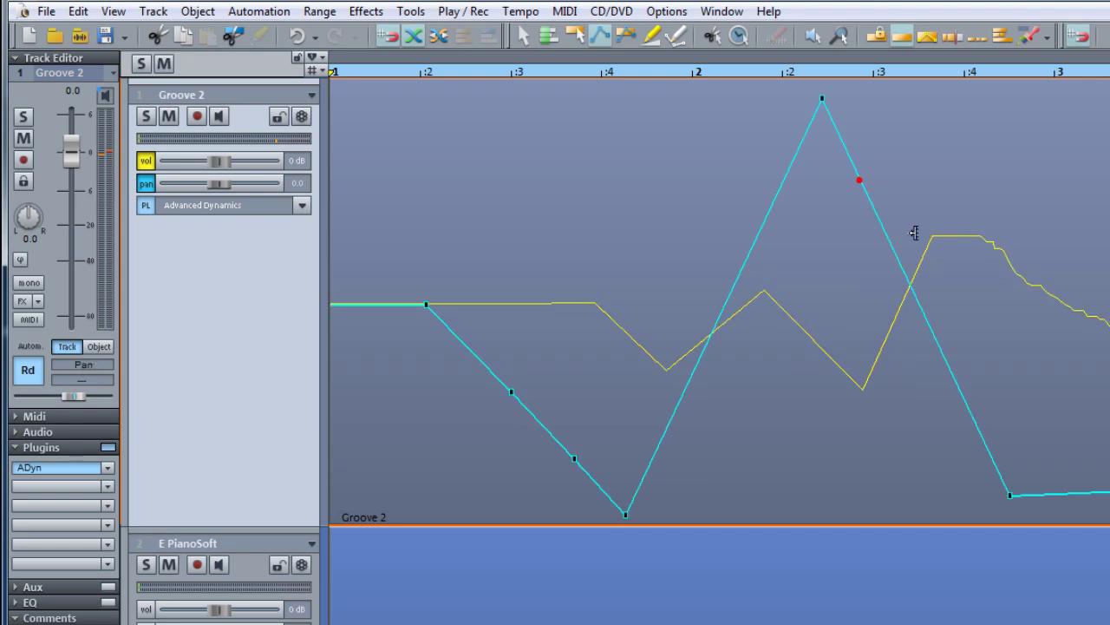
{"action": "left_click", "coordinate": [903, 316]}
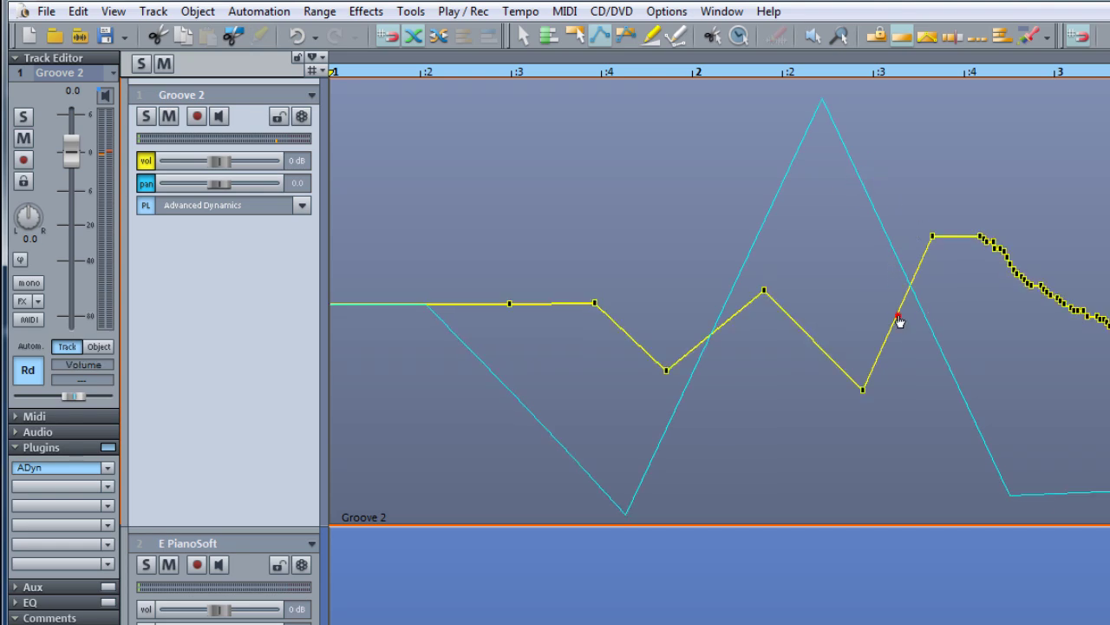
- Switch to the combined object and curve mode and alternate the active curve between pan and volume on their lines, finishing on volume
{"action": "left_click", "coordinate": [623, 39]}
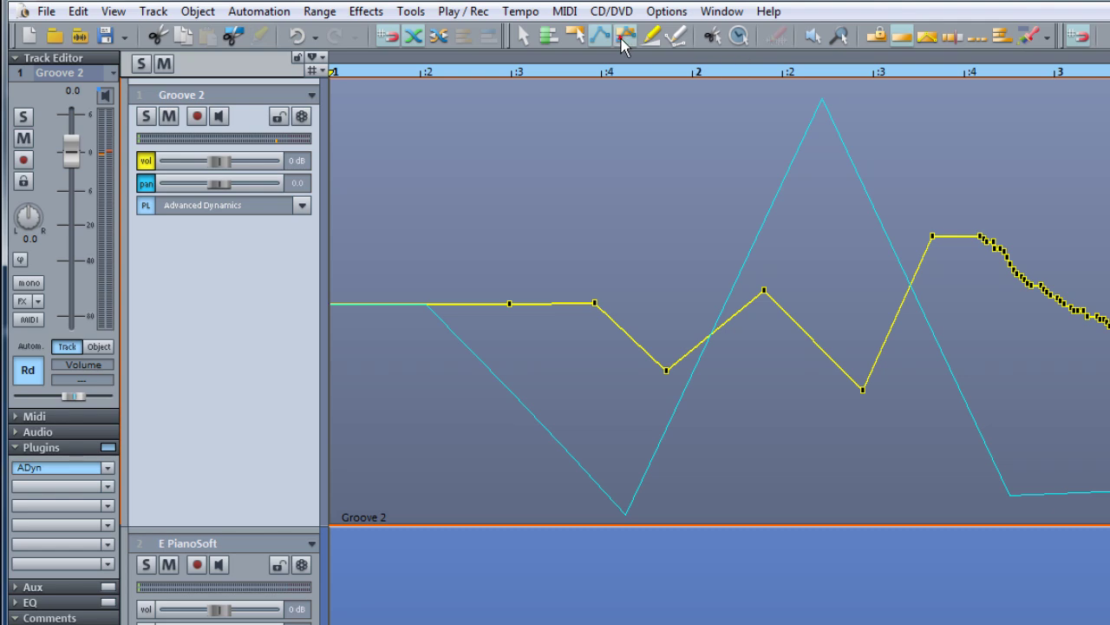
{"action": "left_click", "coordinate": [769, 211]}
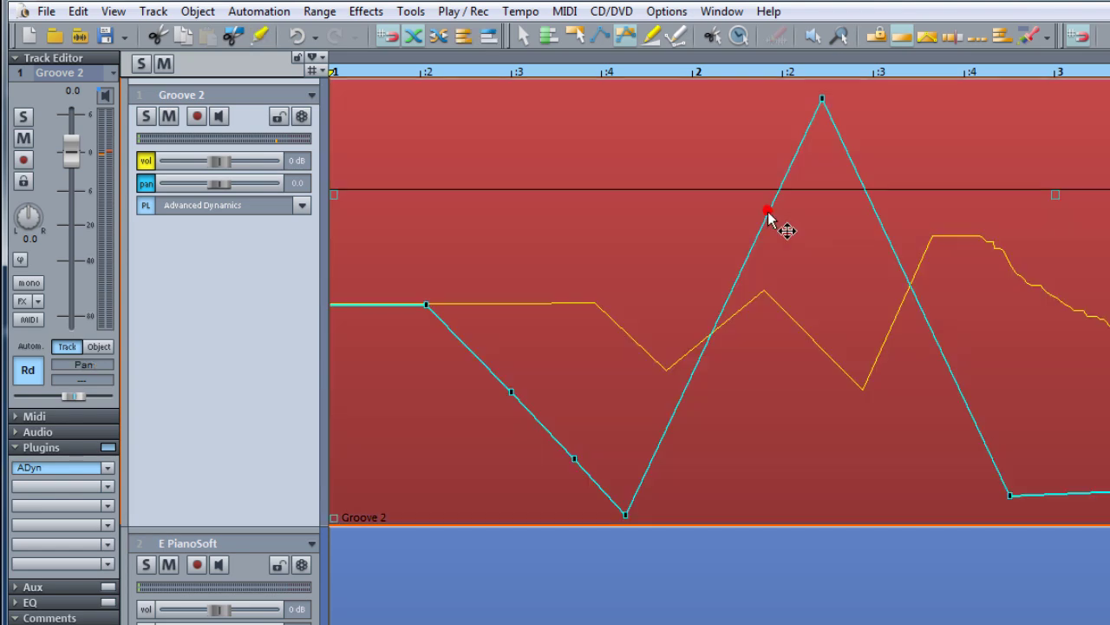
{"action": "left_click", "coordinate": [806, 339]}
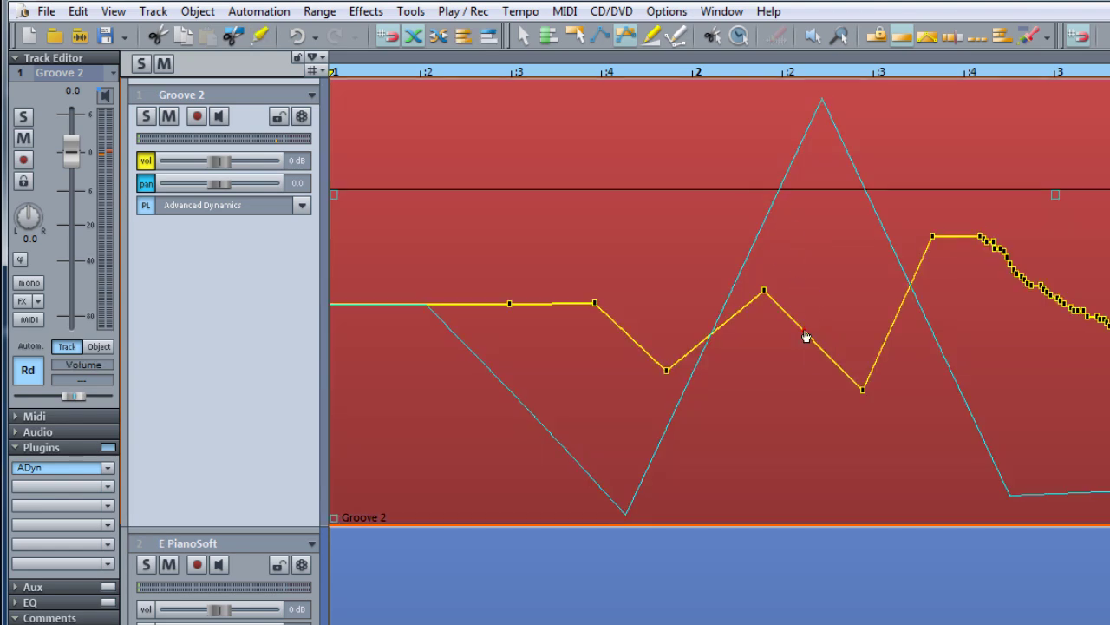
{"action": "left_click", "coordinate": [949, 368]}
{"action": "left_click", "coordinate": [949, 371]}
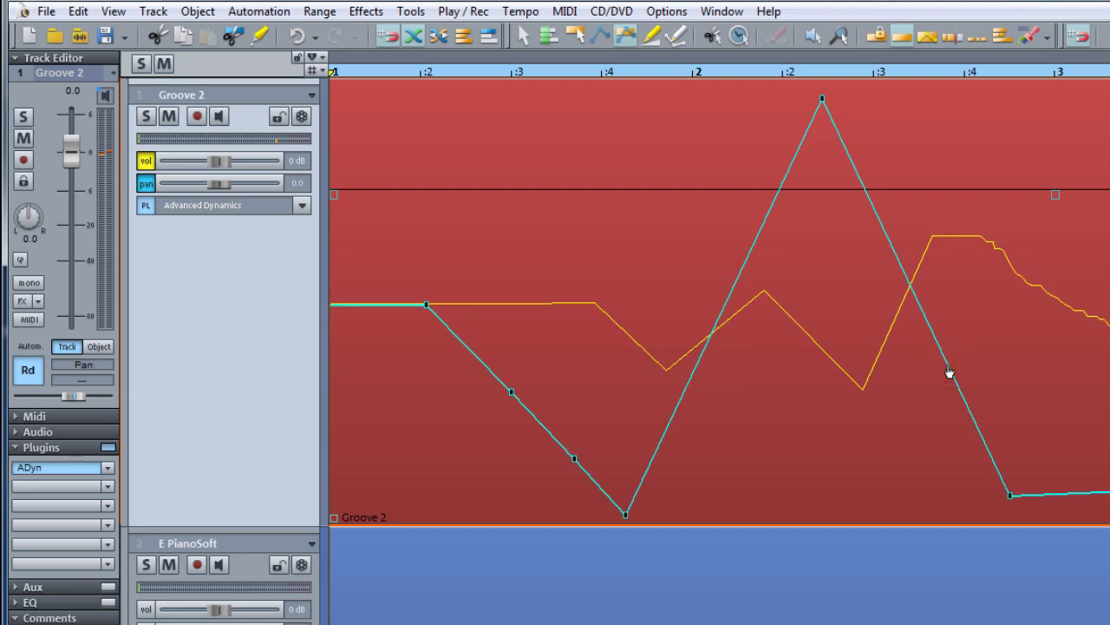
{"action": "left_click", "coordinate": [870, 371]}
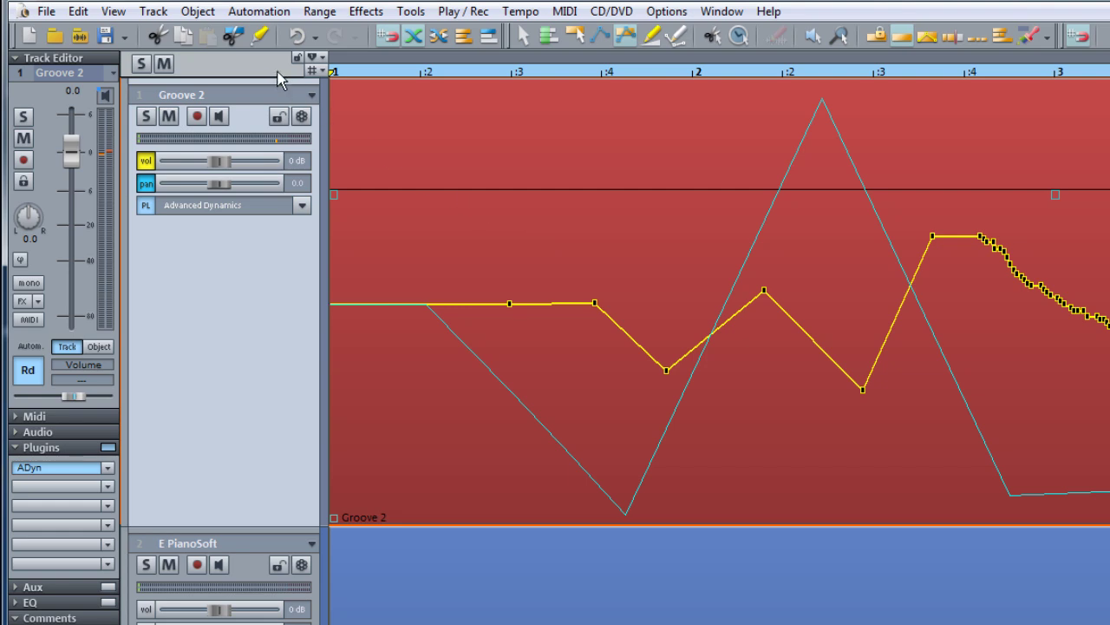
- Show only the selected curve, and change the display to show unselected curves as not selectable
{"action": "left_click", "coordinate": [247, 11]}
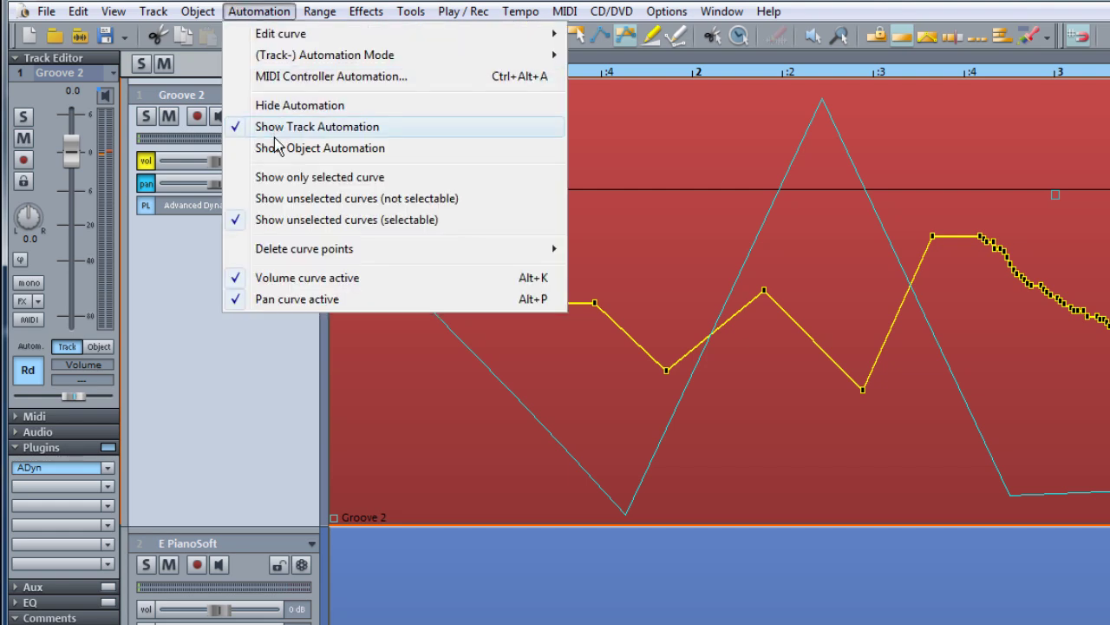
{"action": "left_click", "coordinate": [282, 177]}
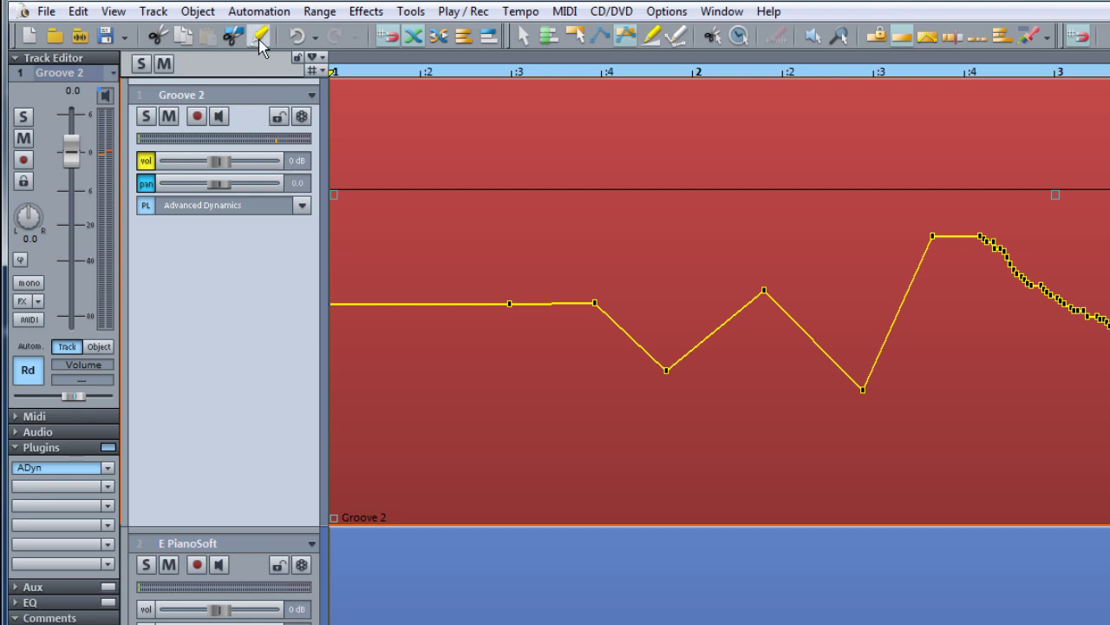
{"action": "left_click", "coordinate": [257, 12]}
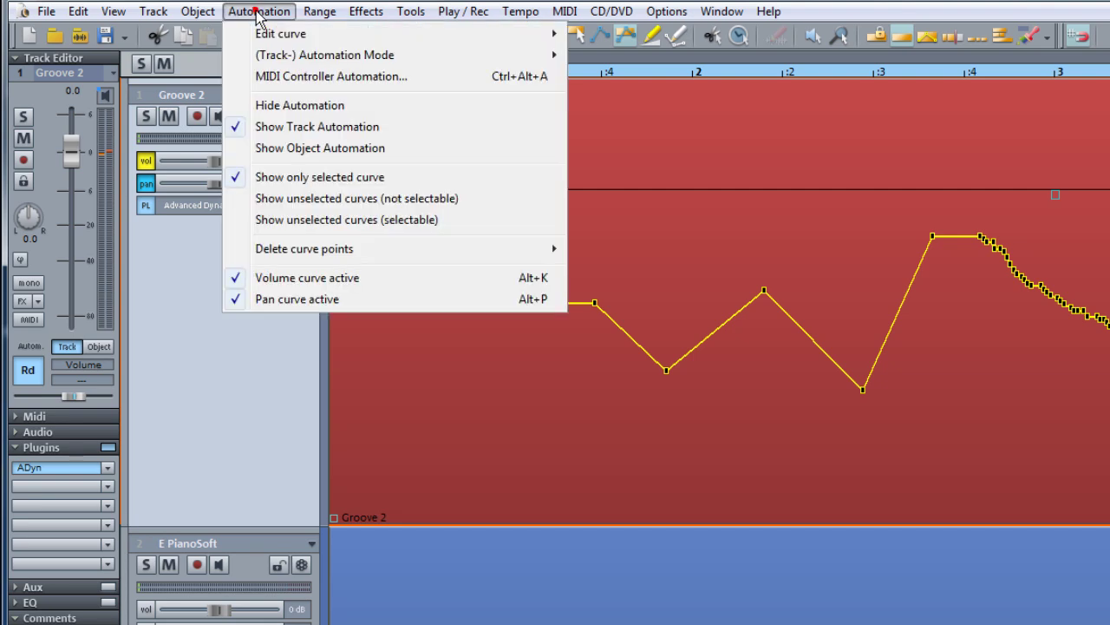
{"action": "left_click", "coordinate": [292, 199]}
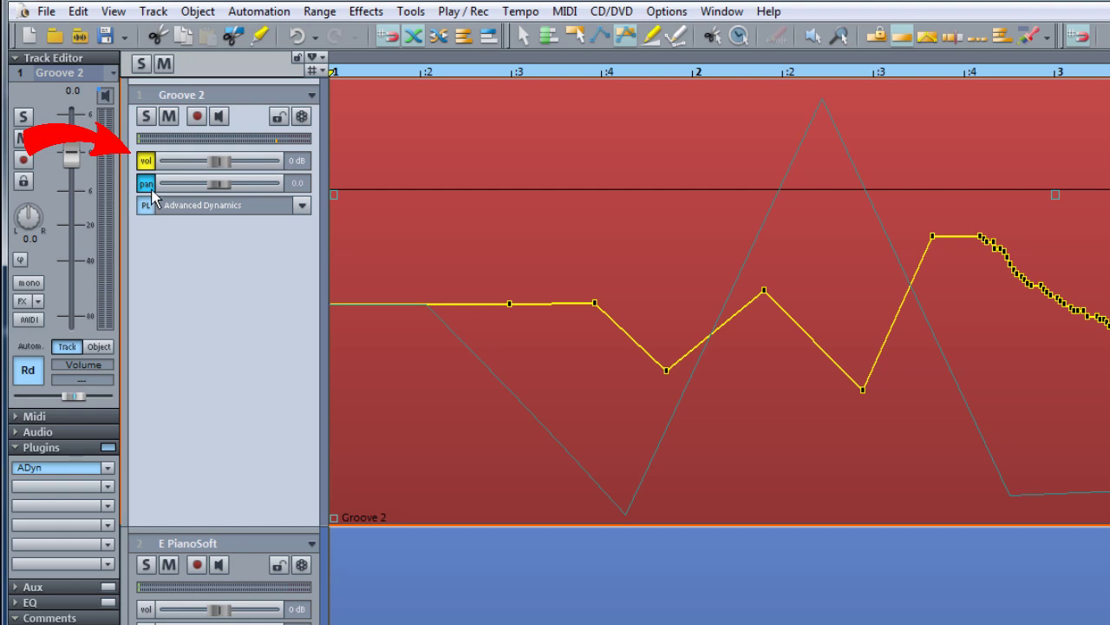
- Make the pan curve of Groove 2 active through its volume control's automation options, and return to the volume curve the same way
{"action": "left_click", "coordinate": [145, 162]}
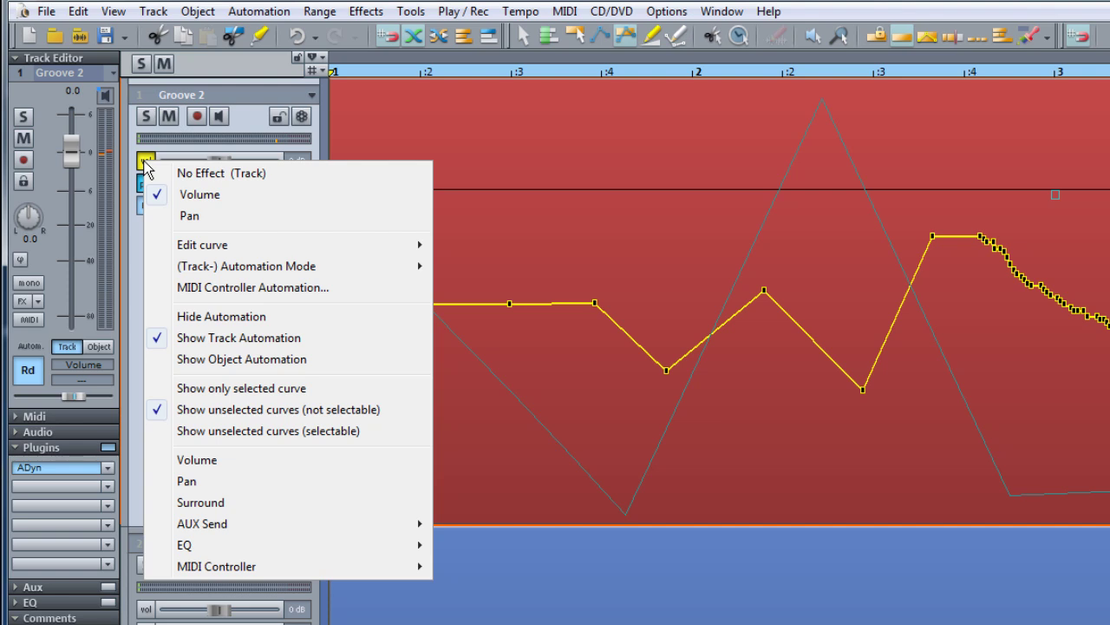
{"action": "left_click", "coordinate": [184, 217]}
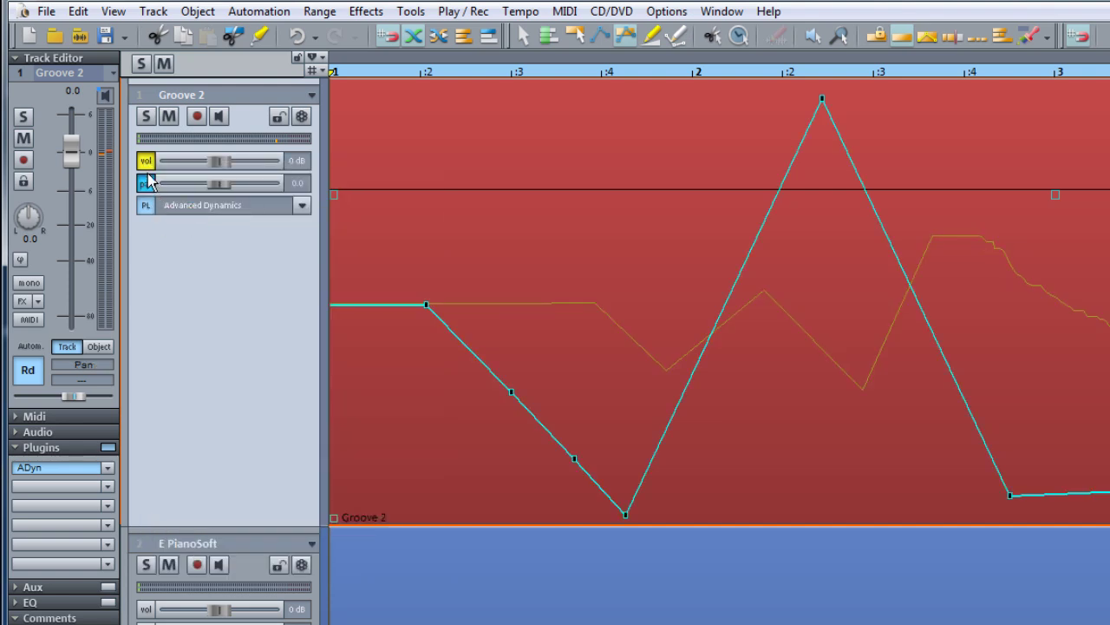
{"action": "left_click", "coordinate": [147, 163]}
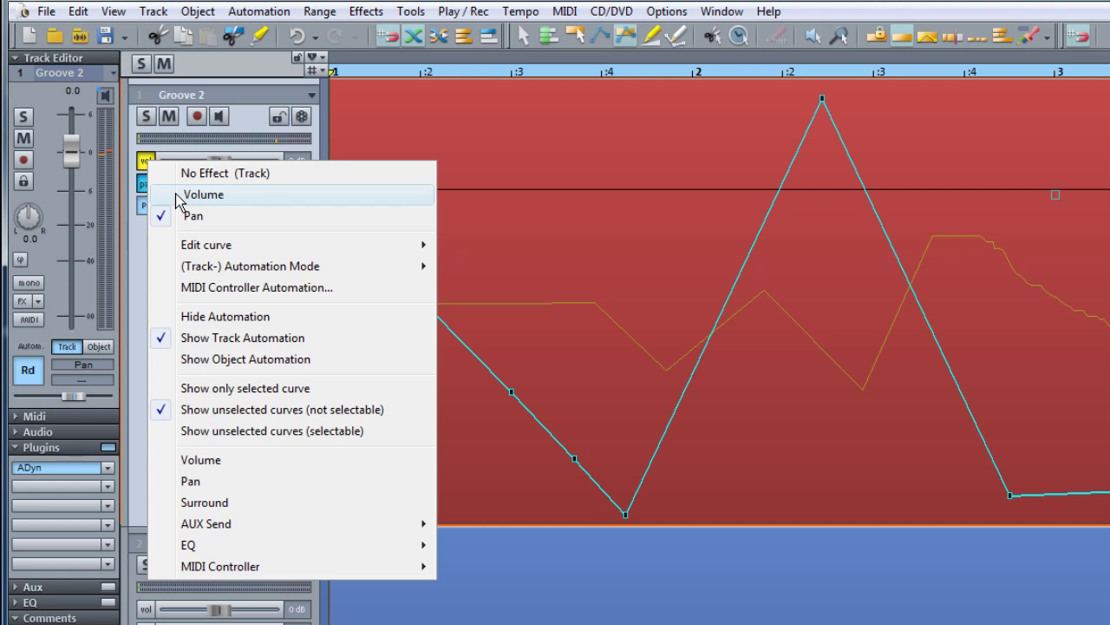
{"action": "left_click", "coordinate": [156, 194]}
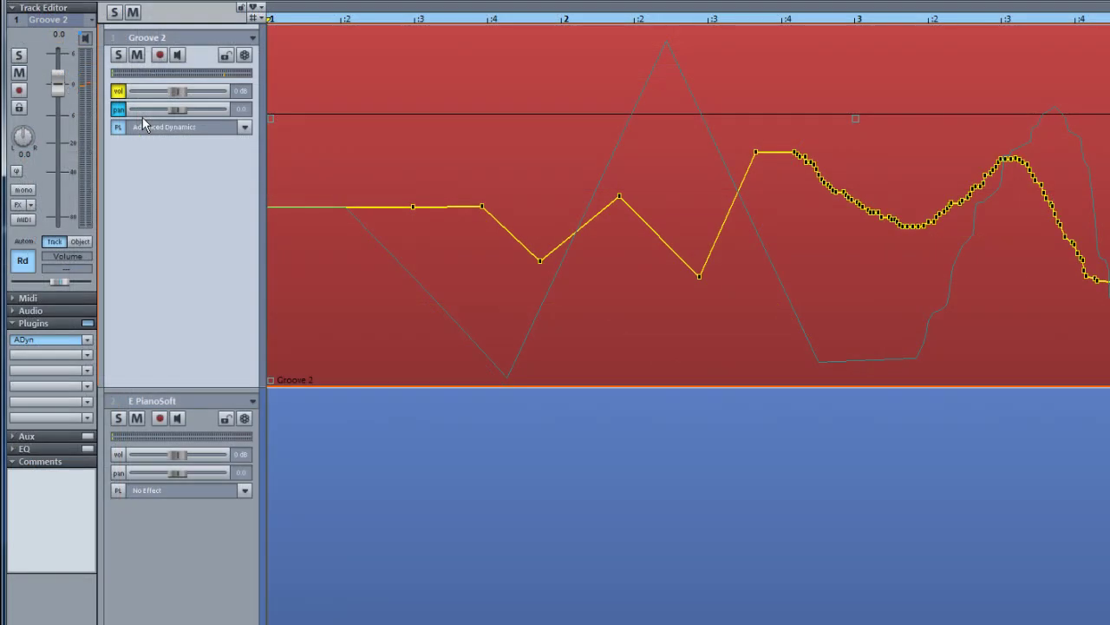
- Examine the automation options offered by each control in the track editor's automation section
{"action": "left_click", "coordinate": [57, 243]}
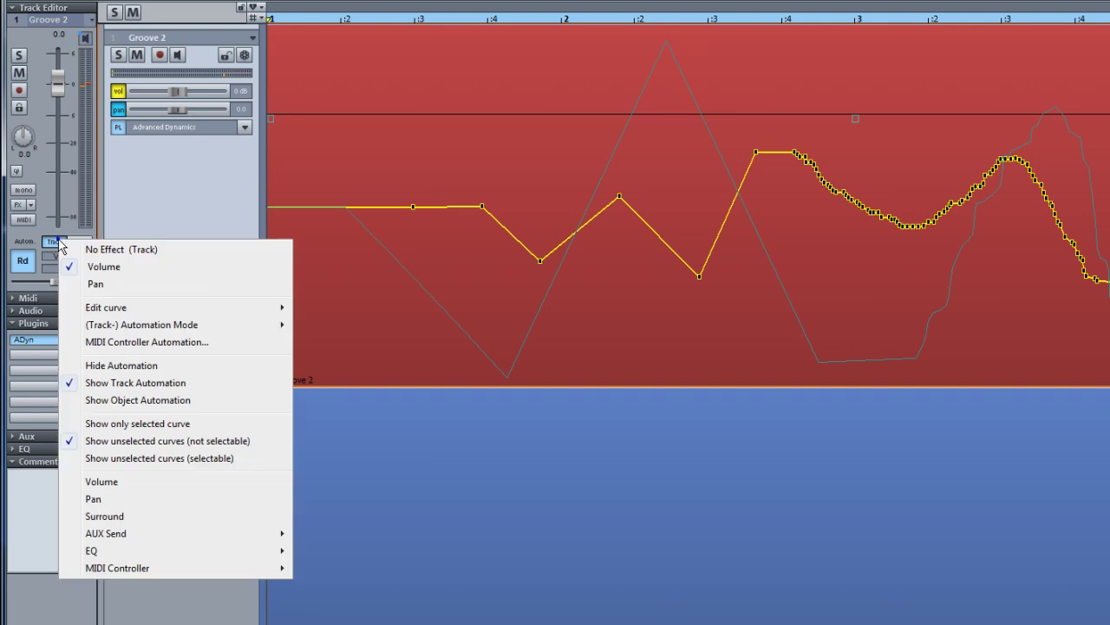
{"action": "left_click", "coordinate": [22, 262]}
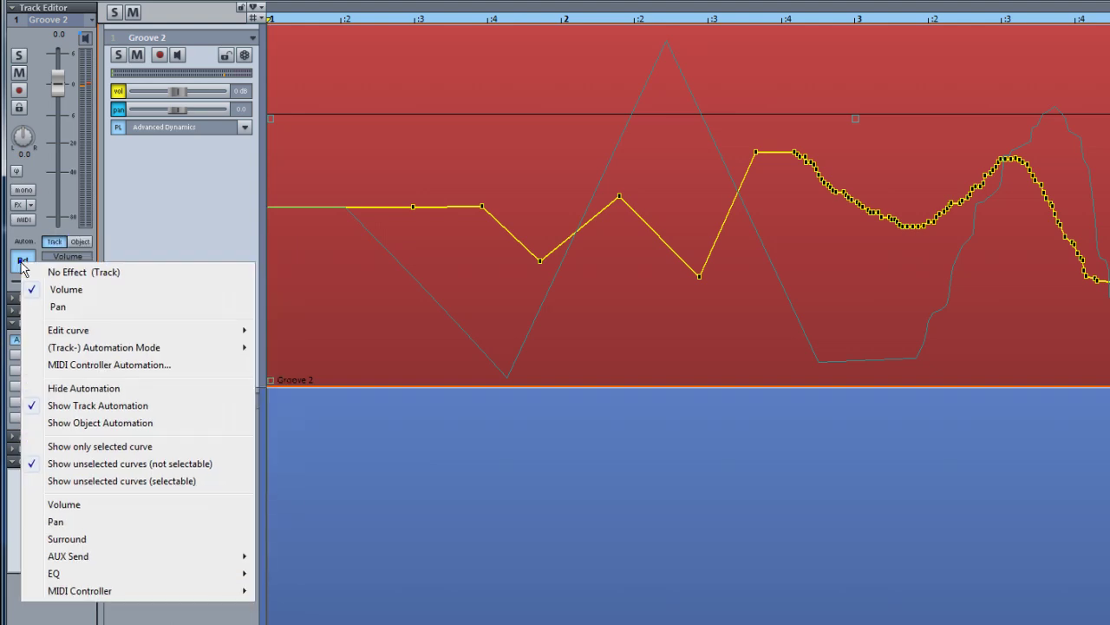
{"action": "left_click", "coordinate": [86, 248]}
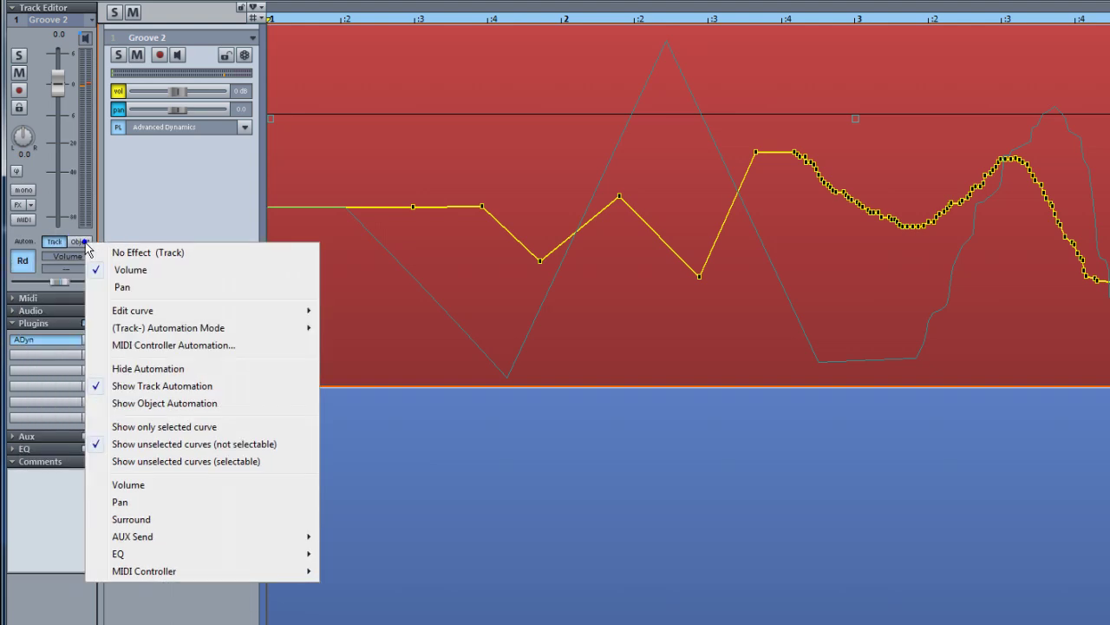
{"action": "left_click", "coordinate": [65, 271]}
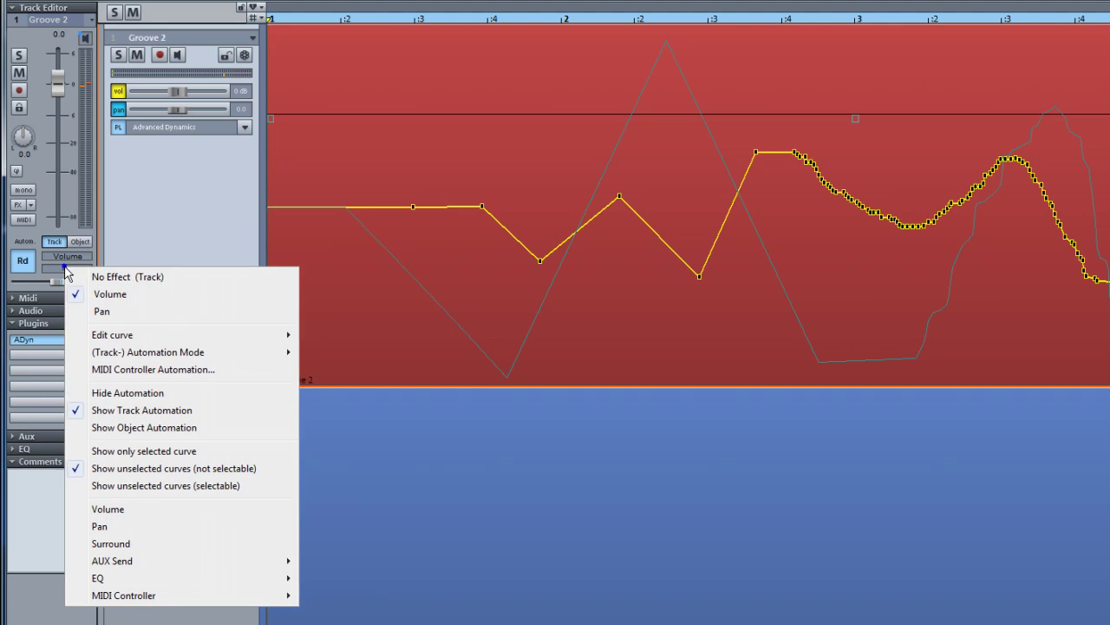
{"action": "left_click", "coordinate": [52, 284]}
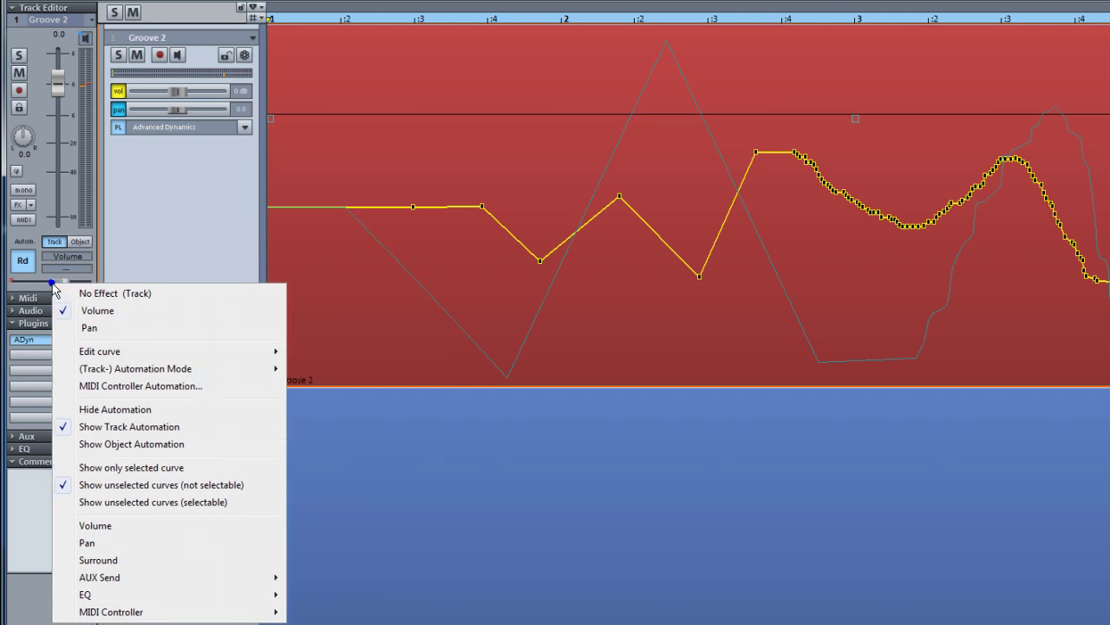
{"action": "left_click", "coordinate": [32, 288]}
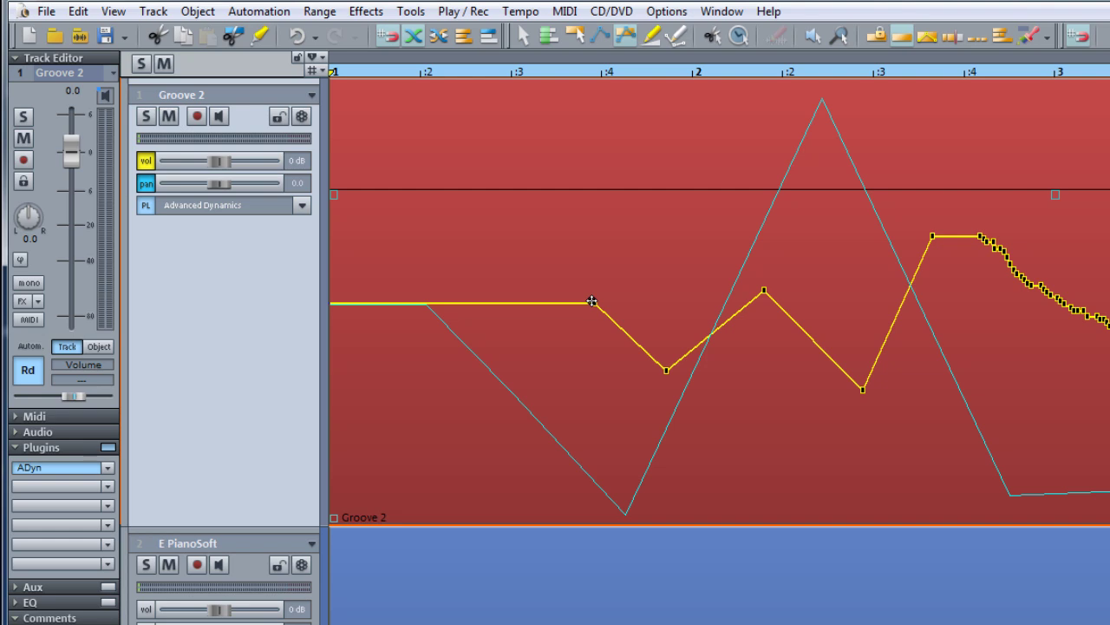
- Delete the first point of the Groove 2 volume curve, located just before beat 1:4
{"action": "left_click", "coordinate": [593, 302]}
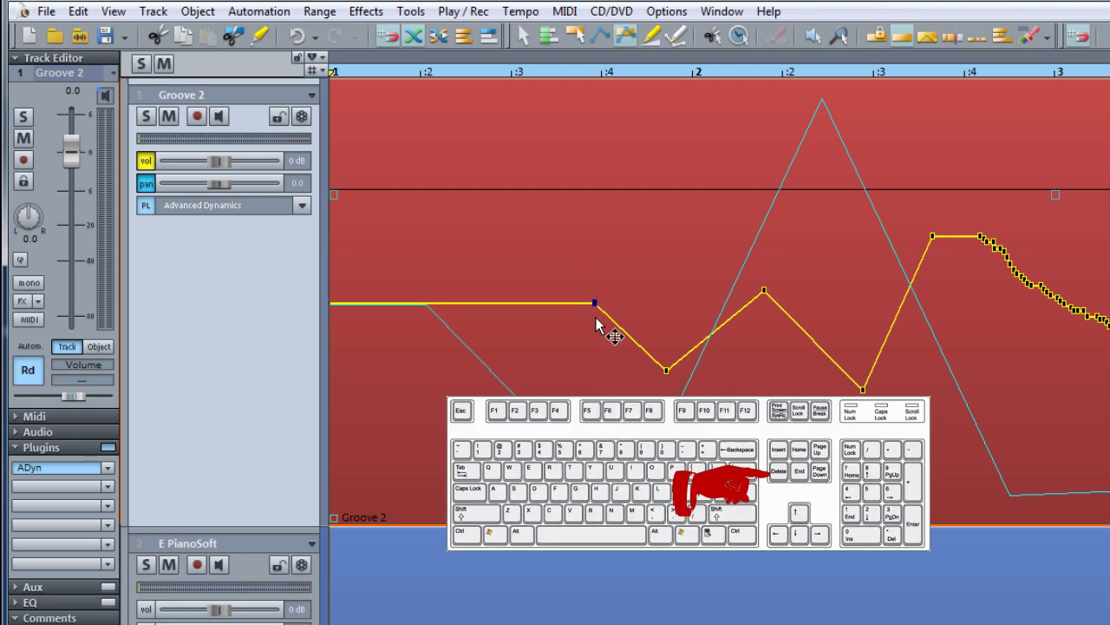
{"action": "key", "text": "Delete"}
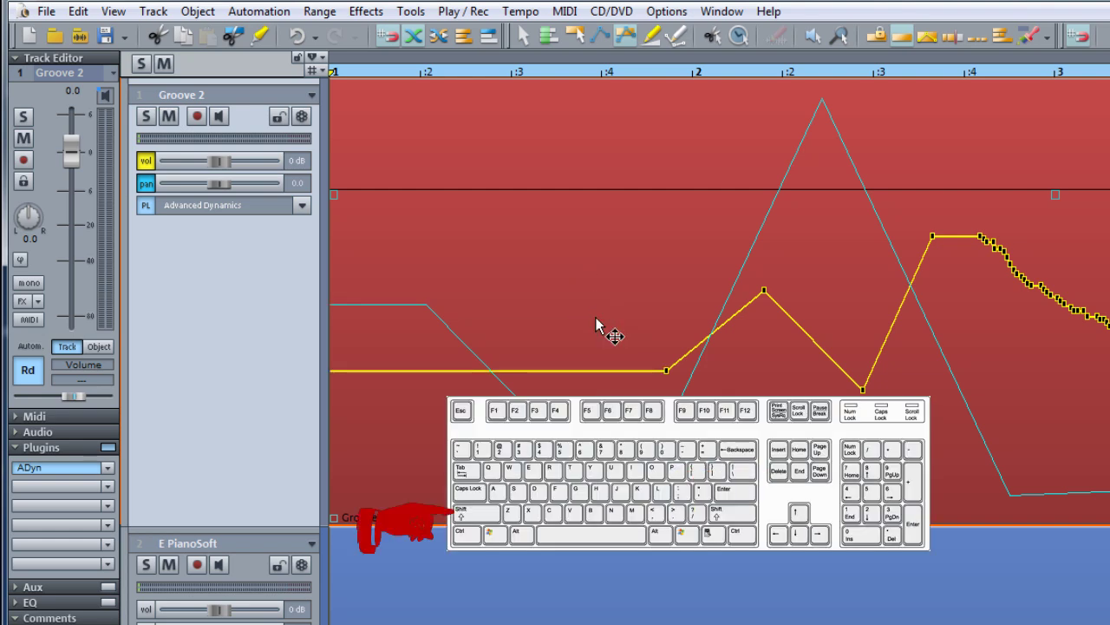
- Select the next four volume curve points as a range, delete them together, and undo that deletion
{"action": "left_click", "coordinate": [665, 370], "text": "shift"}
{"action": "left_click", "coordinate": [932, 235], "text": "shift"}
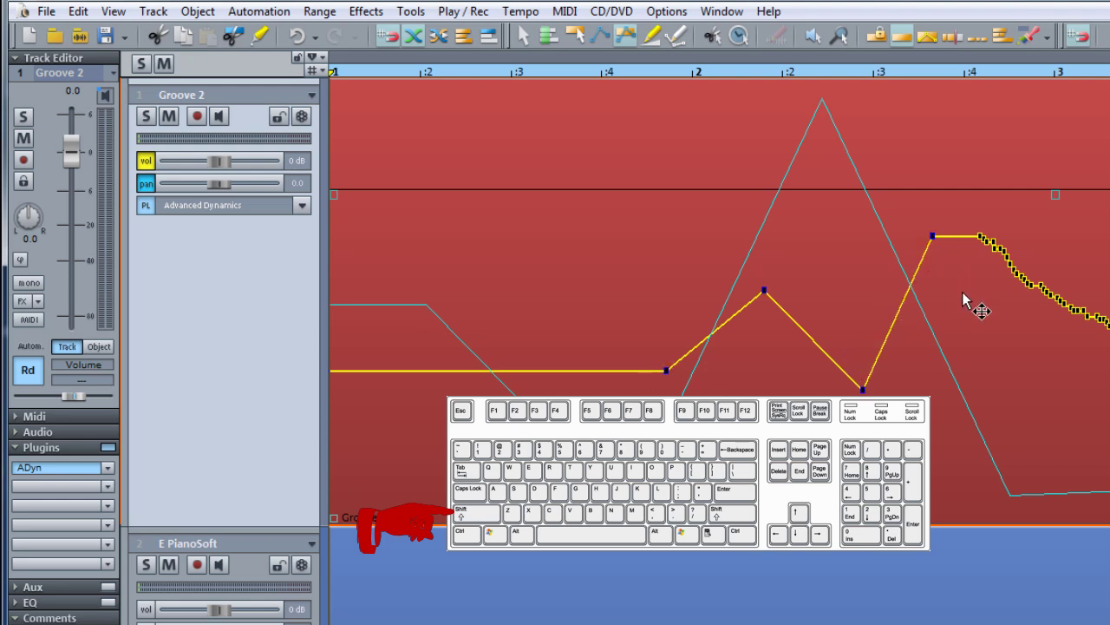
{"action": "key", "text": "Delete"}
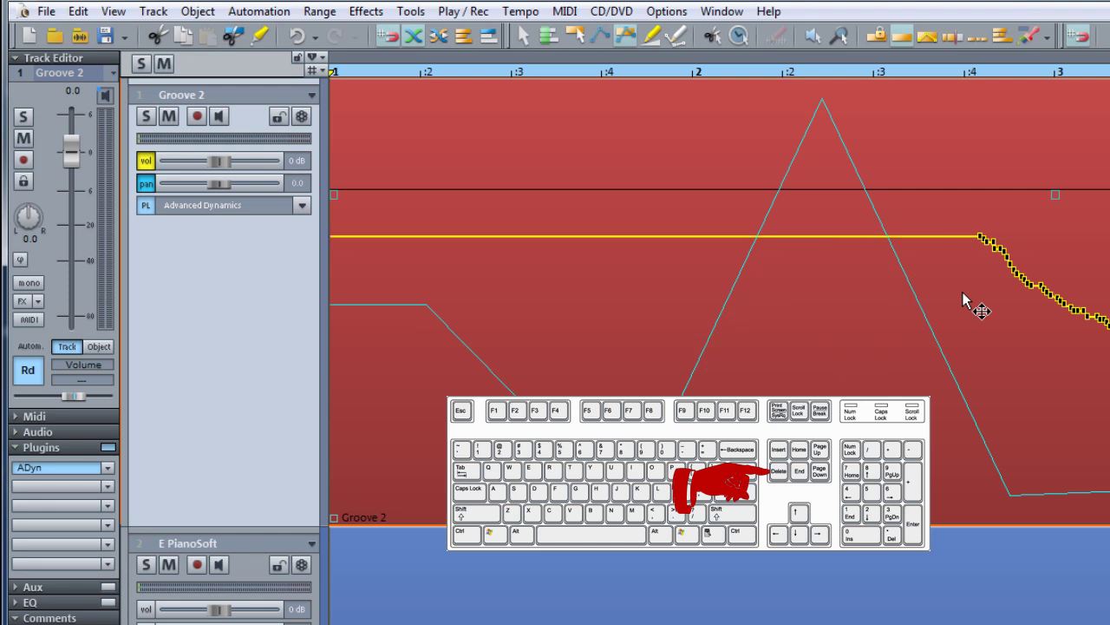
{"action": "key", "text": "ctrl+z"}
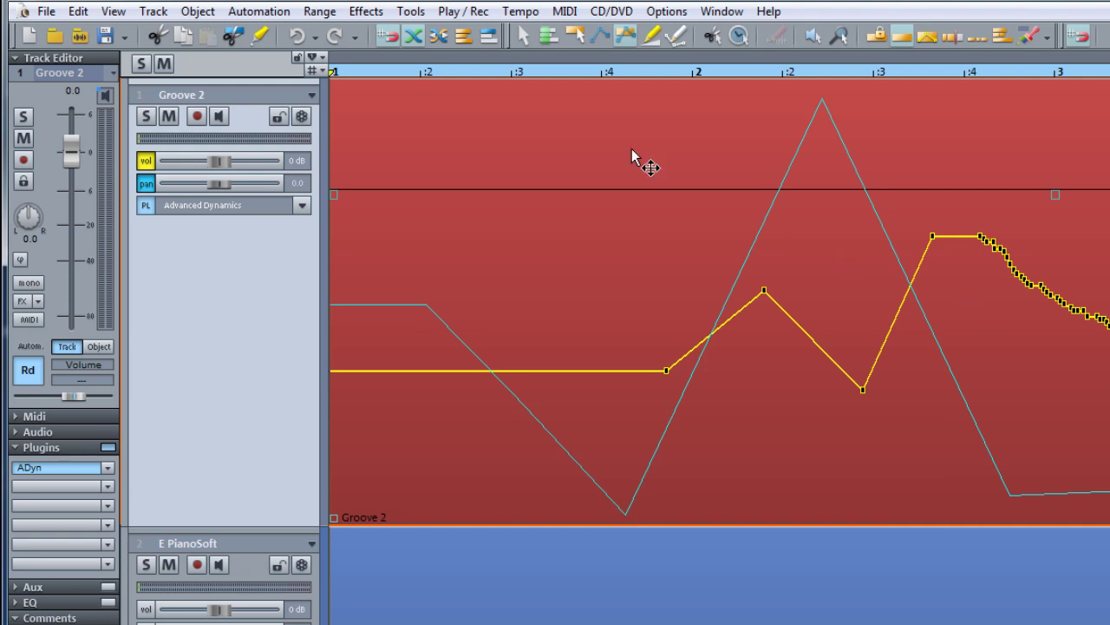
- Delete the entire volume curve of Groove 2 with the curve editing commands, and undo the deletion
{"action": "left_click", "coordinate": [260, 13]}
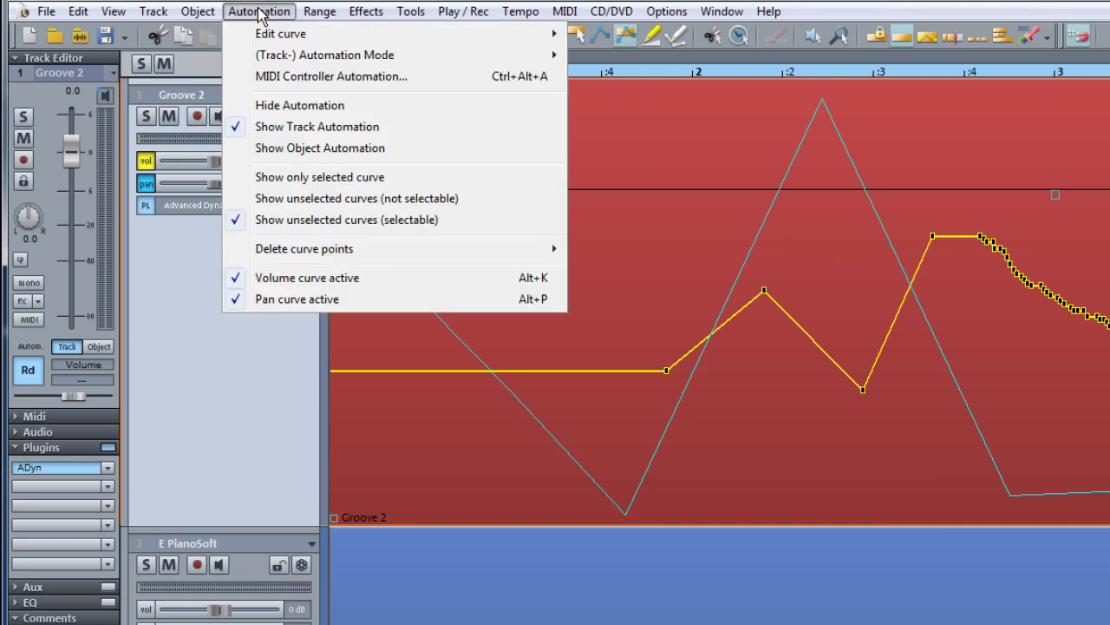
{"action": "mouse_move", "coordinate": [259, 35]}
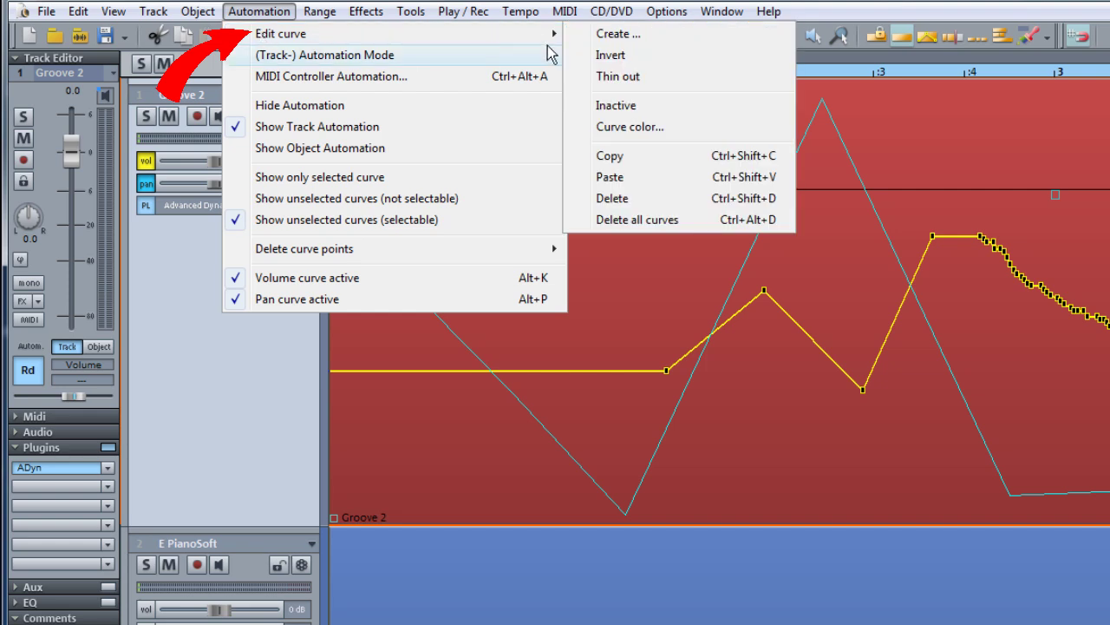
{"action": "left_click", "coordinate": [612, 199]}
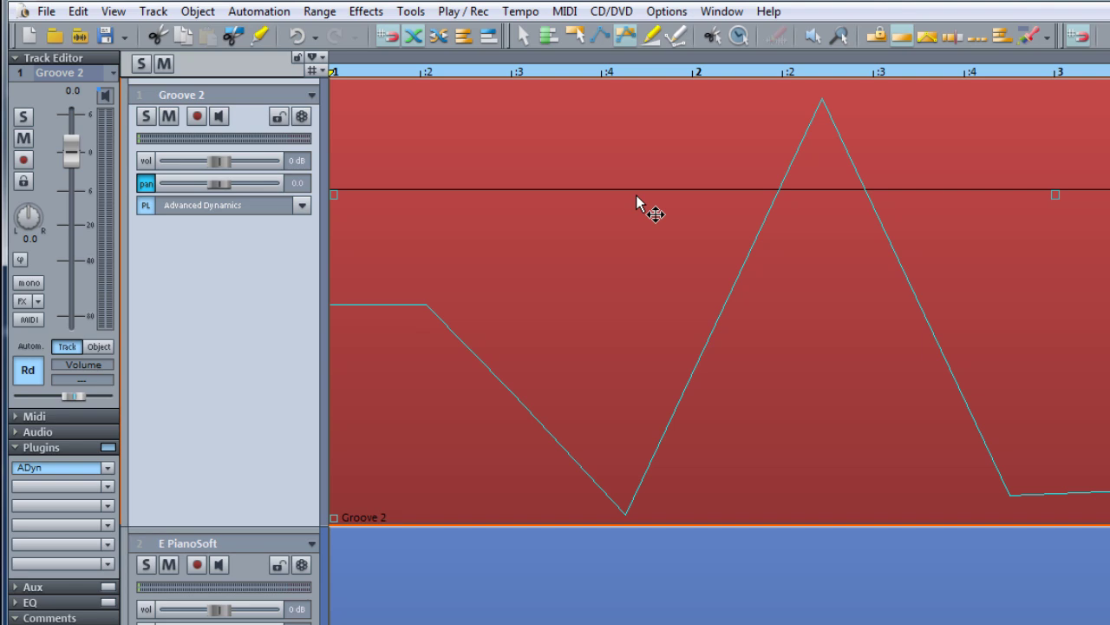
{"action": "key", "text": "ctrl+z"}
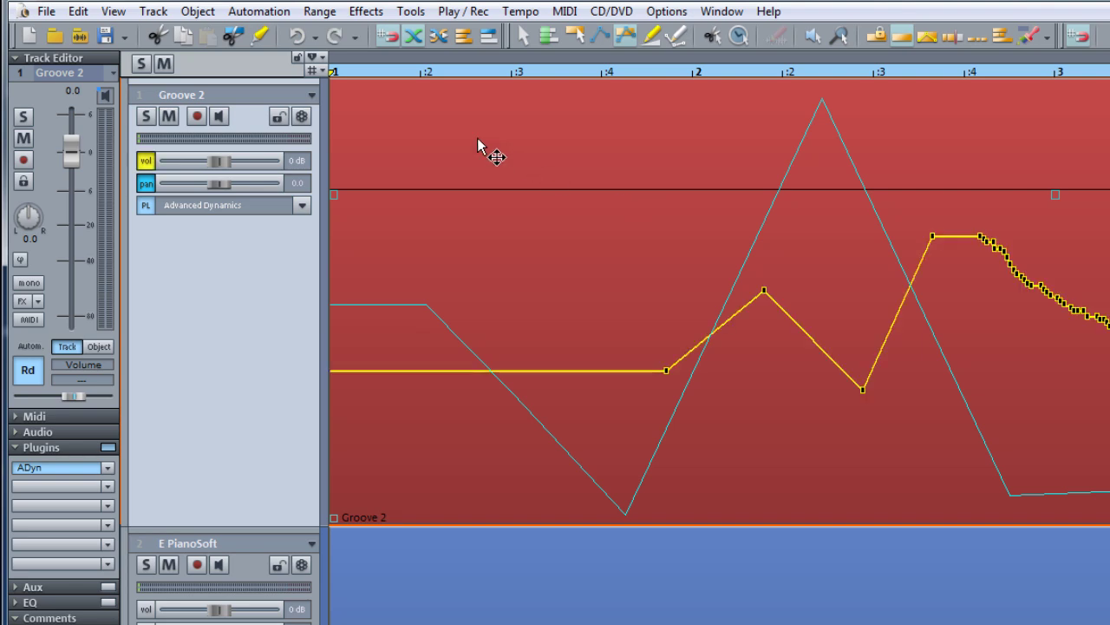
- Delete all automation curves of the Groove 2 track at once
{"action": "left_click", "coordinate": [274, 17]}
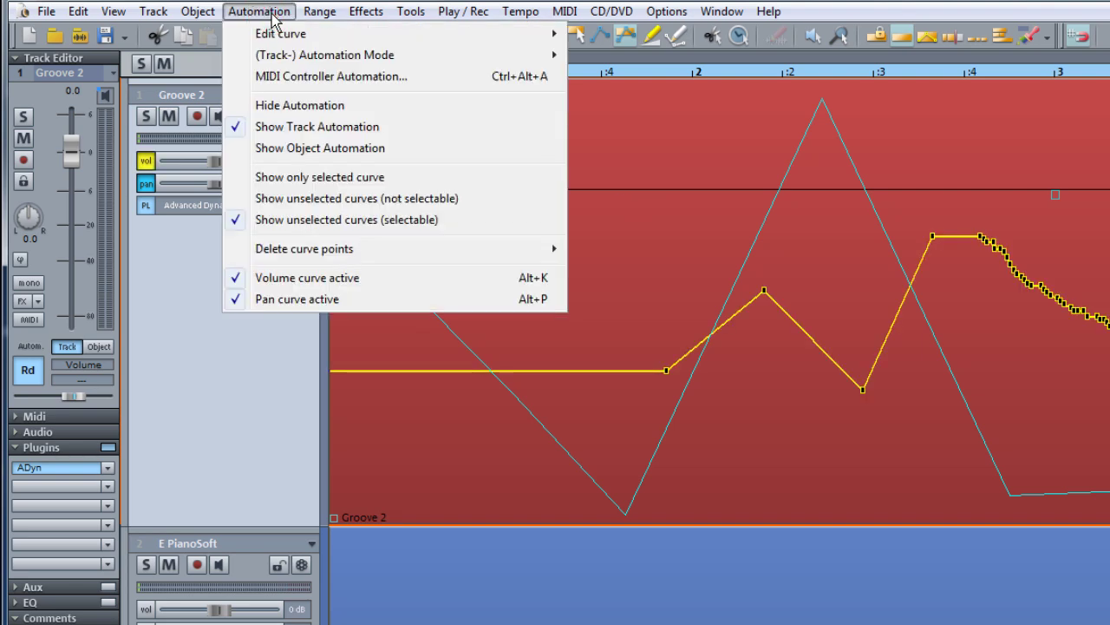
{"action": "mouse_move", "coordinate": [272, 33]}
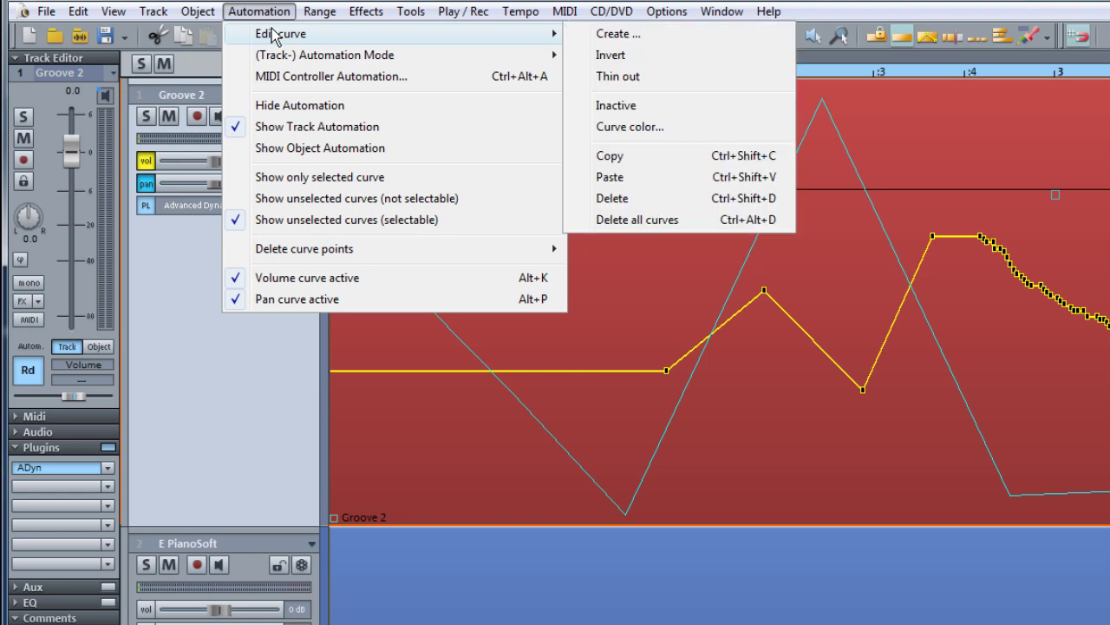
{"action": "left_click", "coordinate": [644, 228]}
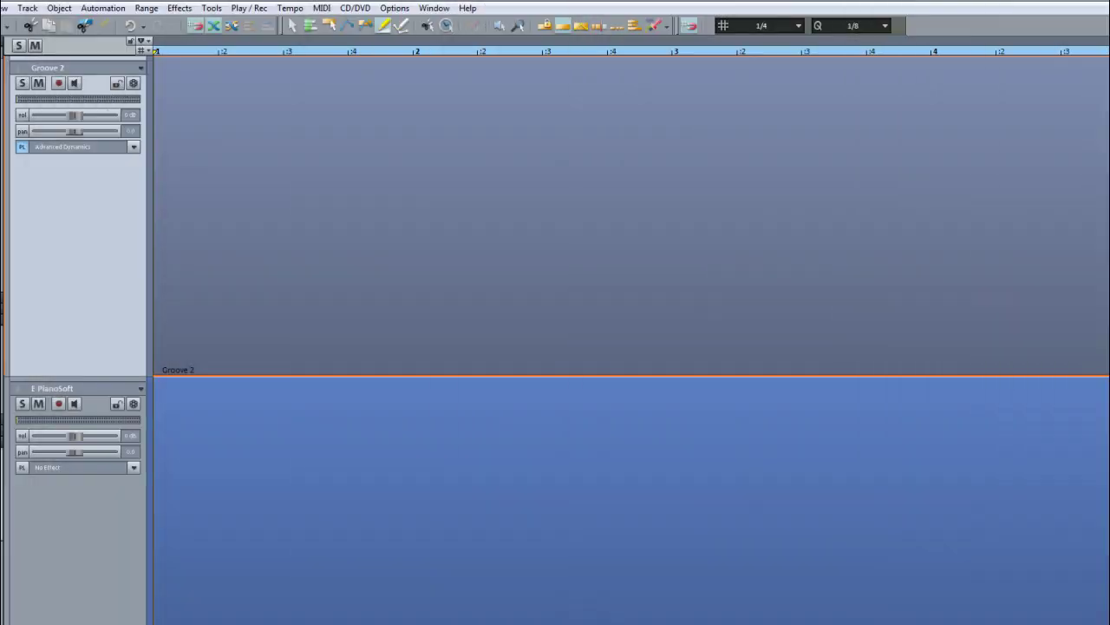
- Activate volume automation on Groove 2 and draw a freehand wave with three humps from bar 1 to about beat 4:3
{"action": "left_click", "coordinate": [23, 115]}
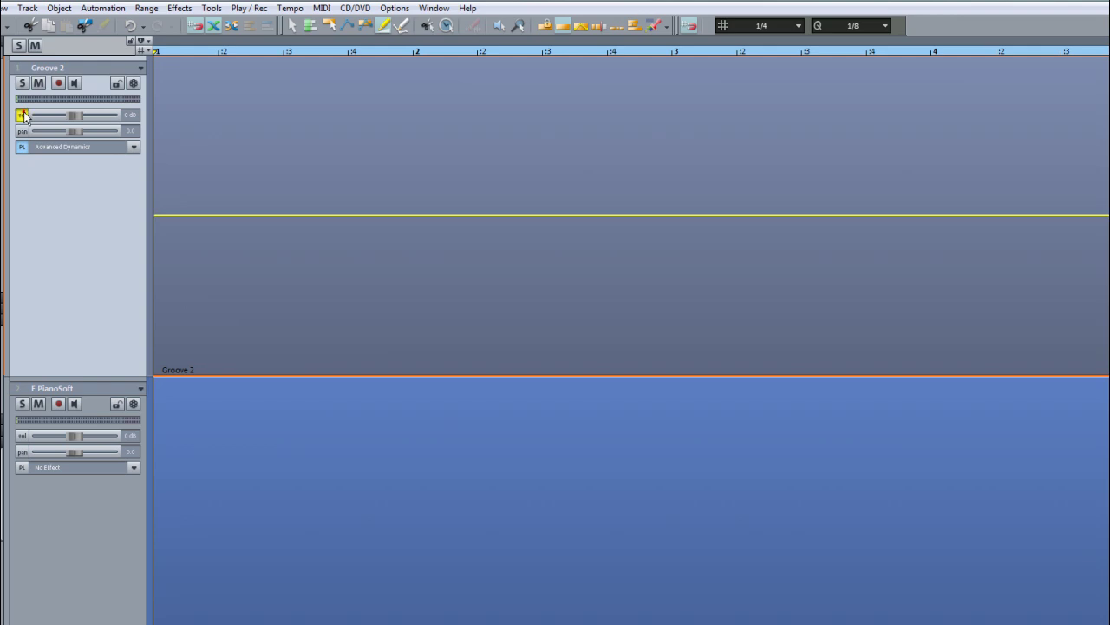
{"action": "left_click", "coordinate": [180, 289]}
{"action": "mouse_move", "coordinate": [211, 236]}
{"action": "left_mouse_down"}
{"action": "mouse_move", "coordinate": [249, 218]}
{"action": "mouse_move", "coordinate": [337, 221]}
{"action": "mouse_move", "coordinate": [415, 314]}
{"action": "mouse_move", "coordinate": [486, 267]}
{"action": "mouse_move", "coordinate": [520, 201]}
{"action": "mouse_move", "coordinate": [610, 211]}
{"action": "mouse_move", "coordinate": [715, 324]}
{"action": "mouse_move", "coordinate": [772, 330]}
{"action": "mouse_move", "coordinate": [818, 246]}
{"action": "mouse_move", "coordinate": [869, 209]}
{"action": "mouse_move", "coordinate": [1086, 323]}
{"action": "left_mouse_up"}
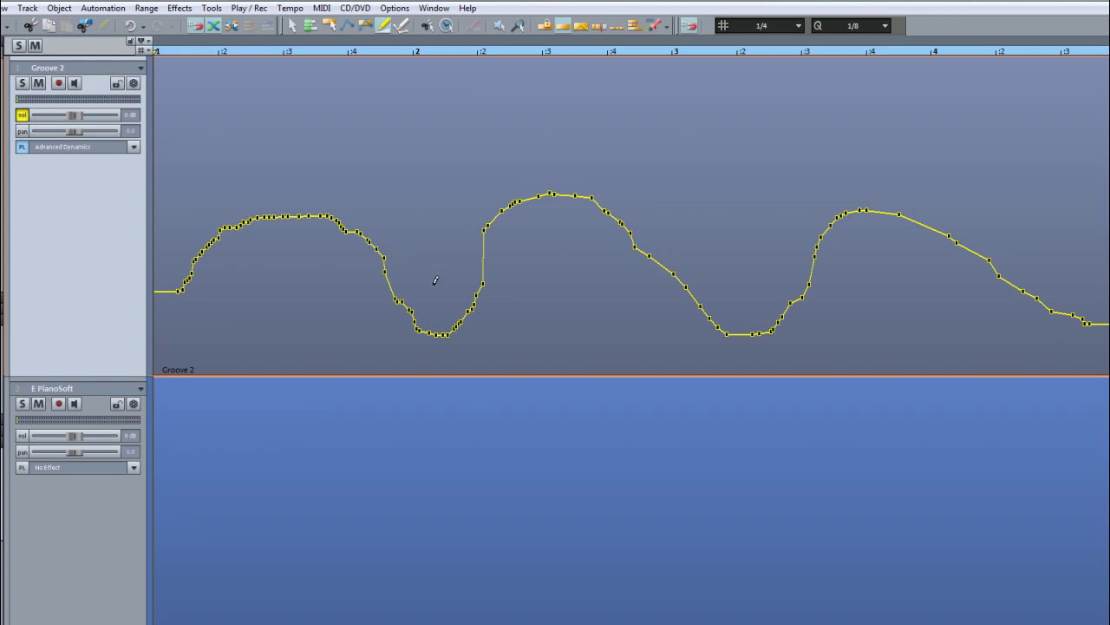
- Thin out the points of the freehand volume curve on Groove 2
{"action": "left_click", "coordinate": [23, 116]}
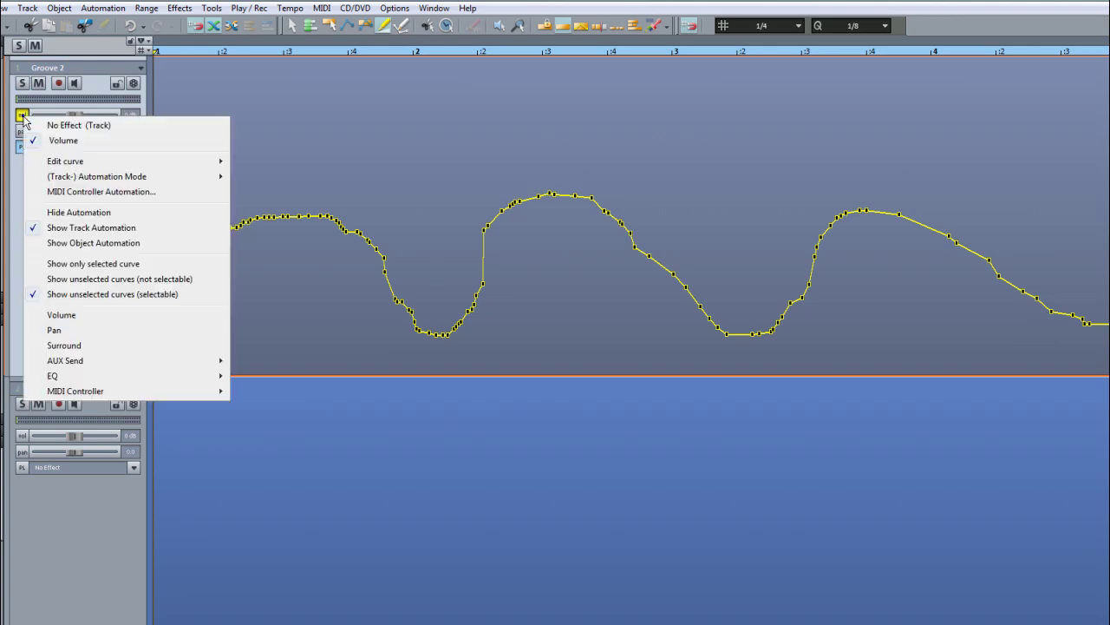
{"action": "mouse_move", "coordinate": [59, 166]}
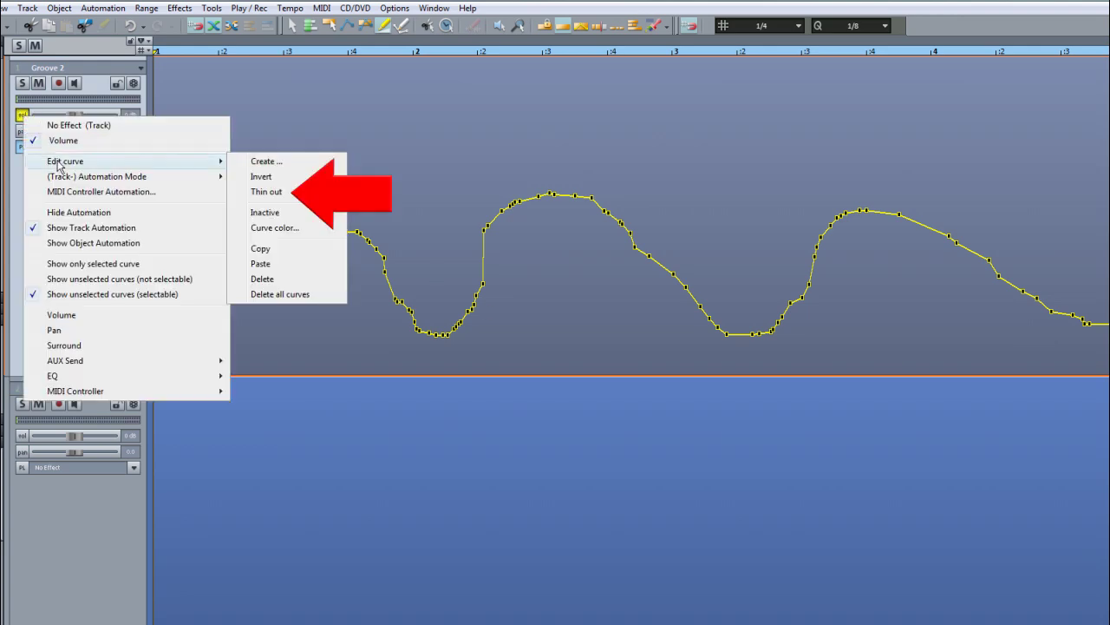
{"action": "left_click", "coordinate": [257, 192]}
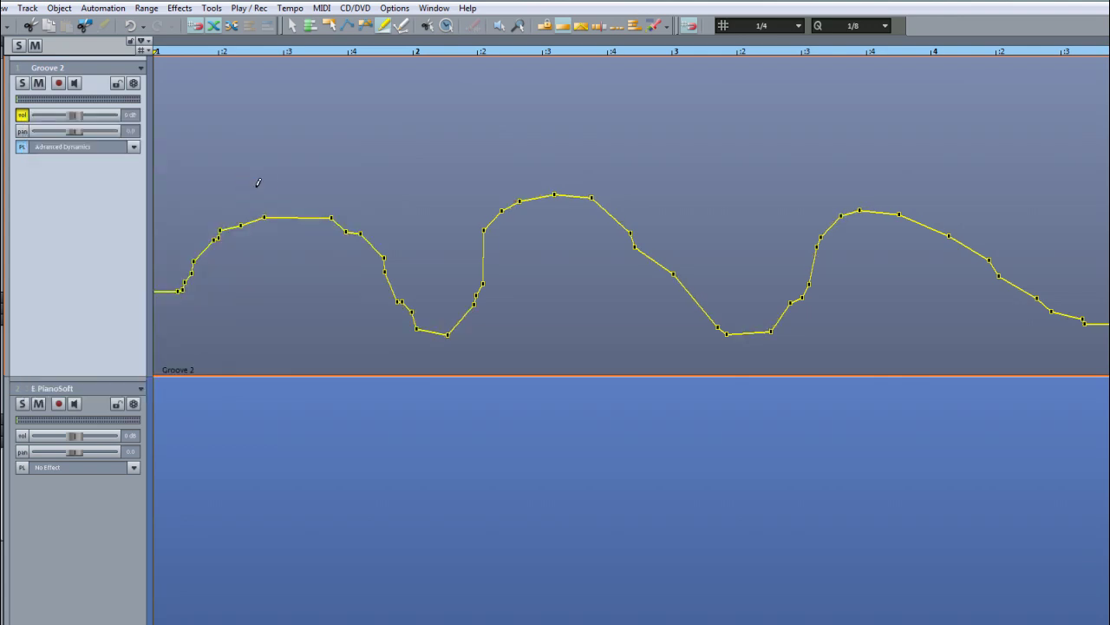
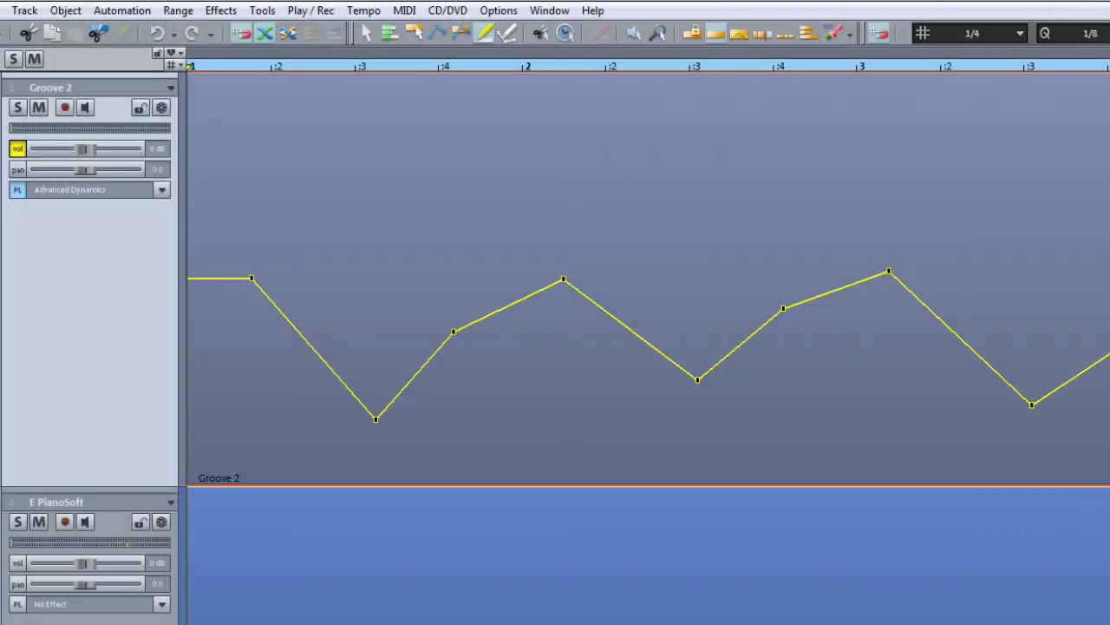
- In curve mode, add three shaped points to the volume curve: just before bar 2, after beat 2:2 and before beat 2:4
{"action": "left_click", "coordinate": [436, 35]}
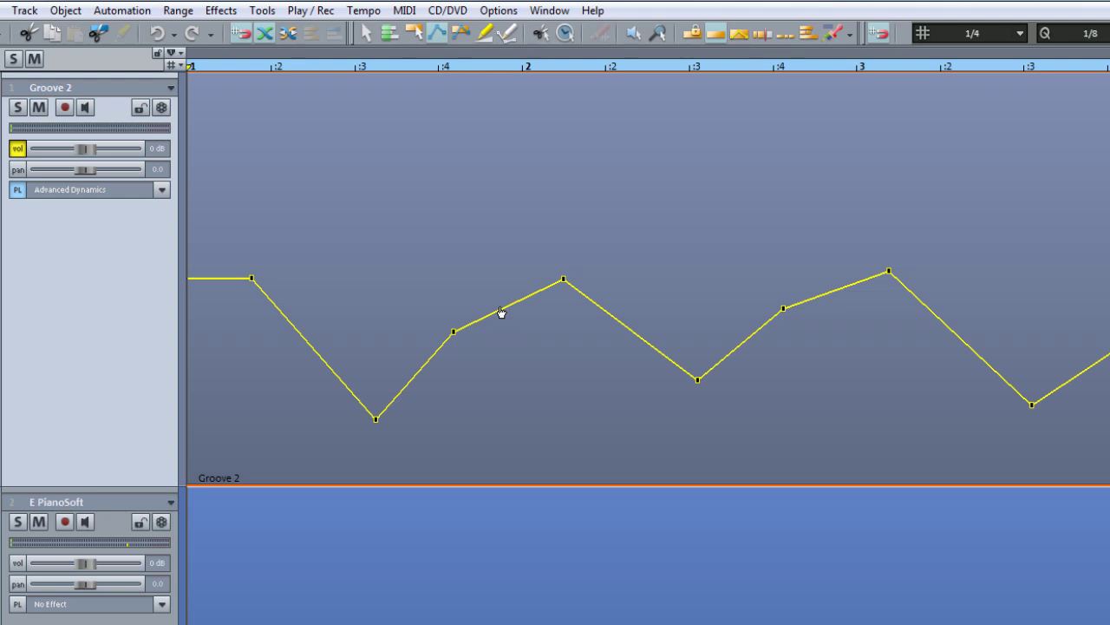
{"action": "left_click_drag", "start_coordinate": [501, 312], "coordinate": [497, 298]}
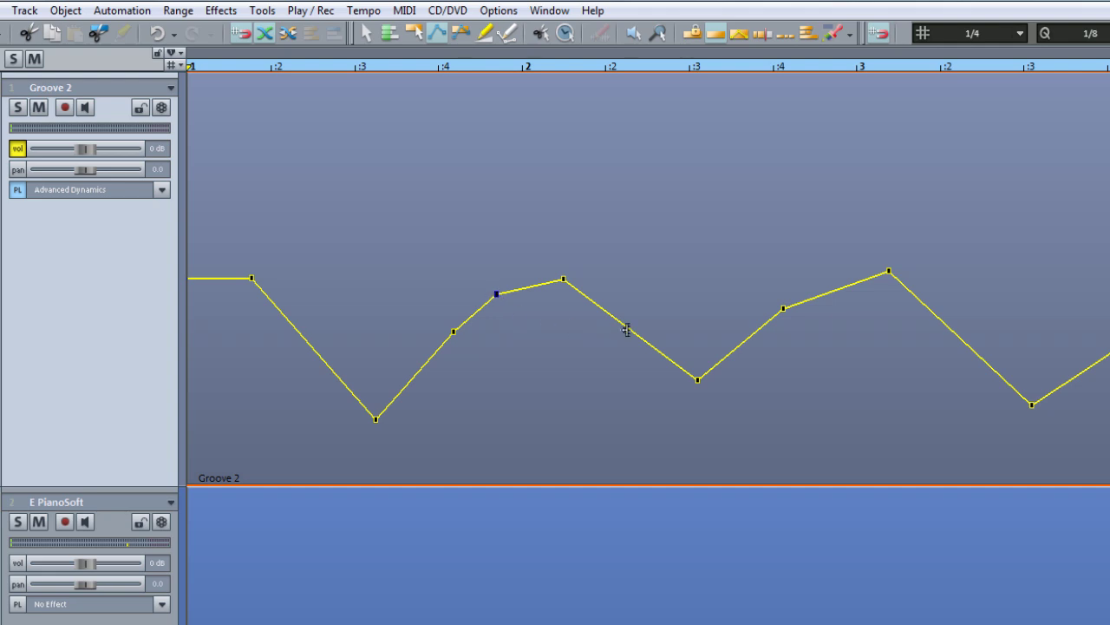
{"action": "left_click_drag", "start_coordinate": [622, 328], "coordinate": [632, 308]}
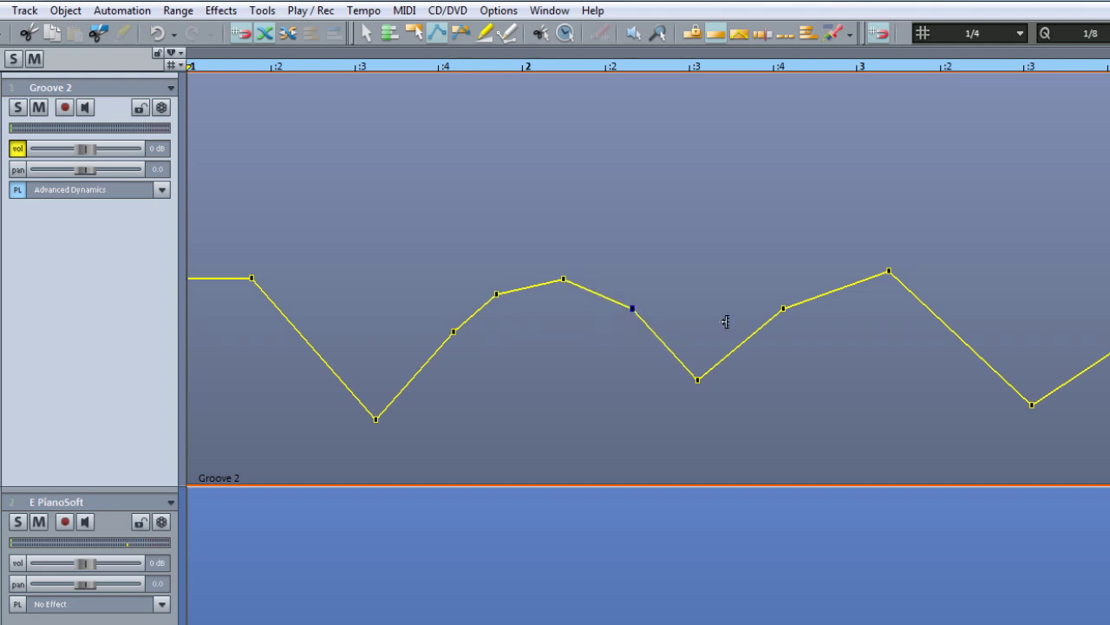
{"action": "left_click_drag", "start_coordinate": [740, 351], "coordinate": [756, 370]}
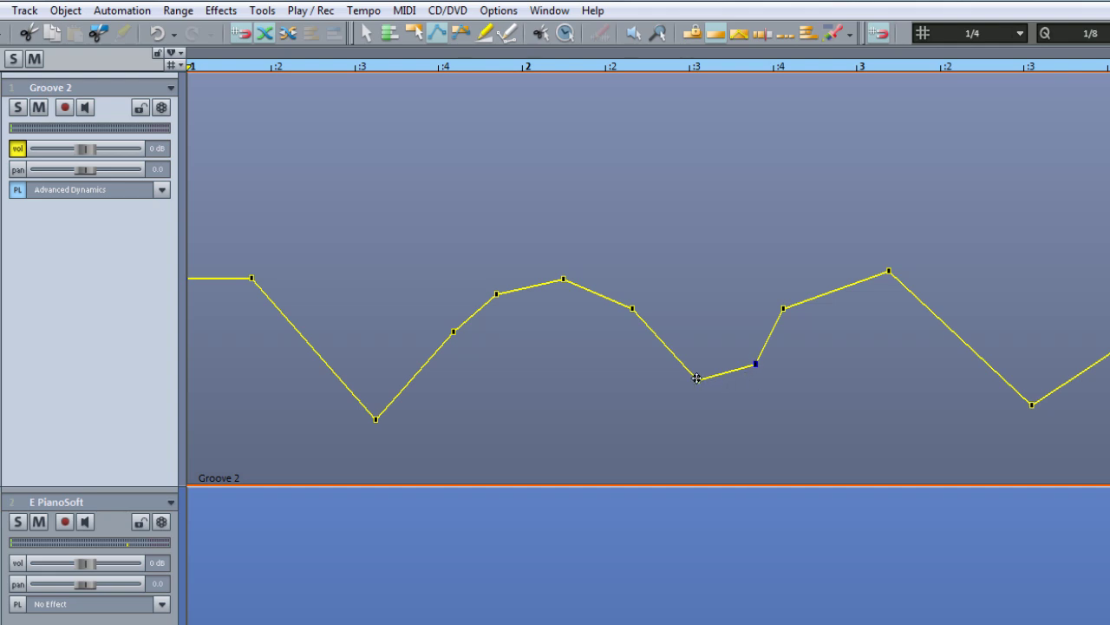
- Raise the volume curve's valley point near beat 2:3 level with the point before it, and delete it
{"action": "left_click_drag", "start_coordinate": [696, 378], "coordinate": [698, 308]}
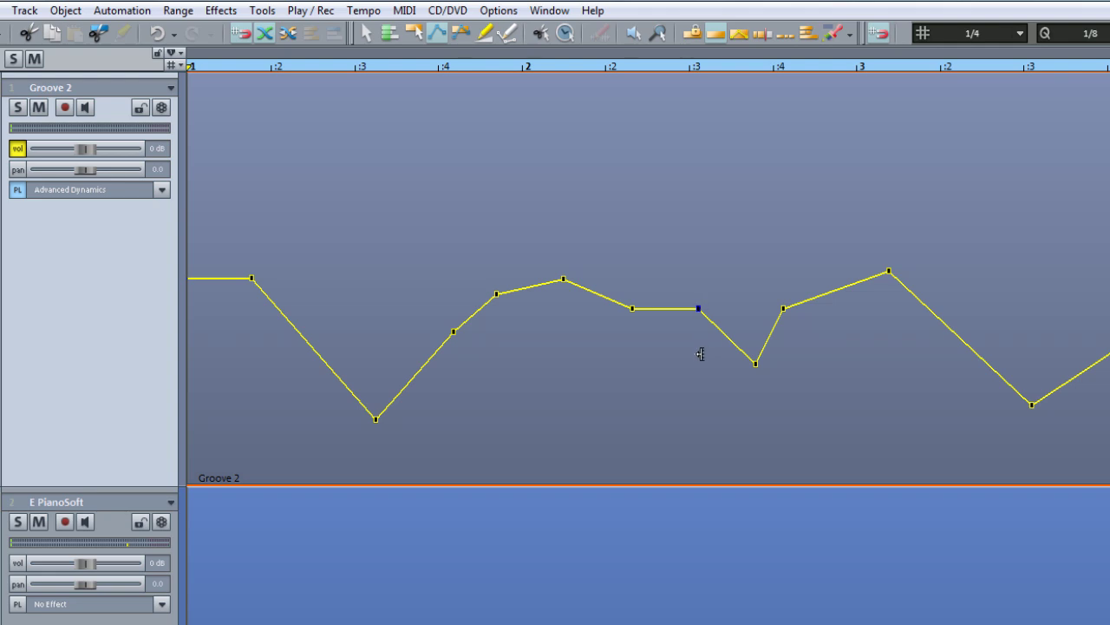
{"action": "key", "text": "Delete"}
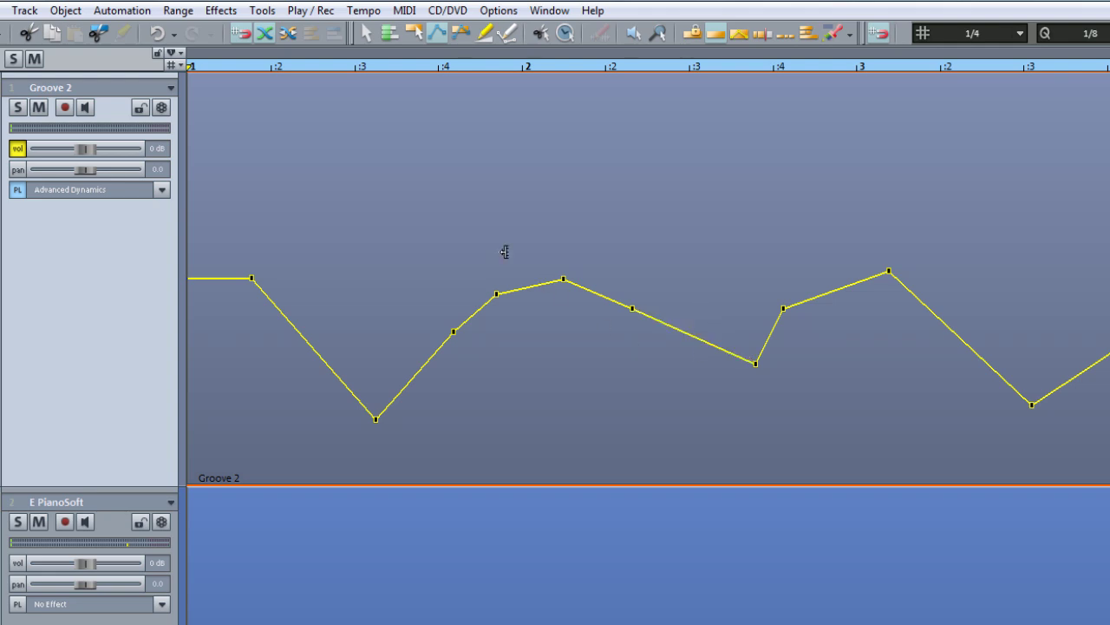
- Select the four volume points around the hump at bar 2 and move them together upward and slightly later
{"action": "left_click_drag", "start_coordinate": [425, 227], "coordinate": [675, 412]}
{"action": "left_click_drag", "start_coordinate": [564, 278], "coordinate": [575, 242]}
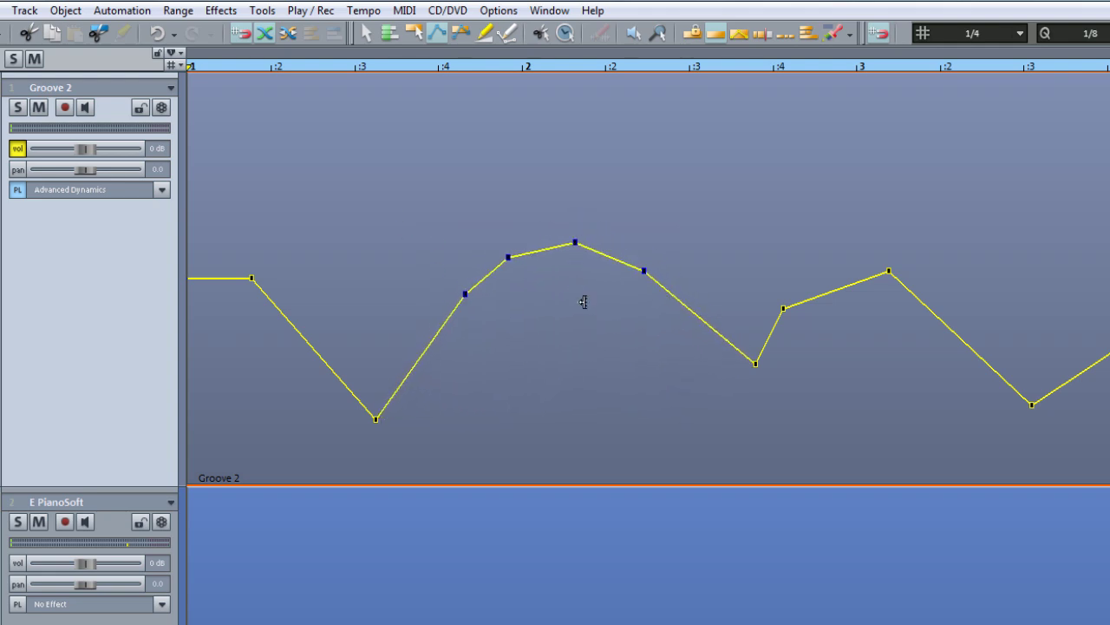
{"action": "key", "text": "Delete"}
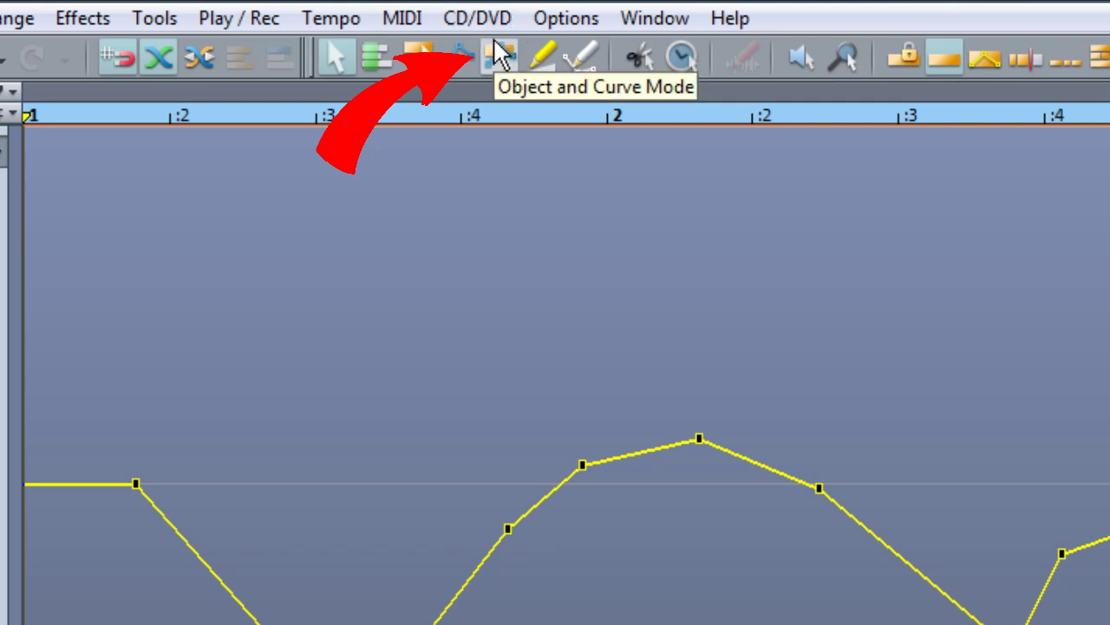
- In object and curve mode, select the Groove 2 object and add volume points before beat 1:4, near 2:3 and before bar 3
{"action": "left_click", "coordinate": [502, 54]}
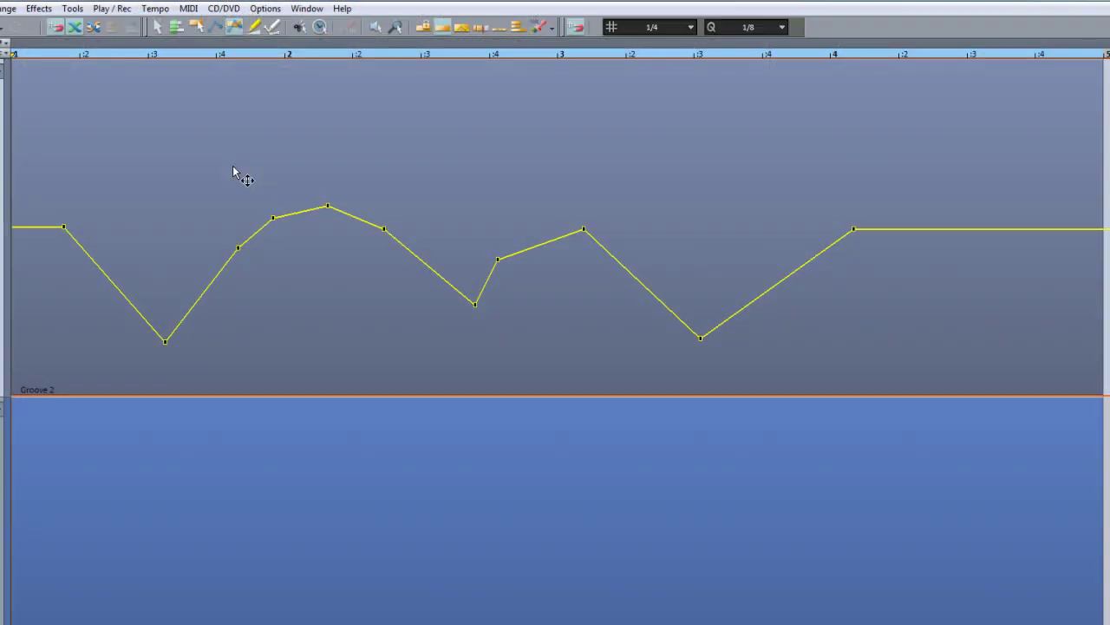
{"action": "left_click", "coordinate": [233, 167]}
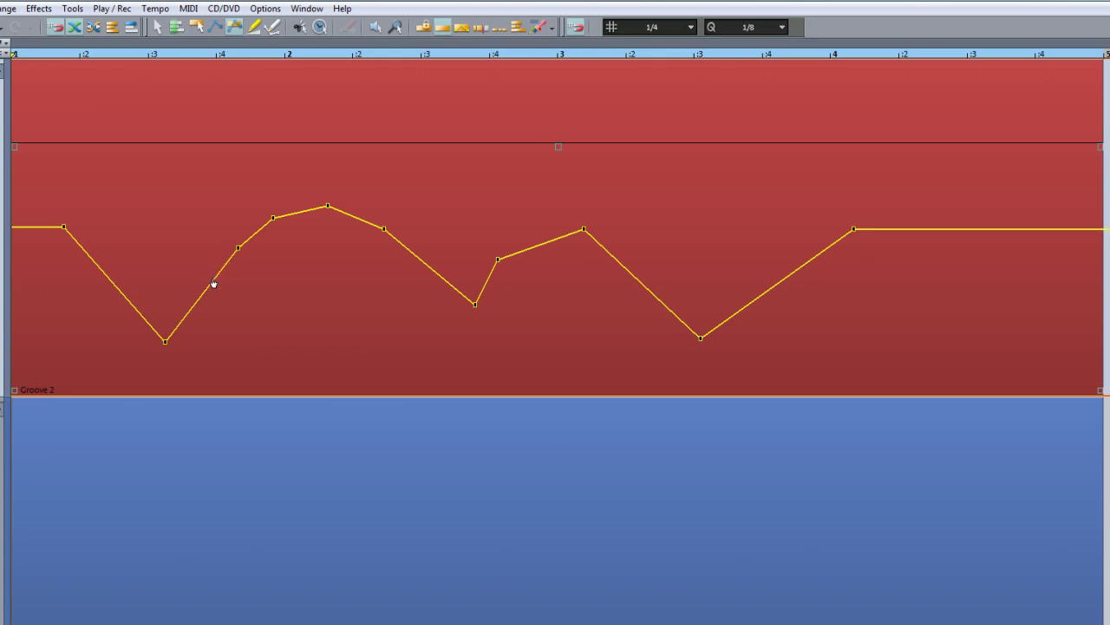
{"action": "left_click_drag", "start_coordinate": [212, 282], "coordinate": [196, 276]}
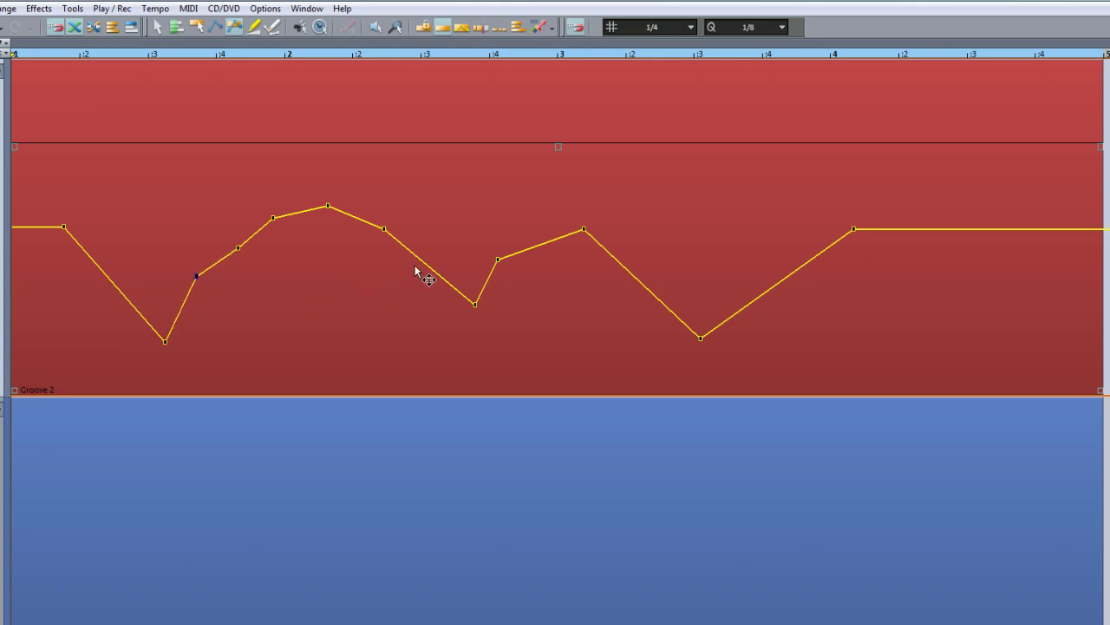
{"action": "mouse_move", "coordinate": [426, 263]}
{"action": "left_mouse_down"}
{"action": "mouse_move", "coordinate": [456, 242]}
{"action": "mouse_move", "coordinate": [428, 249]}
{"action": "left_mouse_up"}
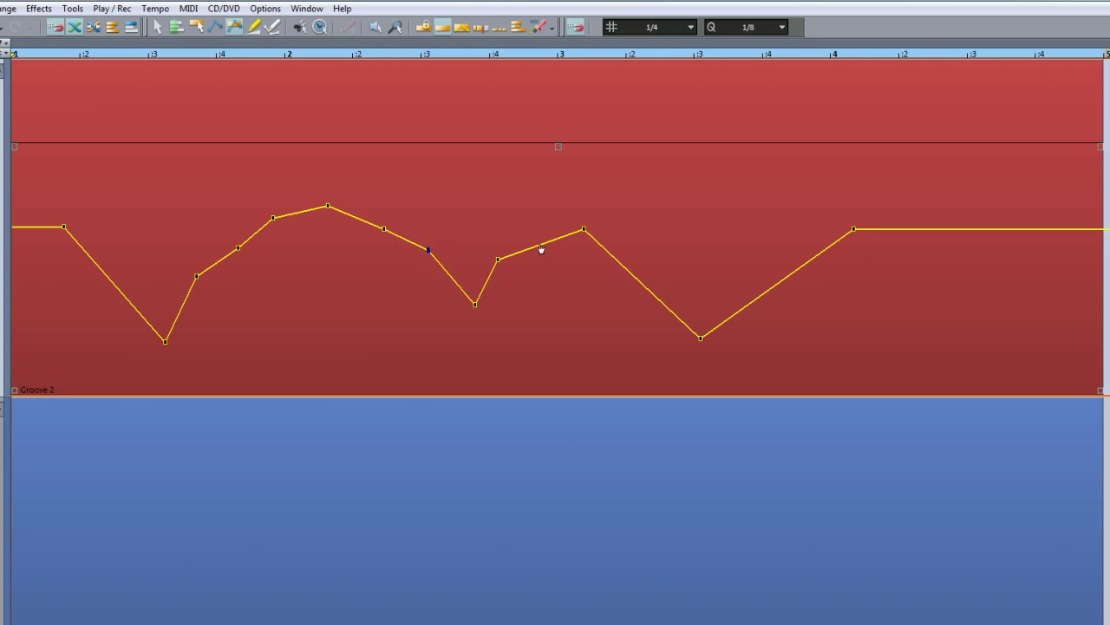
{"action": "left_click_drag", "start_coordinate": [541, 227], "coordinate": [538, 236]}
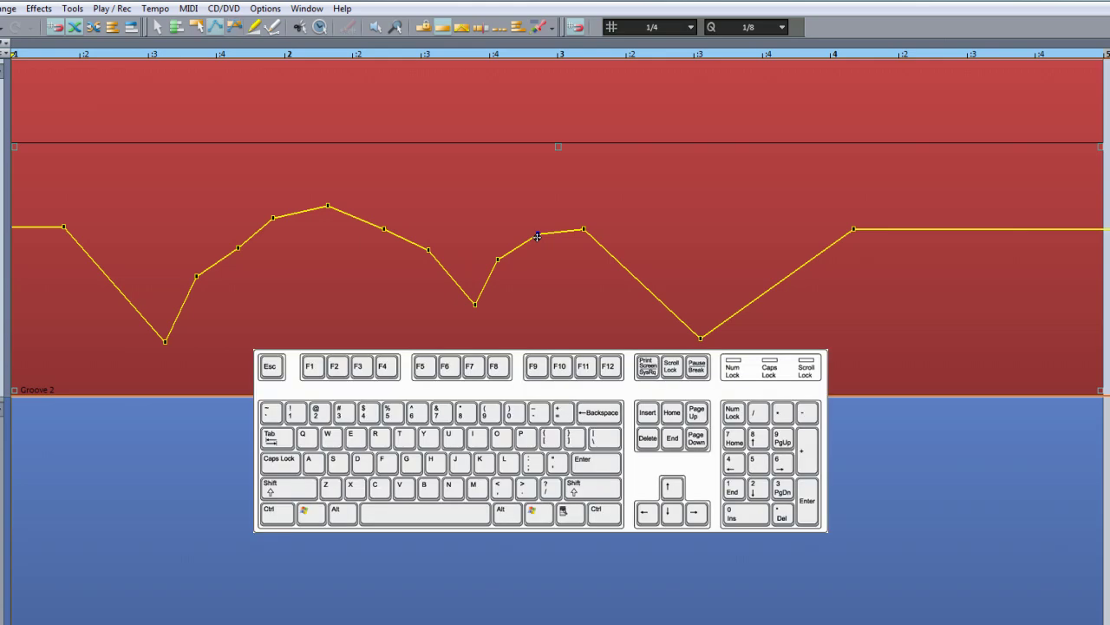
- Select the volume points from about beat 1:4 to just after bar 3 and move them slightly down as a group
{"action": "left_click_drag", "start_coordinate": [243, 197], "coordinate": [590, 339]}
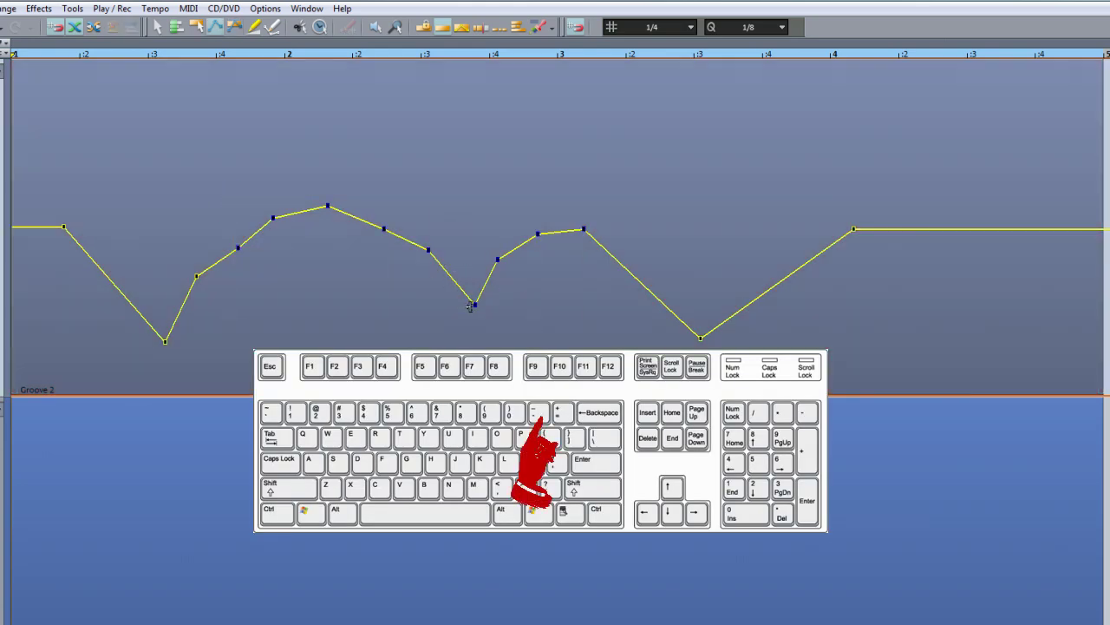
{"action": "mouse_move", "coordinate": [473, 305]}
{"action": "left_mouse_down"}
{"action": "mouse_move", "coordinate": [476, 322]}
{"action": "mouse_move", "coordinate": [470, 296]}
{"action": "mouse_move", "coordinate": [469, 322]}
{"action": "left_mouse_up"}
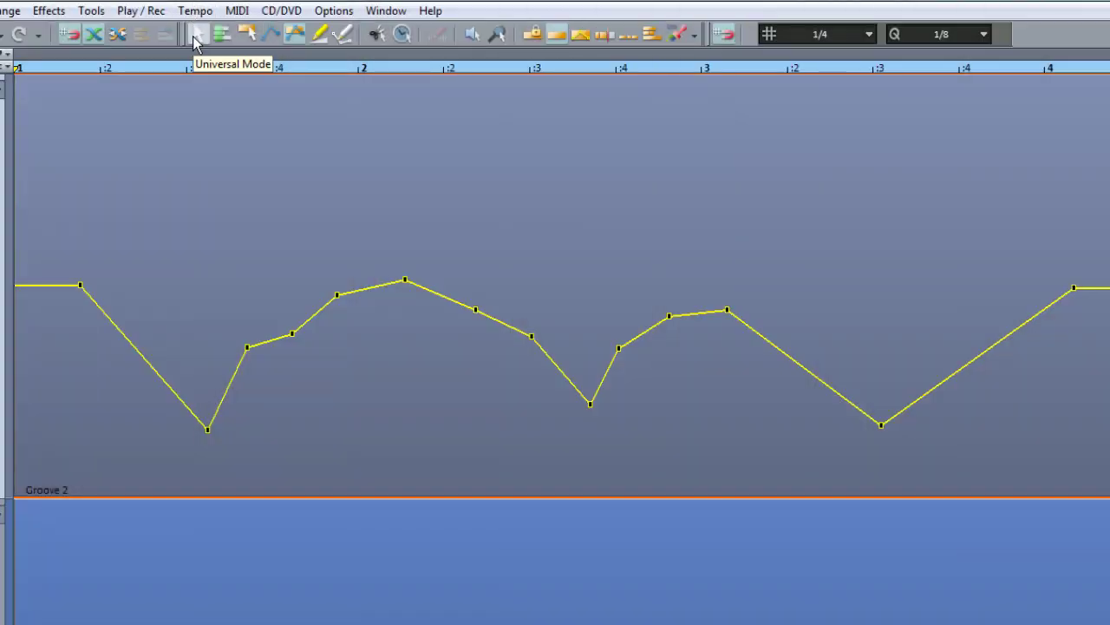
- Switch to universal mode and add a volume point on the first descending segment, between beats 1:2 and 1:3
{"action": "left_click", "coordinate": [195, 34]}
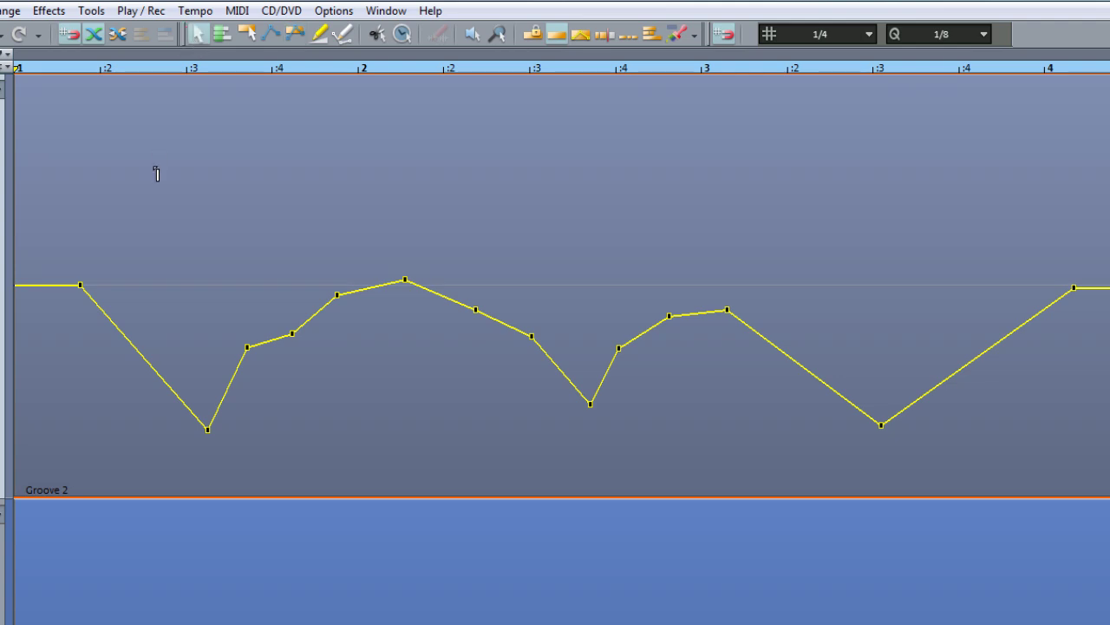
{"action": "double_click", "coordinate": [138, 351]}
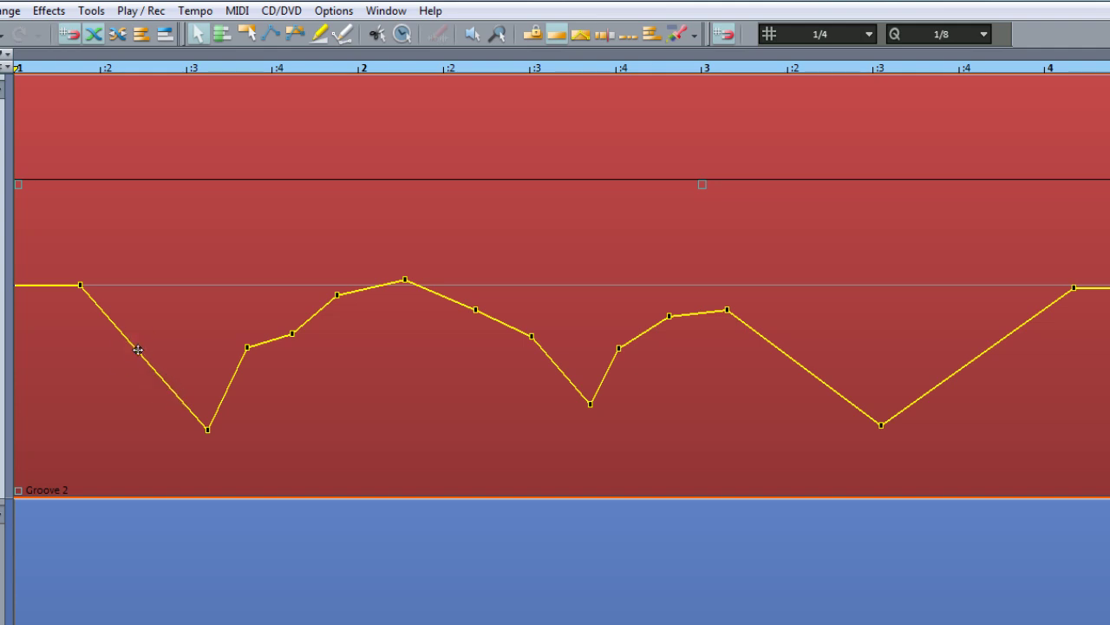
- Lower the new point before beat 1:3, extend the selection to the point near 2:3, and move the group up and slightly later
{"action": "mouse_move", "coordinate": [138, 351]}
{"action": "left_mouse_down"}
{"action": "mouse_move", "coordinate": [161, 383]}
{"action": "mouse_move", "coordinate": [136, 330]}
{"action": "mouse_move", "coordinate": [144, 304]}
{"action": "mouse_move", "coordinate": [165, 302]}
{"action": "mouse_move", "coordinate": [131, 362]}
{"action": "left_mouse_up"}
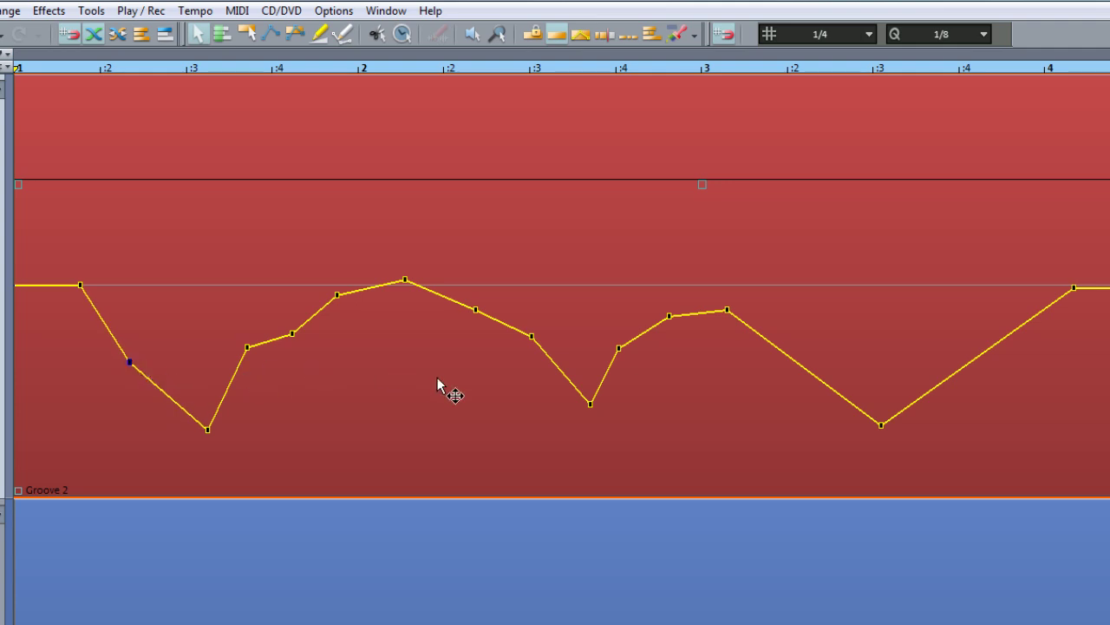
{"action": "left_click", "coordinate": [533, 338]}
{"action": "left_click_drag", "start_coordinate": [404, 277], "coordinate": [422, 244]}
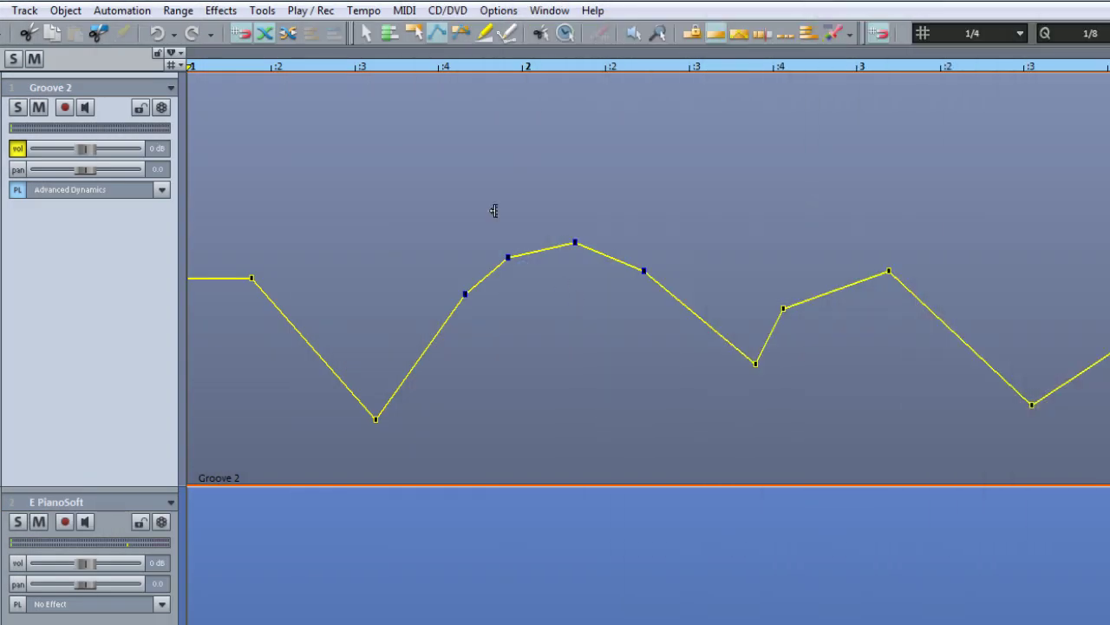
- Marquee-select volume points from bar 2 to just after bar 3, then the three hump points, using temporary Curve Move & Grab Mode
{"action": "left_click", "coordinate": [417, 36]}
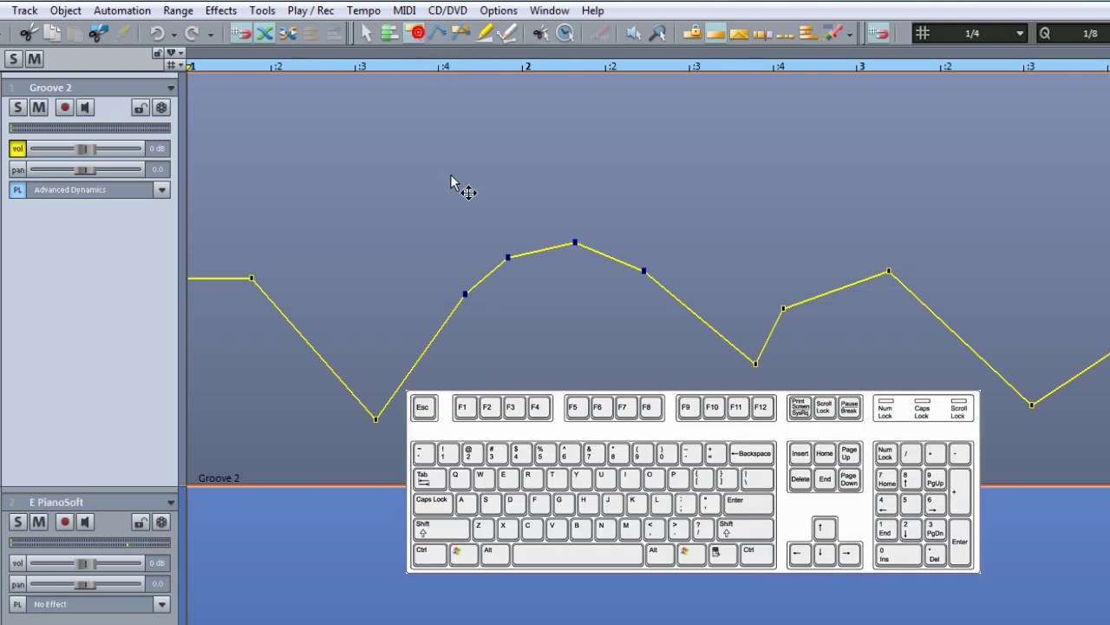
{"action": "key", "text": "minus"}
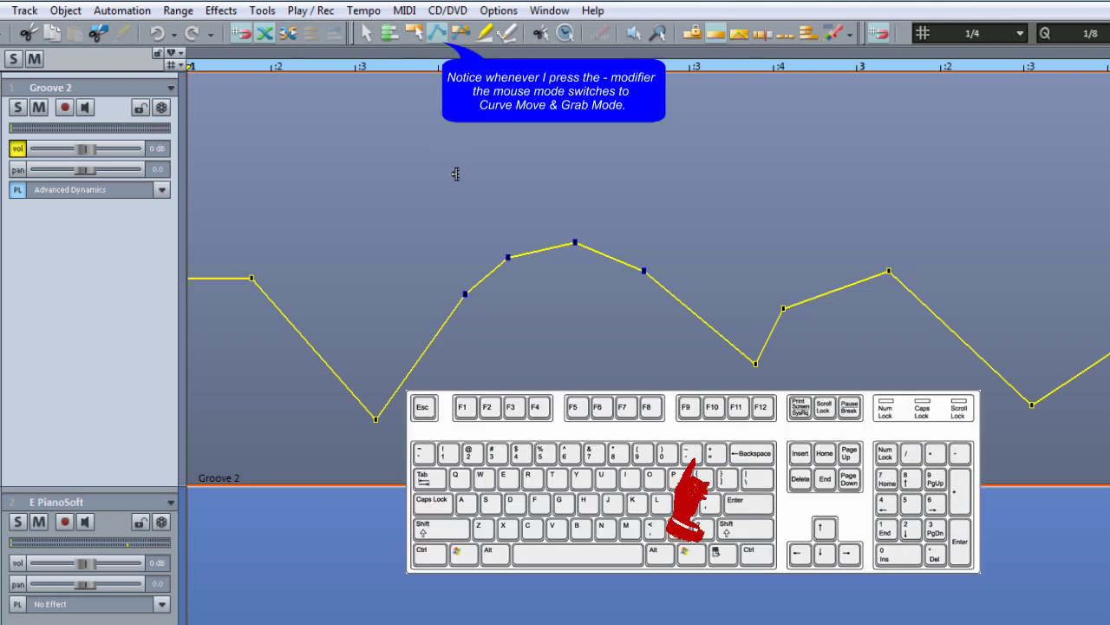
{"action": "left_click_drag", "start_coordinate": [525, 183], "coordinate": [944, 382]}
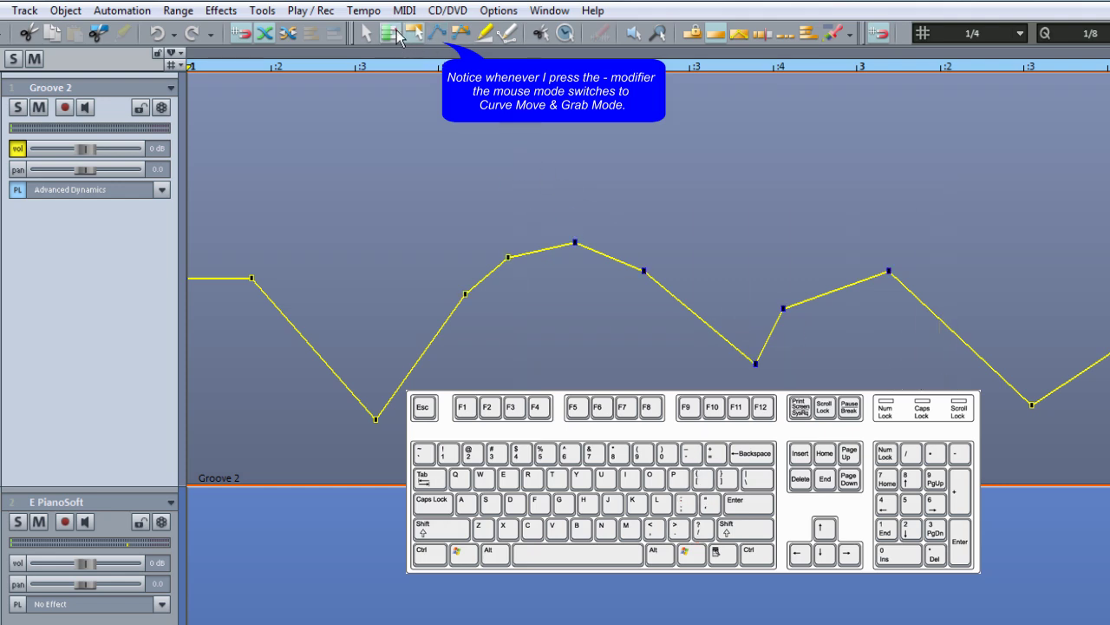
{"action": "key", "text": "minus"}
{"action": "left_click_drag", "start_coordinate": [403, 219], "coordinate": [611, 362]}
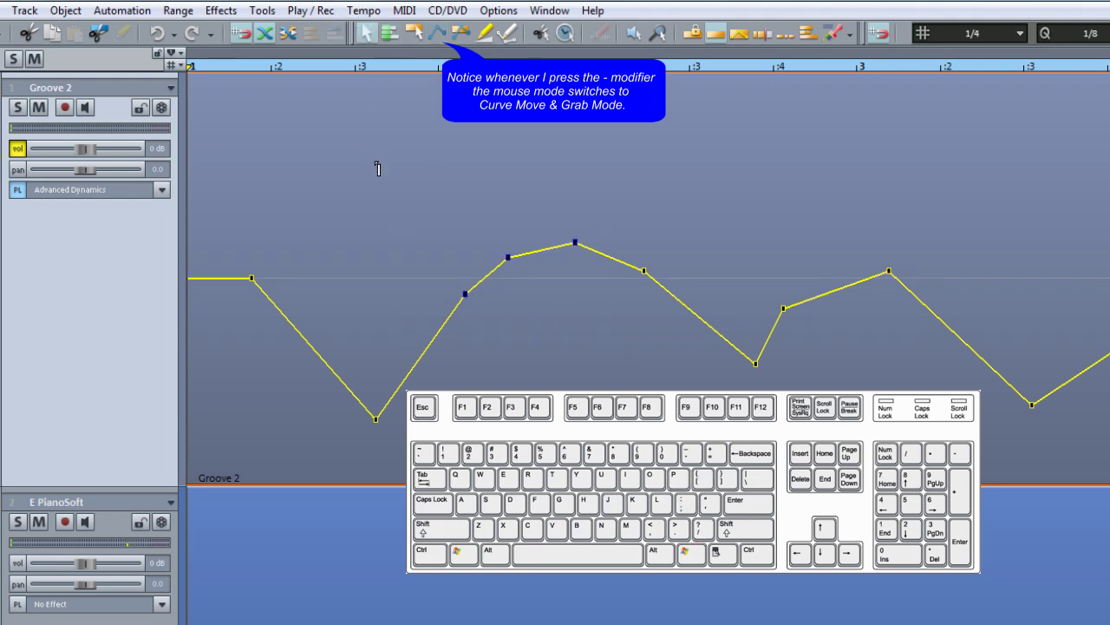
- Select the volume points from just after beat 1:4 to just after 3:3 and move them slightly down as a group
{"action": "key", "text": "minus"}
{"action": "left_click_drag", "start_coordinate": [476, 203], "coordinate": [956, 373]}
{"action": "mouse_move", "coordinate": [751, 363]}
{"action": "left_mouse_down"}
{"action": "mouse_move", "coordinate": [744, 260]}
{"action": "mouse_move", "coordinate": [756, 373]}
{"action": "left_mouse_up"}
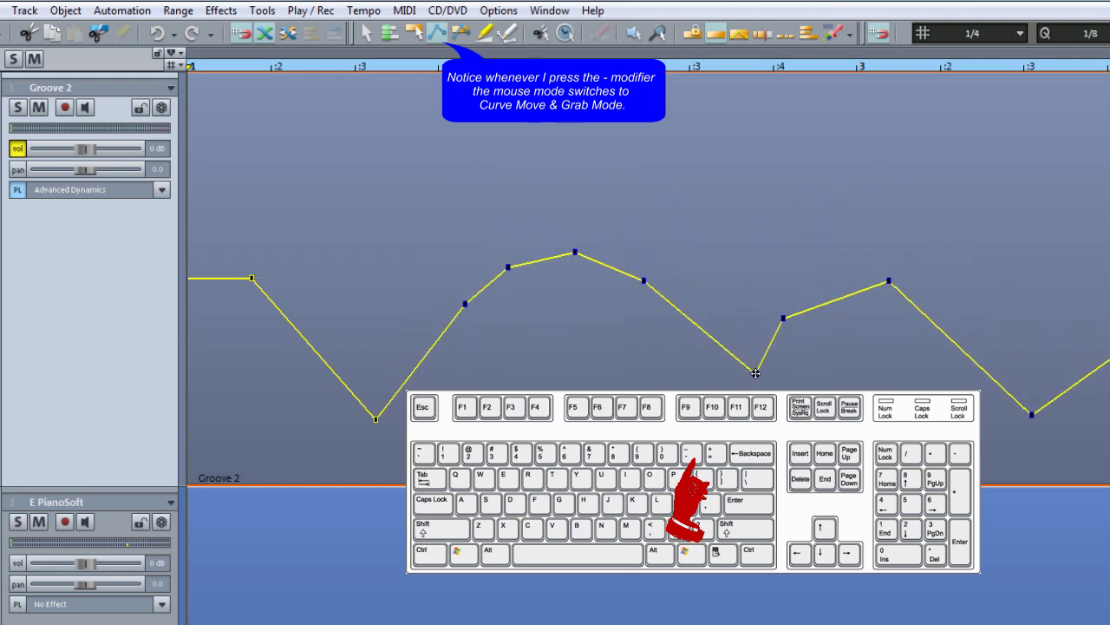
{"action": "key", "text": "minus"}
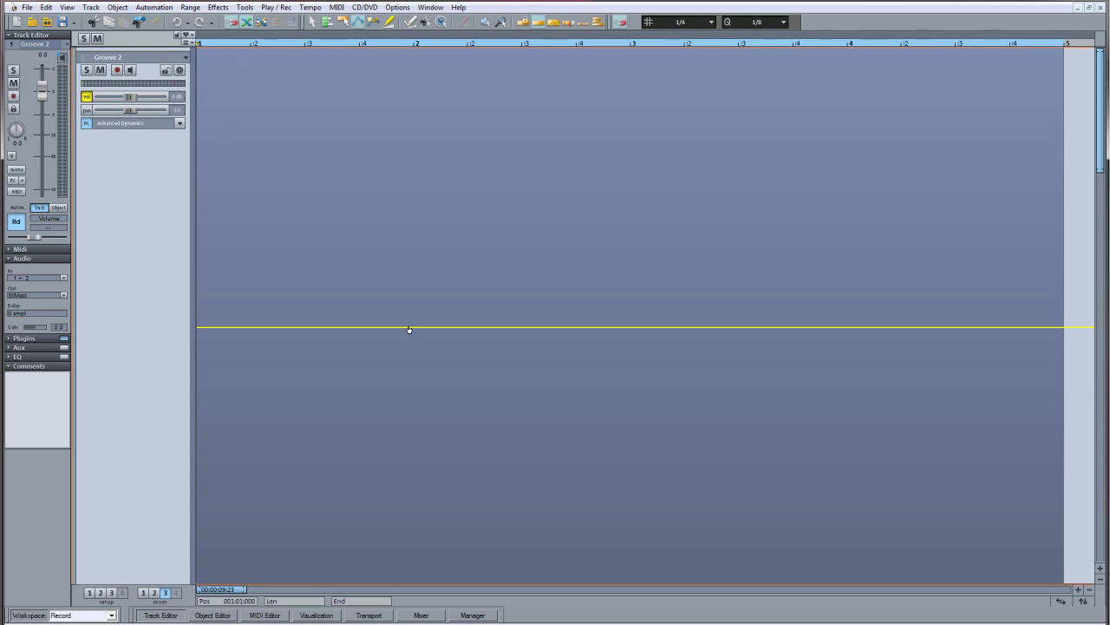
- On the flat volume curve, add a point just before bar 2, a dip before 2:3, a peak before 2:4 and a dip after bar 3
{"action": "left_click", "coordinate": [408, 328]}
{"action": "left_click_drag", "start_coordinate": [489, 330], "coordinate": [496, 379]}
{"action": "left_click_drag", "start_coordinate": [567, 379], "coordinate": [567, 323]}
{"action": "left_click_drag", "start_coordinate": [662, 323], "coordinate": [663, 374]}
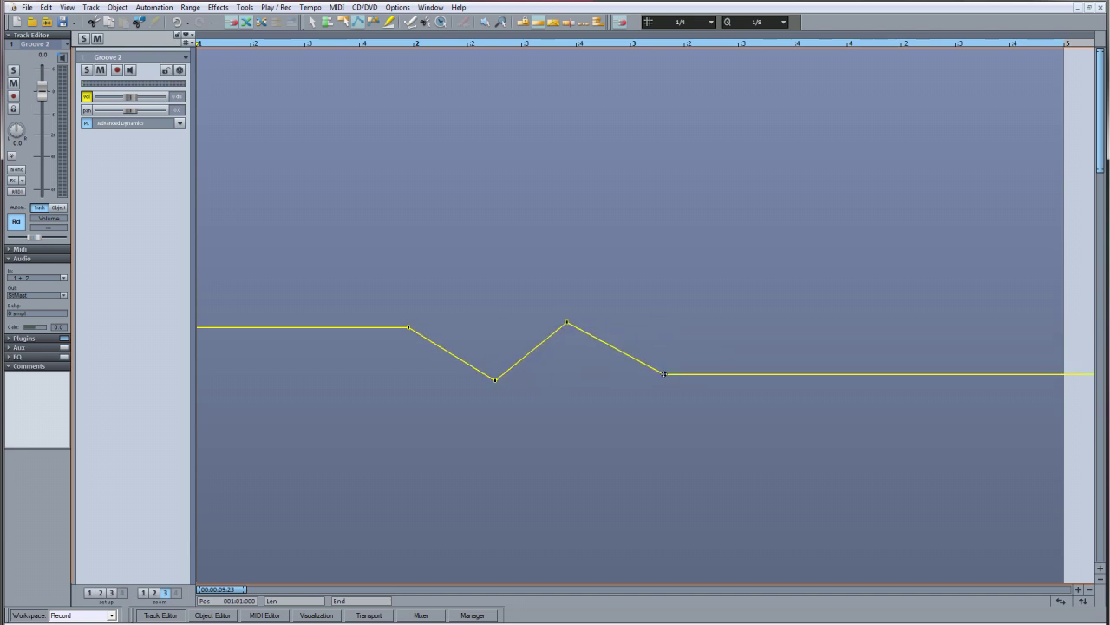
- Enable Show Project Tool Tips in the general program settings
{"action": "key", "text": "y"}
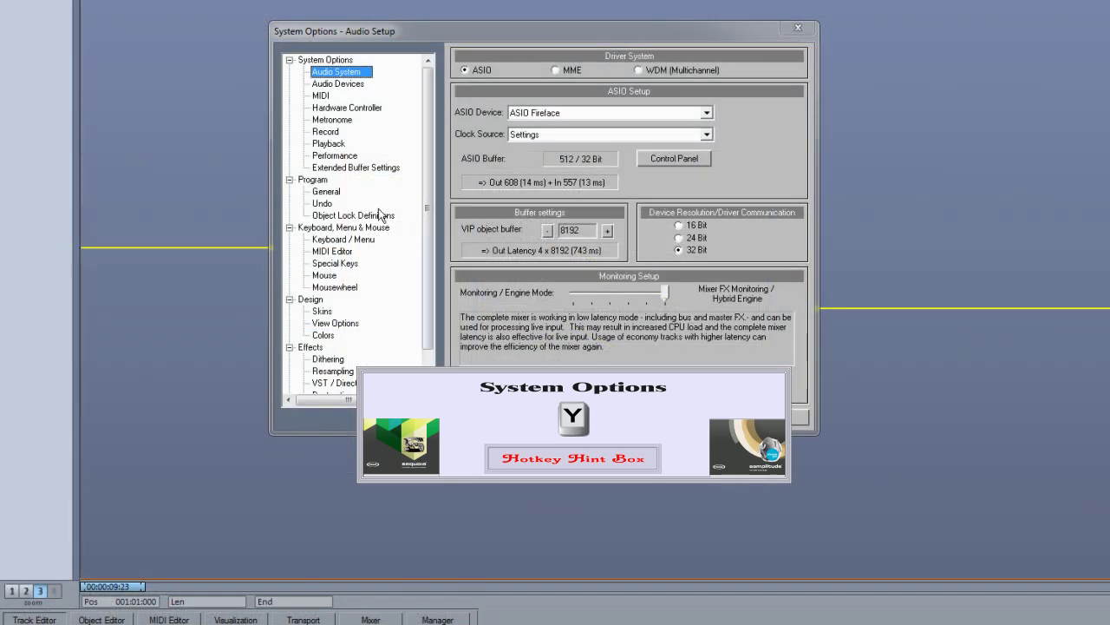
{"action": "left_click", "coordinate": [326, 191]}
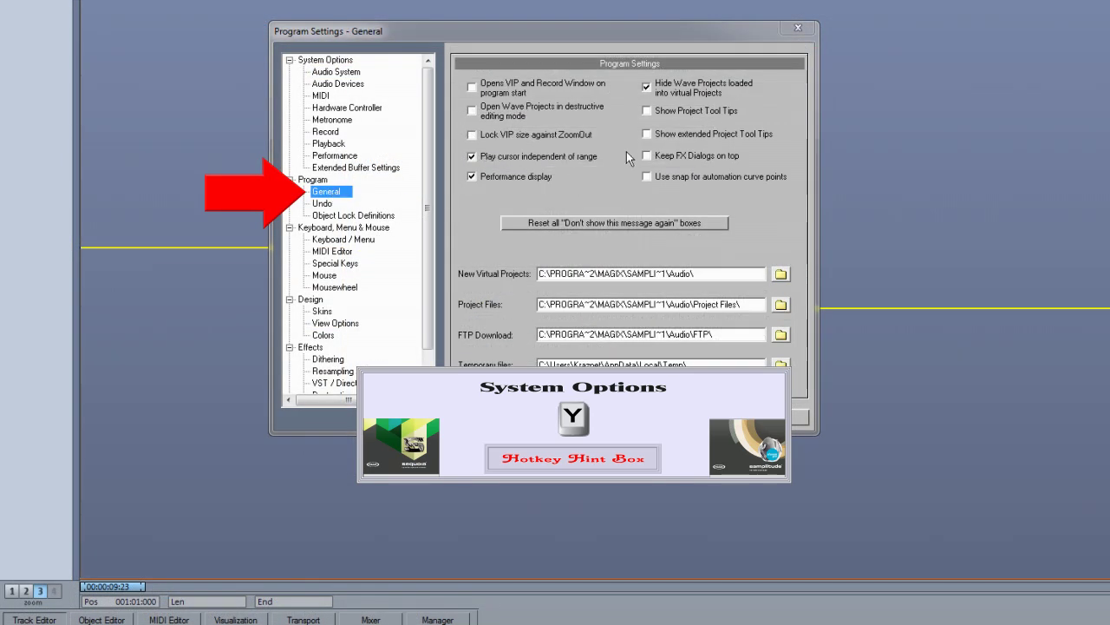
{"action": "left_click", "coordinate": [647, 111]}
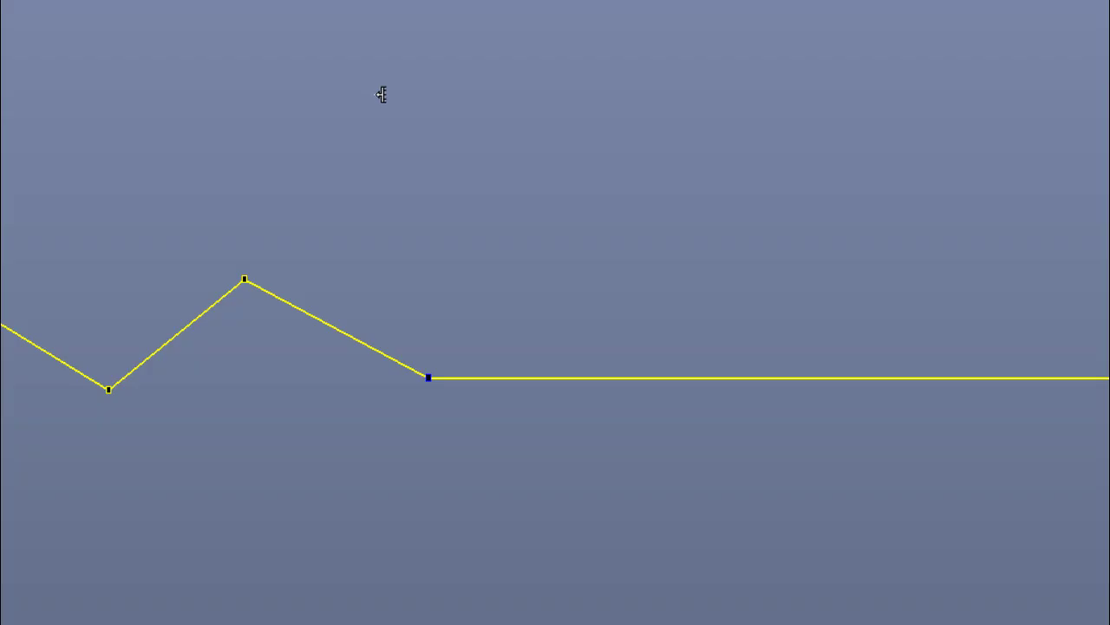
- Raise the last volume point to 1.10 dB at 003:01:225 and add another at -0.69 dB, position 003:02:242
{"action": "left_click_drag", "start_coordinate": [428, 378], "coordinate": [424, 218]}
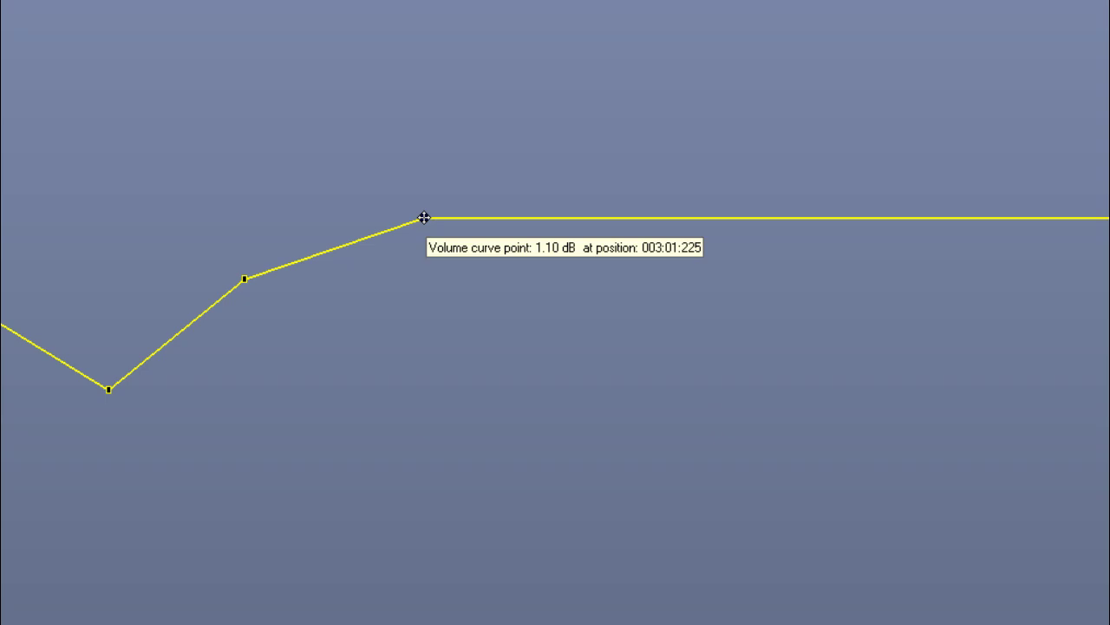
{"action": "double_click", "coordinate": [529, 219]}
{"action": "left_click_drag", "start_coordinate": [529, 218], "coordinate": [531, 330]}
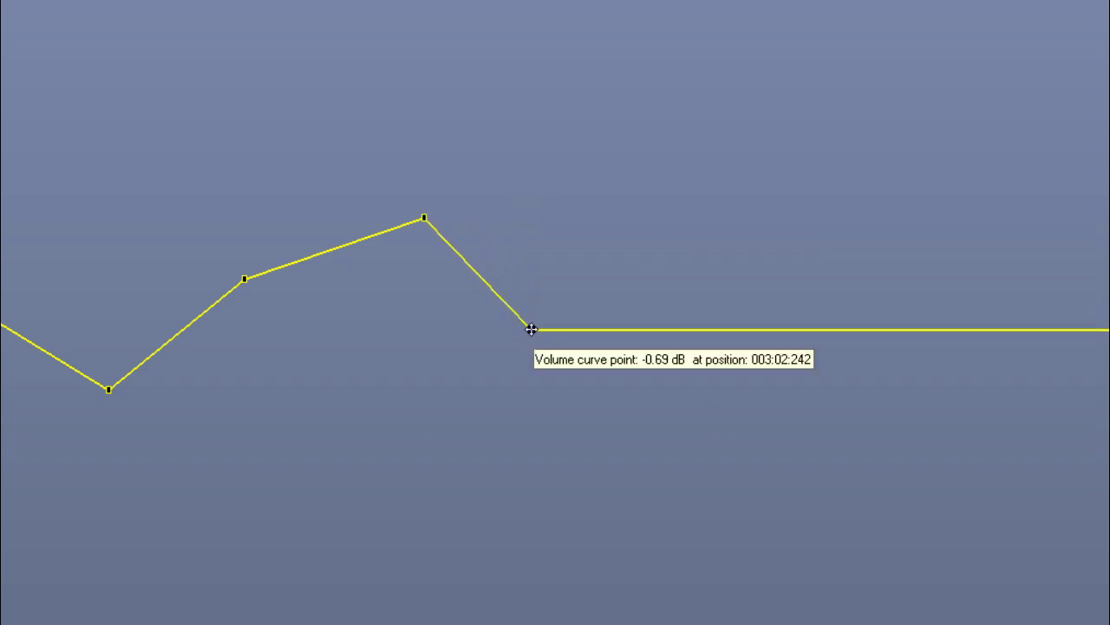
- Add a volume point at position 003:03:255 and lower it vertically to -1.82 dB
{"action": "double_click", "coordinate": [638, 330]}
{"action": "left_click", "coordinate": [637, 329]}
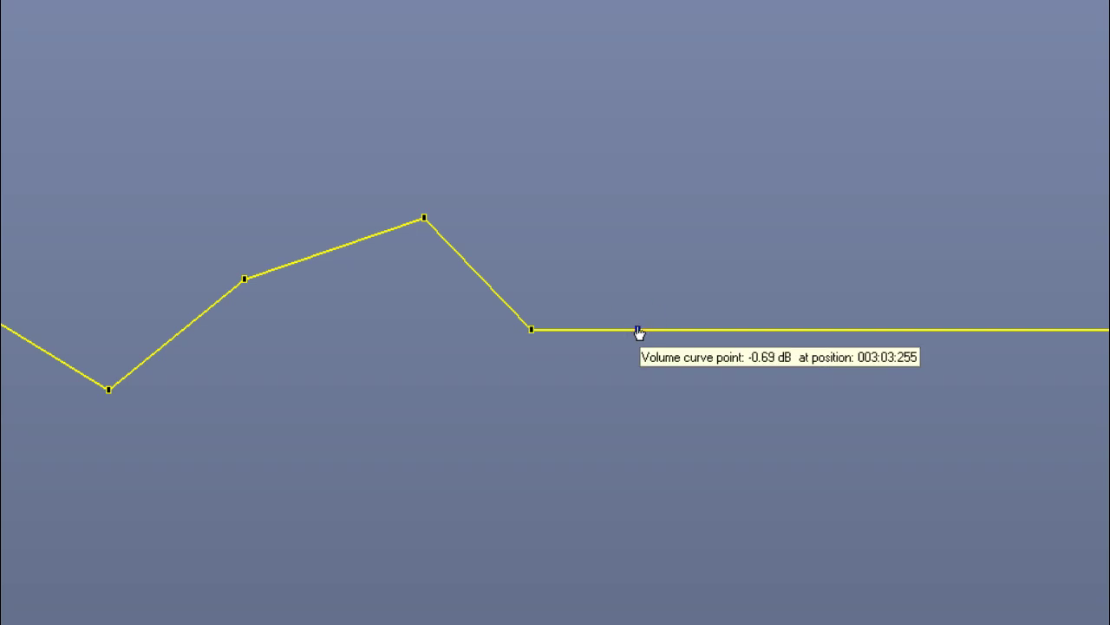
{"action": "left_click_drag", "start_coordinate": [638, 332], "coordinate": [661, 624]}
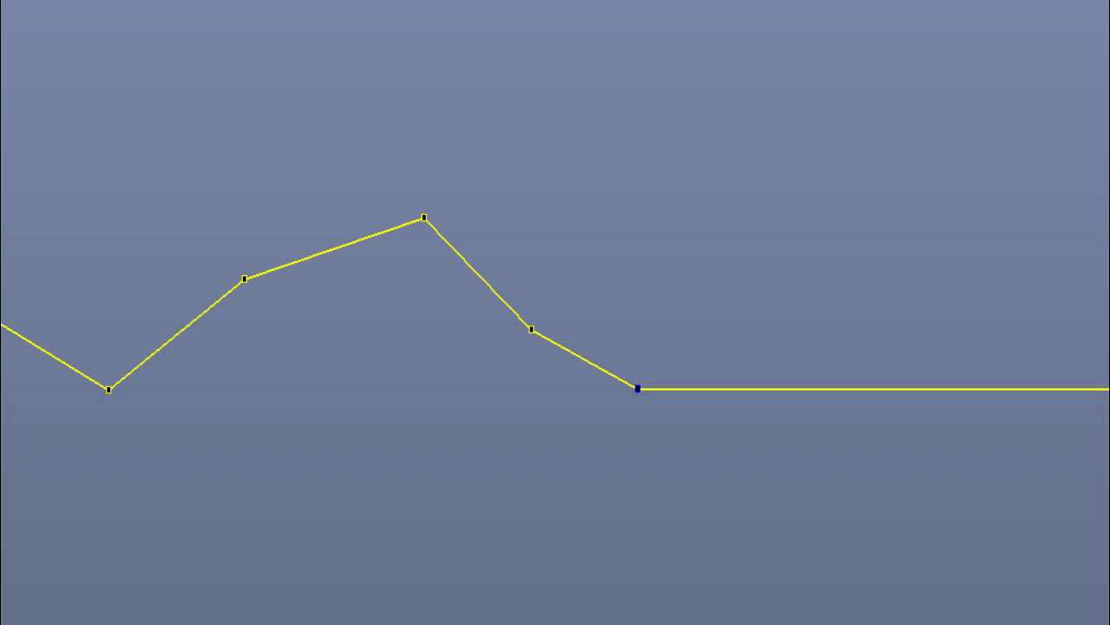
- Add a volume point at position 004:01:081 and fine-adjust it to -1.78 dB
{"action": "left_click", "coordinate": [796, 389]}
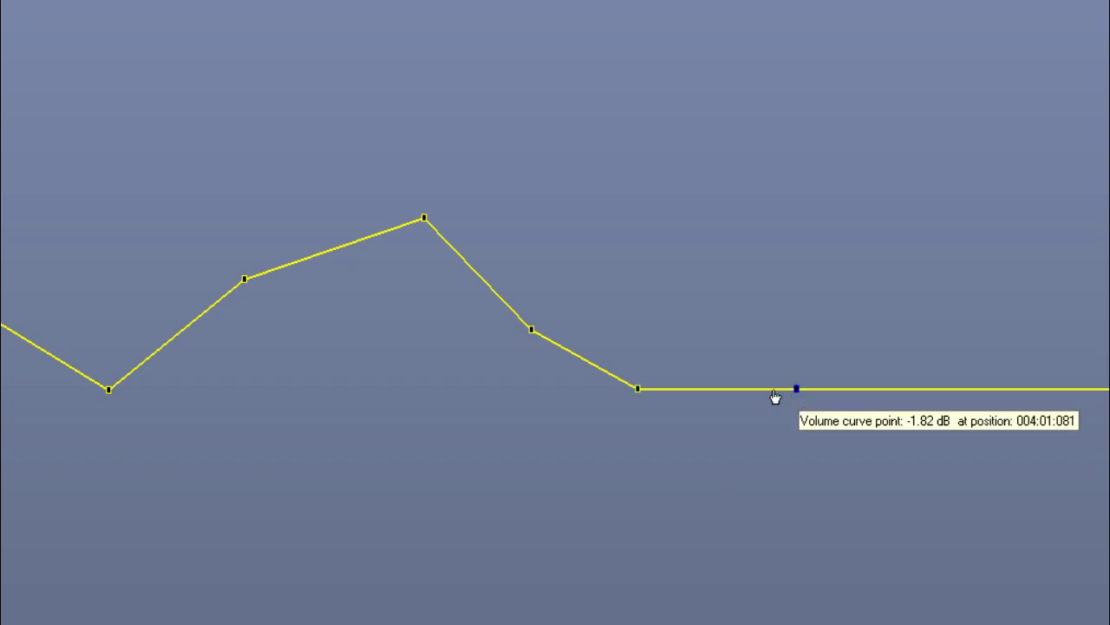
{"action": "left_click_drag", "start_coordinate": [797, 388], "coordinate": [796, 386]}
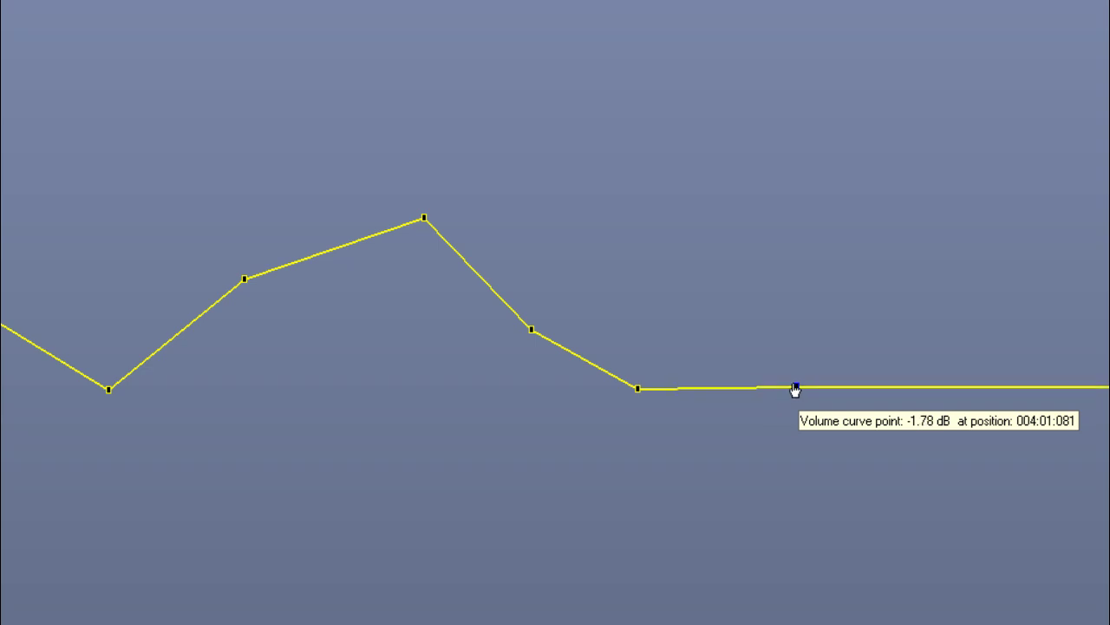
{"action": "left_click_drag", "start_coordinate": [892, 396], "coordinate": [735, 411]}
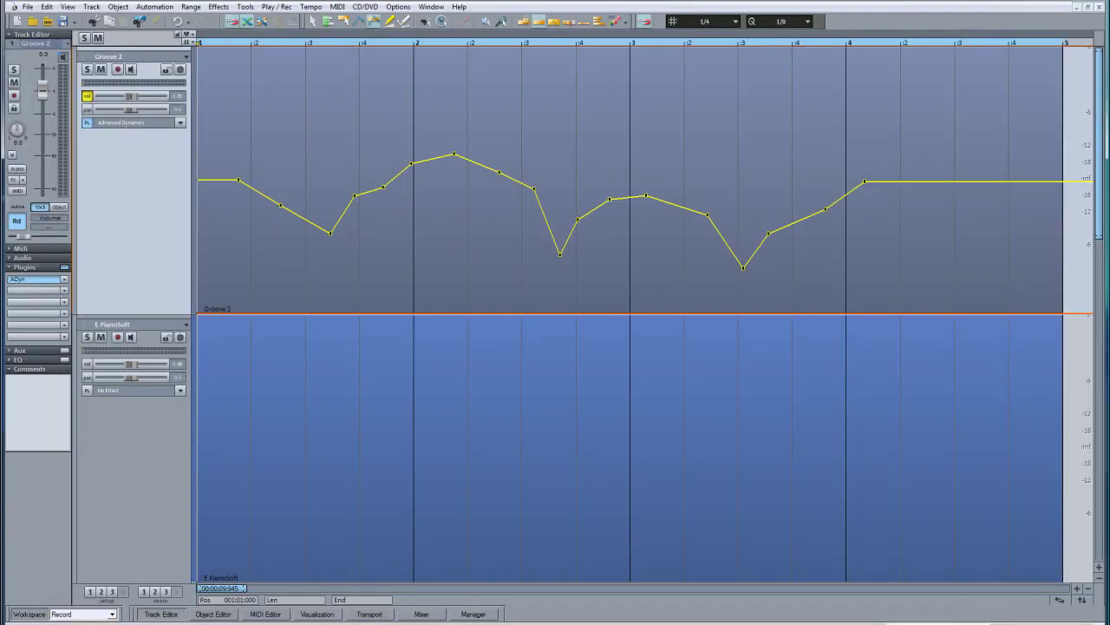
- Enable Use snap for automation curve points in the general program settings
{"action": "key", "text": "y"}
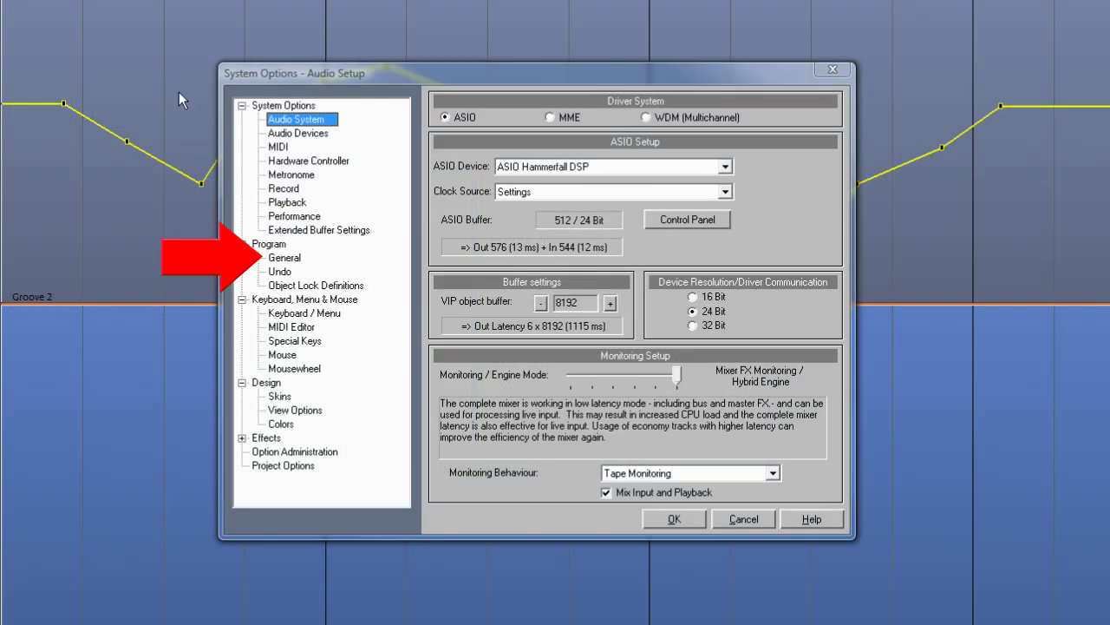
{"action": "left_click", "coordinate": [272, 259]}
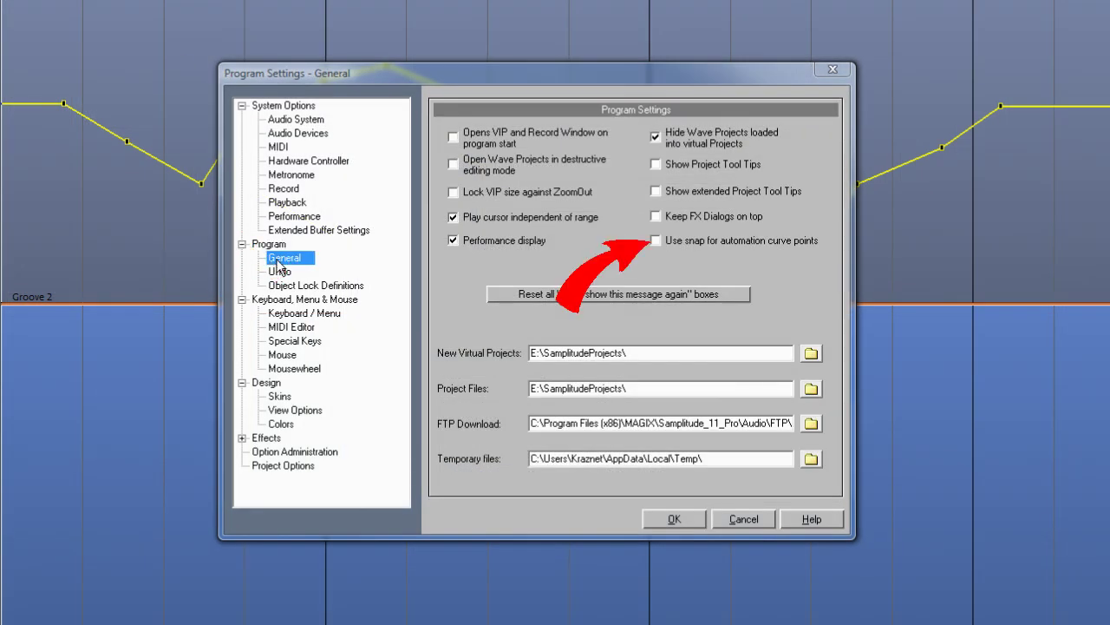
{"action": "left_click", "coordinate": [655, 240]}
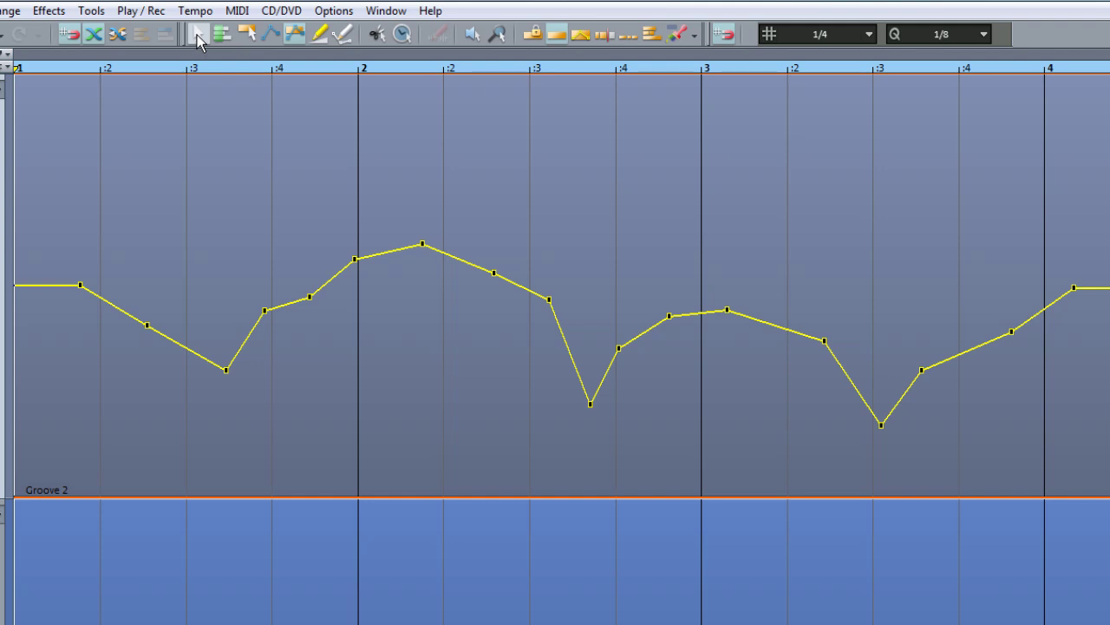
- In object and curve mode, snap the peak volume point to beat 2:2 and the following two points to beat 2:3
{"action": "left_click", "coordinate": [296, 39]}
{"action": "left_click_drag", "start_coordinate": [422, 241], "coordinate": [443, 240]}
{"action": "left_click", "coordinate": [496, 274]}
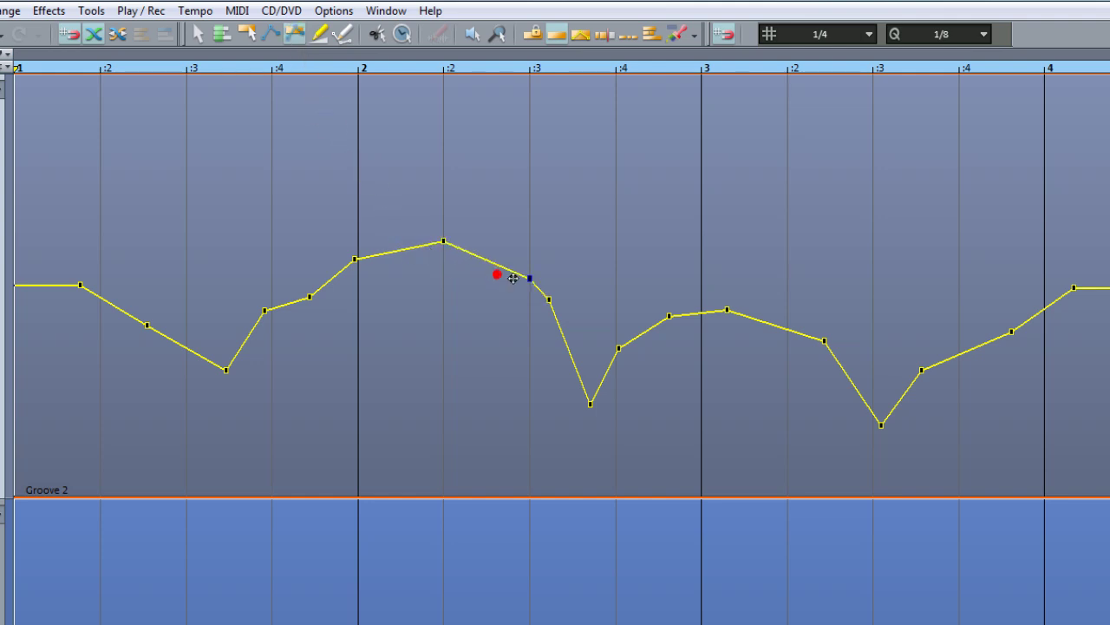
{"action": "left_click", "coordinate": [546, 305]}
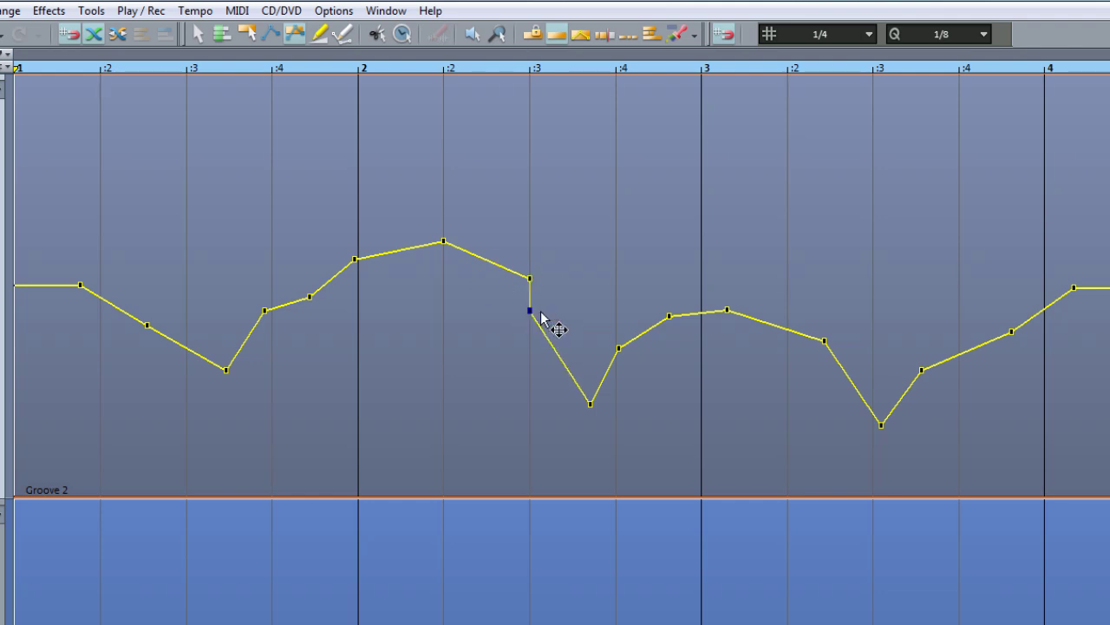
- Snap the dip point to beat 2:4, the point before bar 3 to bar 3, and the point after 3:2 to beat 3:3
{"action": "left_click_drag", "start_coordinate": [598, 403], "coordinate": [629, 407]}
{"action": "left_click_drag", "start_coordinate": [668, 317], "coordinate": [683, 322]}
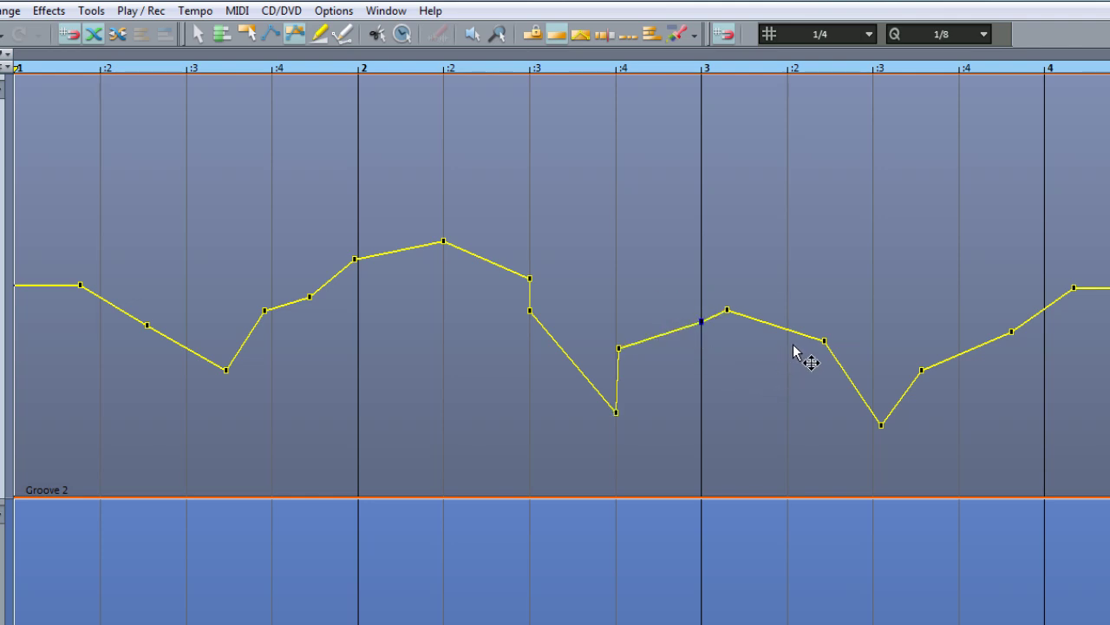
{"action": "left_click", "coordinate": [824, 341]}
{"action": "left_click_drag", "start_coordinate": [824, 340], "coordinate": [859, 346]}
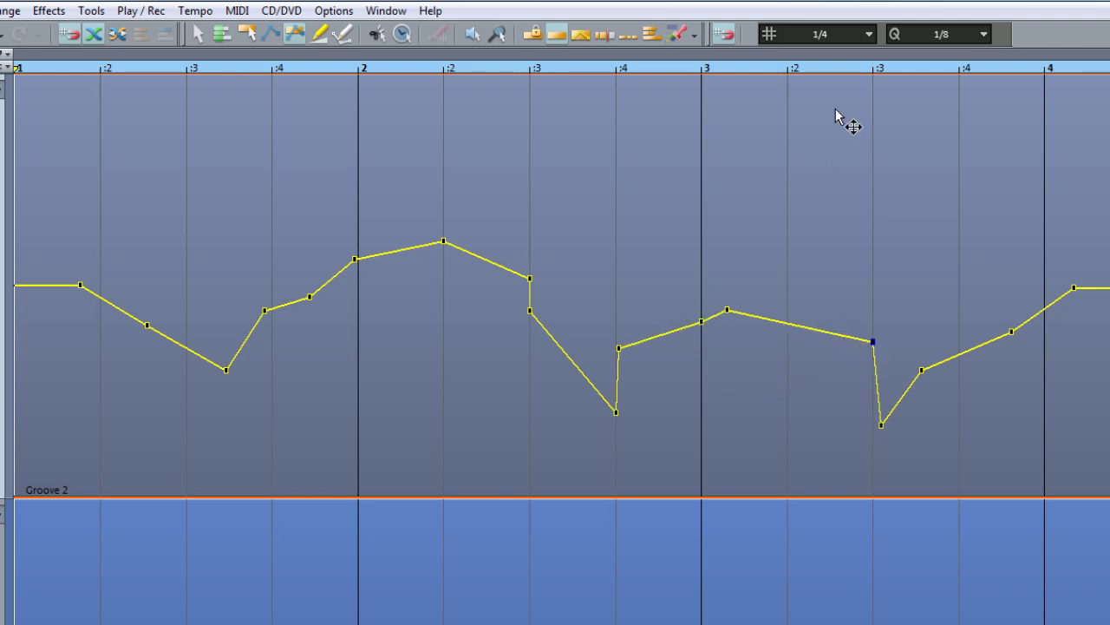
- Set the grid to Snap to Quantization and move the volume points between bar 3 and beat 3:4 onto the 1/8 grid
{"action": "left_click", "coordinate": [865, 35]}
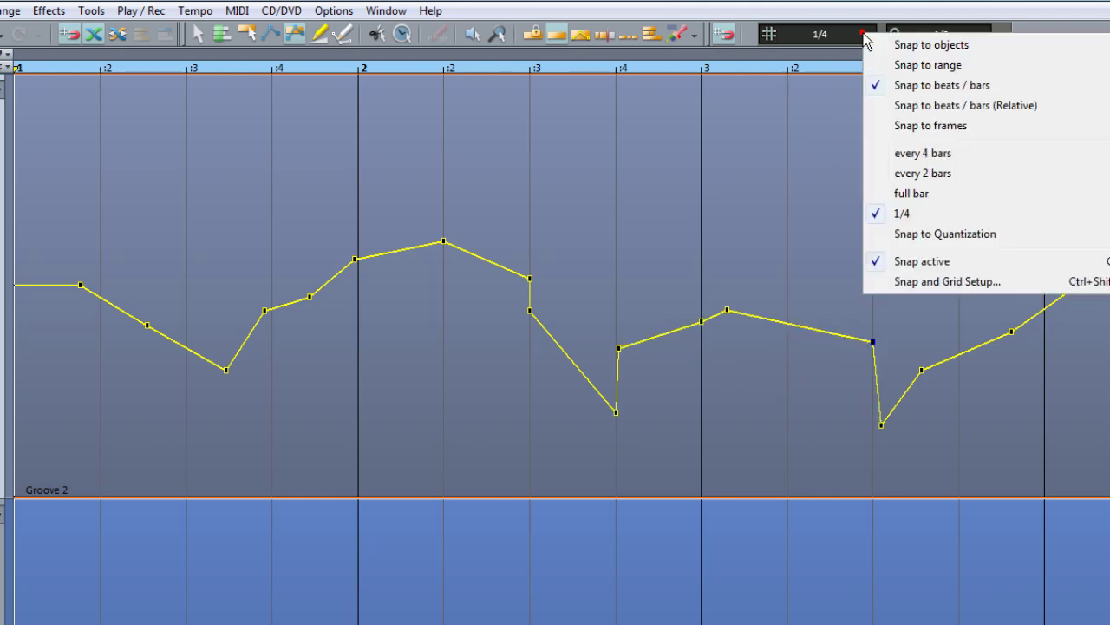
{"action": "left_click", "coordinate": [902, 234]}
{"action": "left_click_drag", "start_coordinate": [870, 345], "coordinate": [866, 345]}
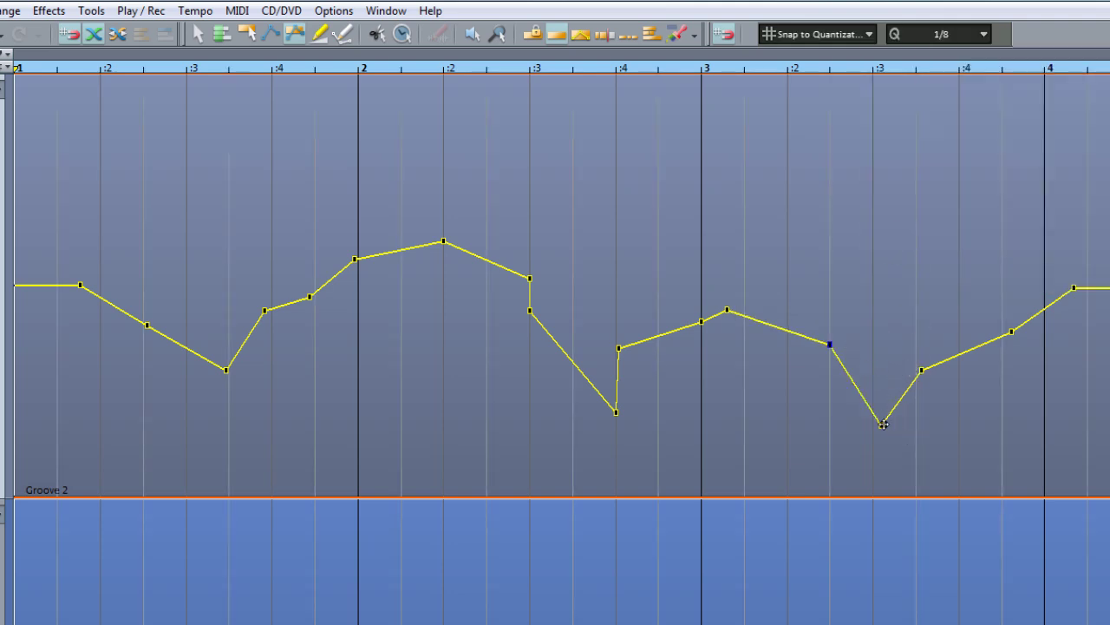
{"action": "left_click_drag", "start_coordinate": [883, 424], "coordinate": [879, 422]}
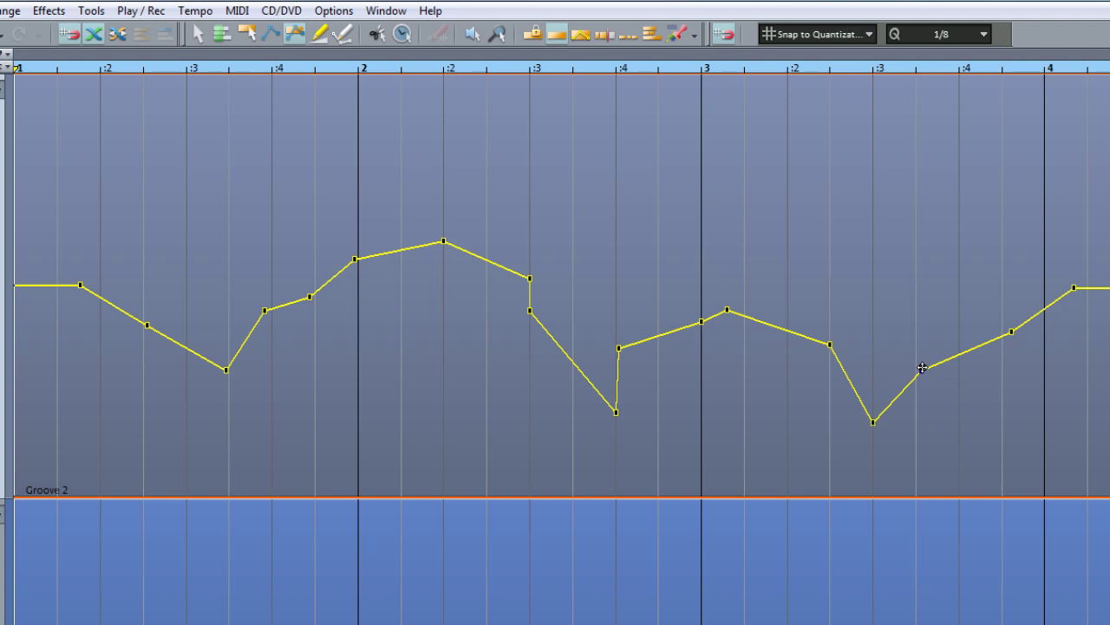
{"action": "left_click_drag", "start_coordinate": [922, 367], "coordinate": [916, 368]}
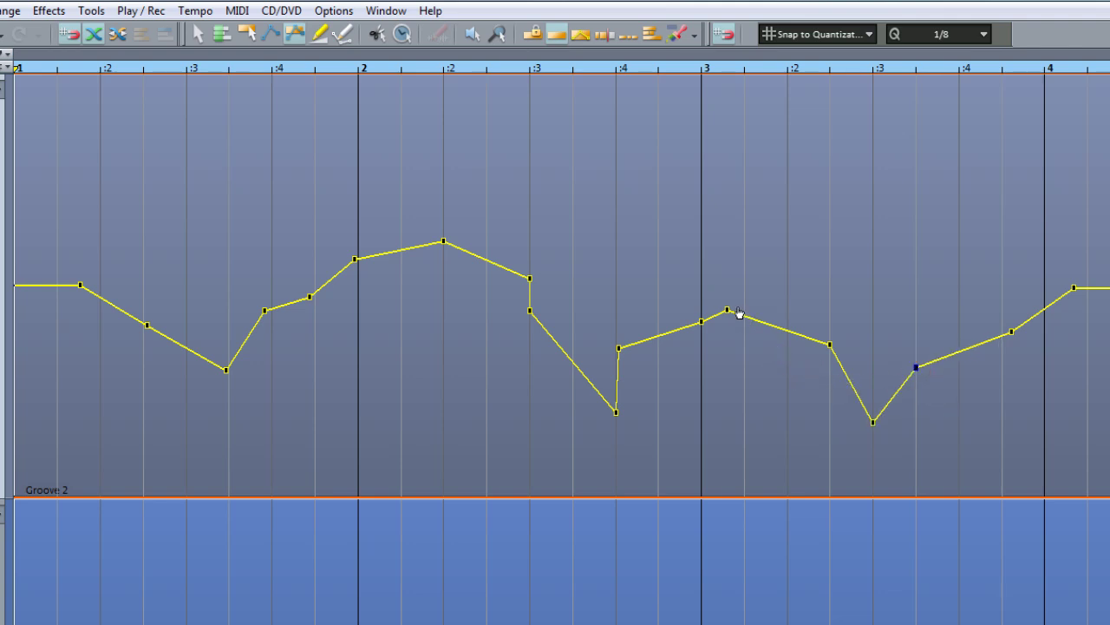
{"action": "left_click_drag", "start_coordinate": [729, 311], "coordinate": [762, 352]}
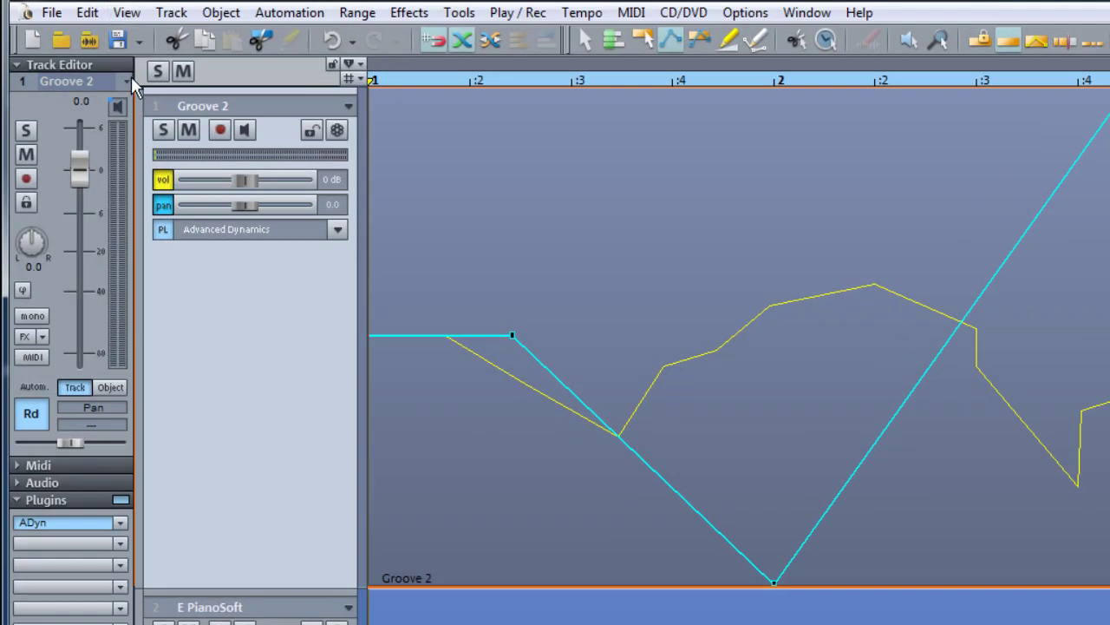
- Make Volume the selected automation curve on the Groove 2 track and copy that curve
{"action": "left_click", "coordinate": [162, 182]}
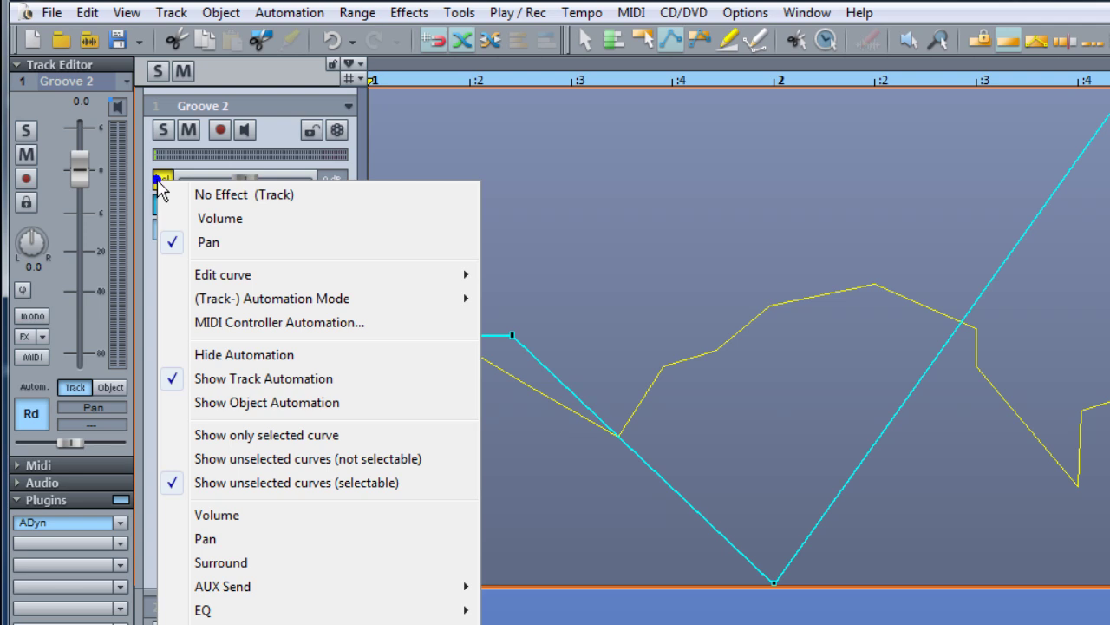
{"action": "left_click", "coordinate": [217, 219]}
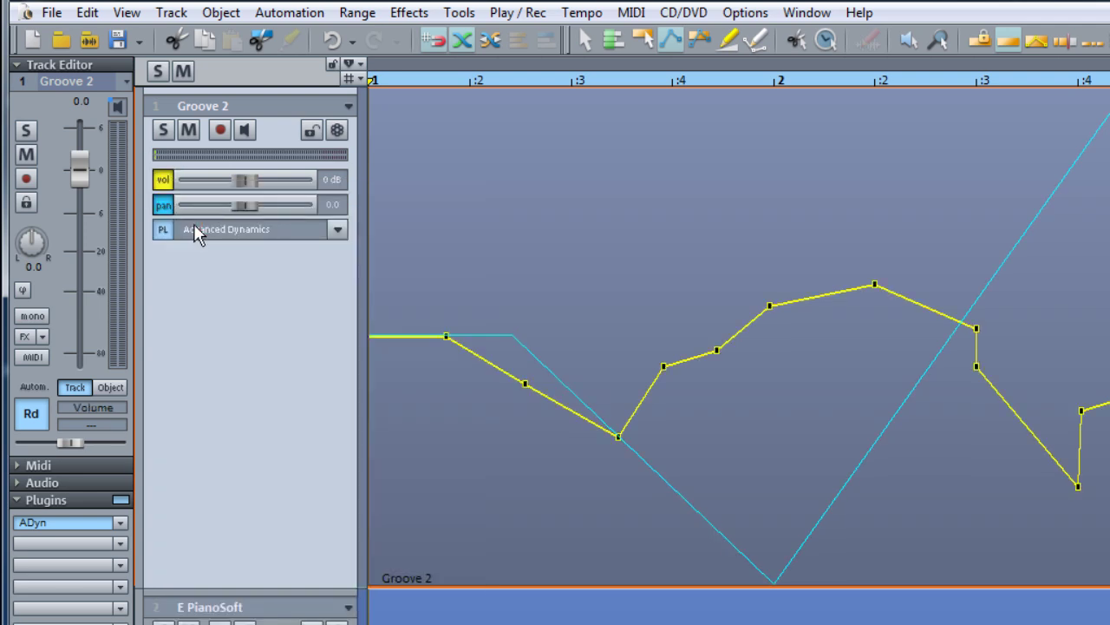
{"action": "left_click", "coordinate": [161, 181]}
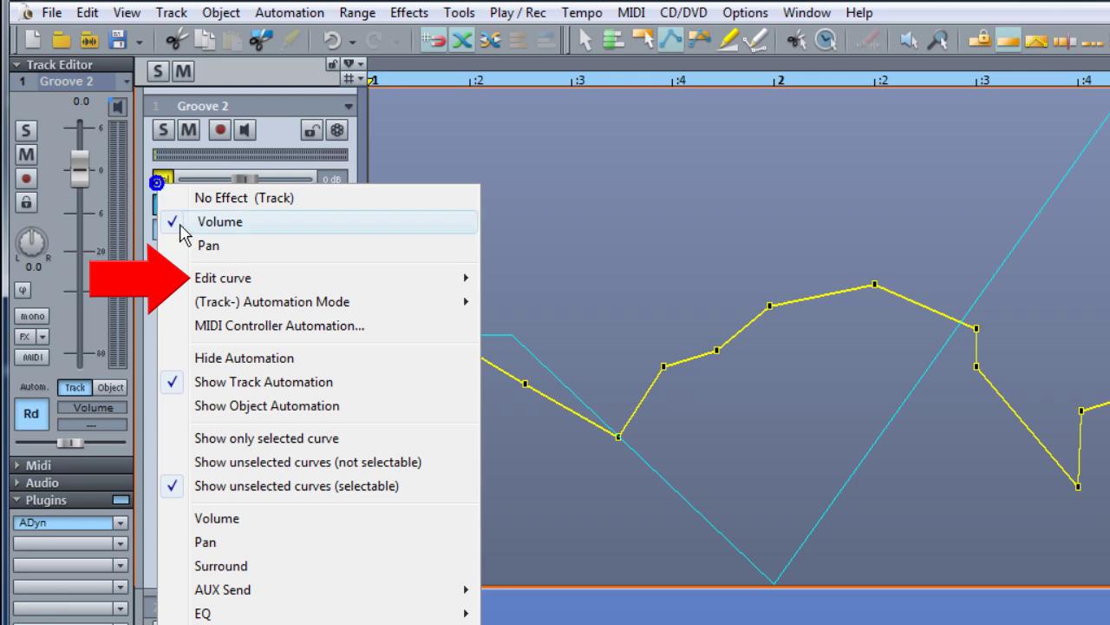
{"action": "mouse_move", "coordinate": [269, 279]}
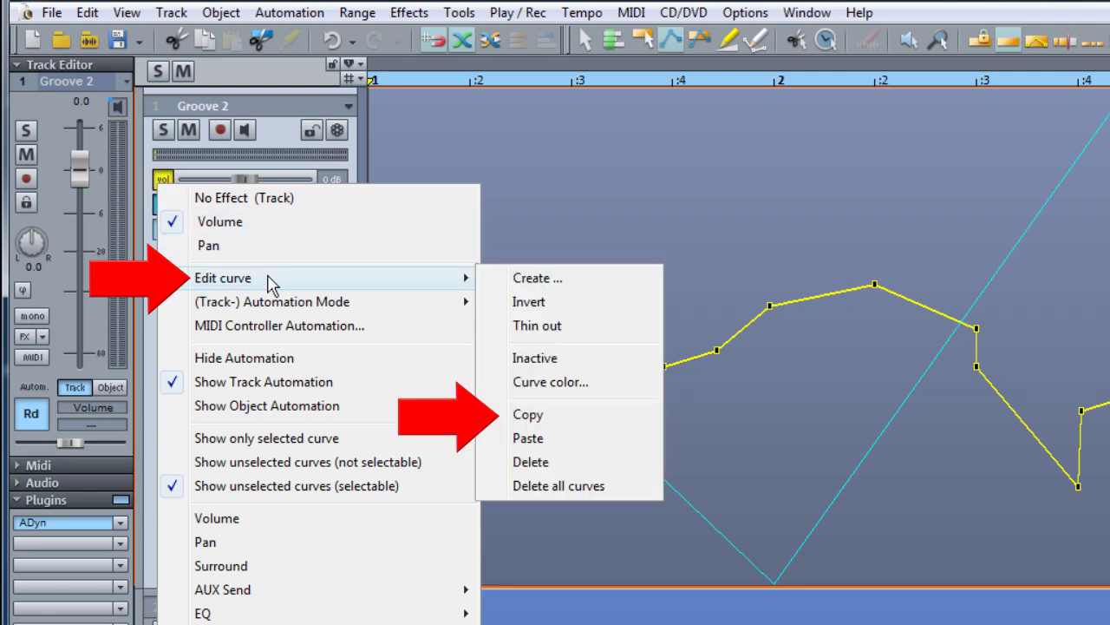
{"action": "left_click", "coordinate": [550, 424]}
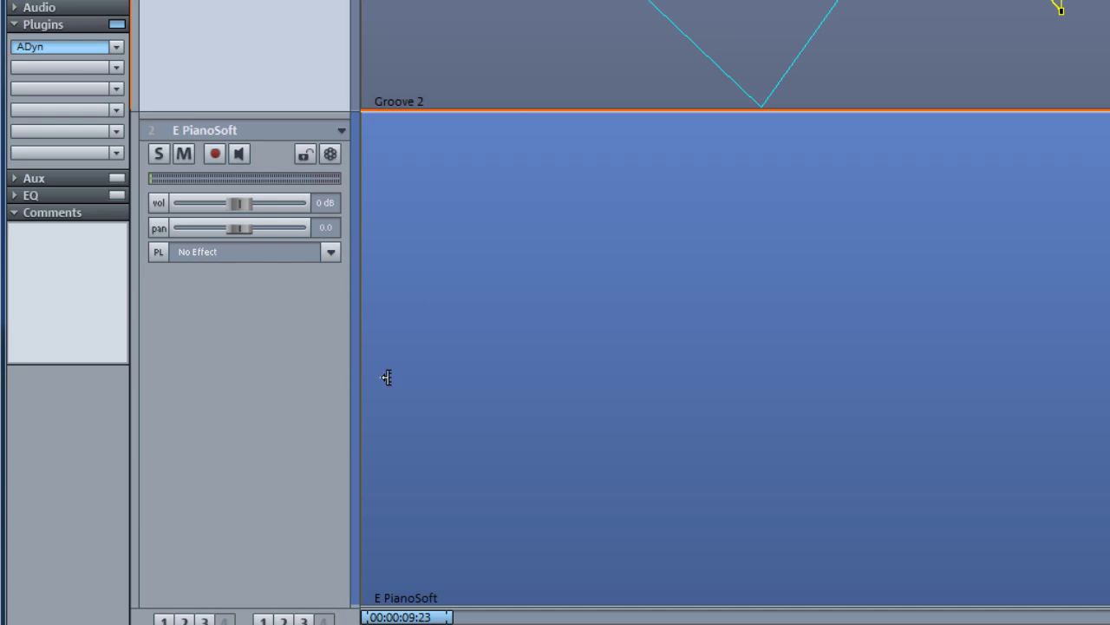
- Activate volume automation on the E PianoSoft track and paste the copied curve onto it
{"action": "left_click", "coordinate": [290, 387]}
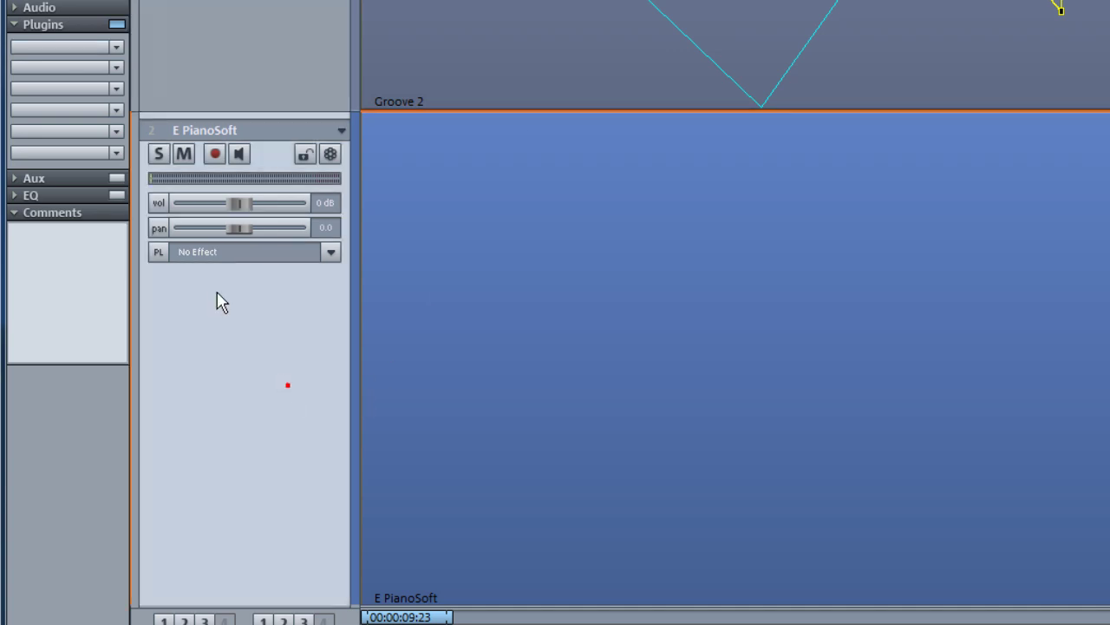
{"action": "left_click", "coordinate": [153, 204]}
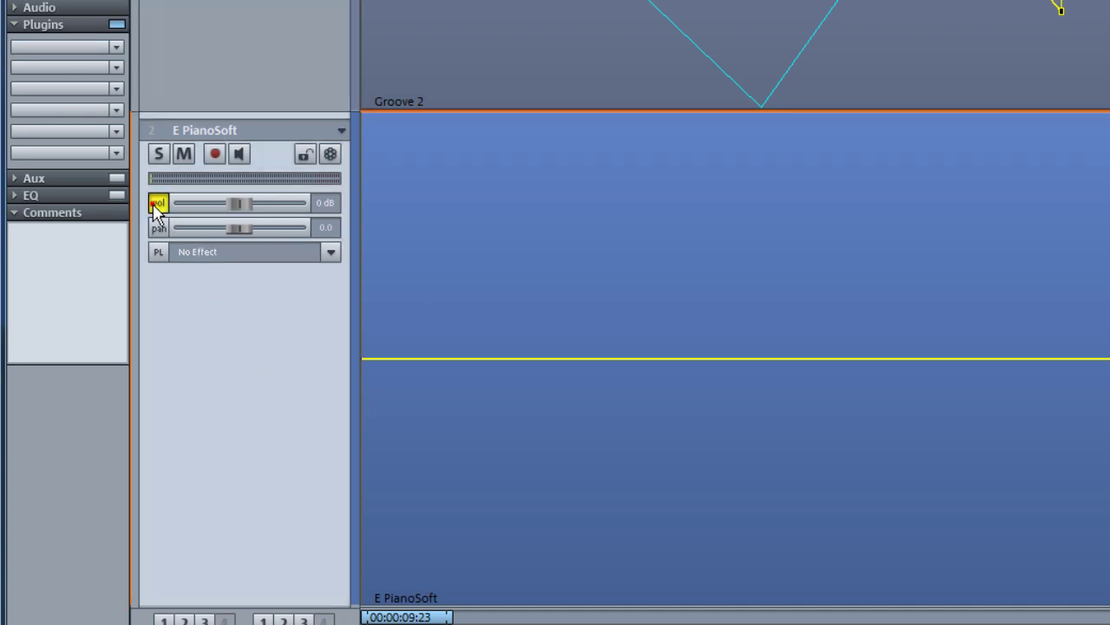
{"action": "right_click", "coordinate": [155, 206]}
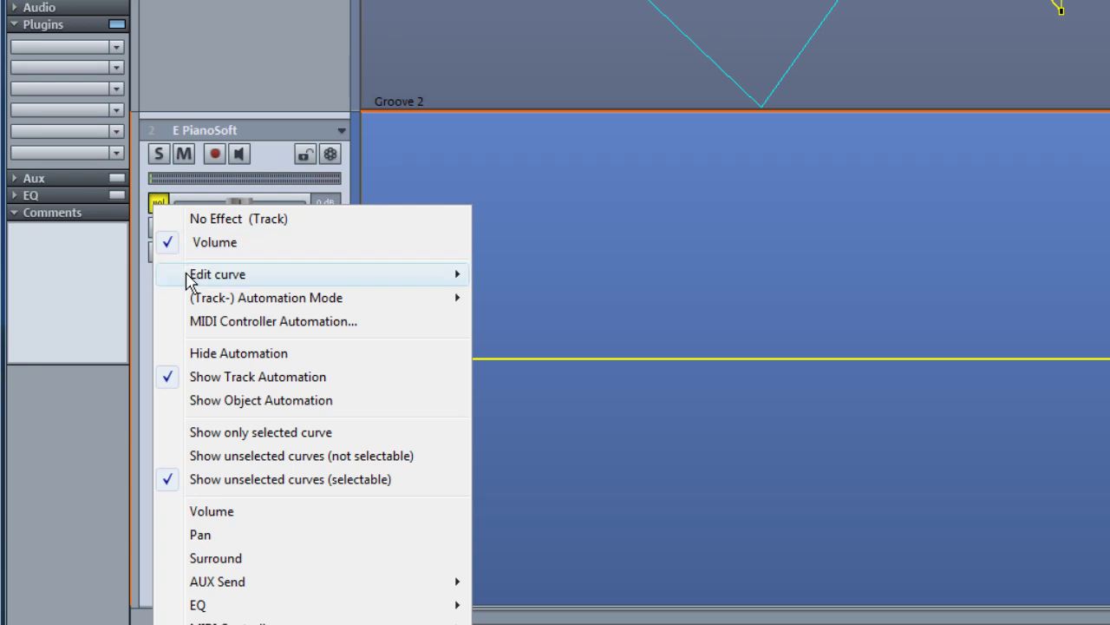
{"action": "mouse_move", "coordinate": [188, 276]}
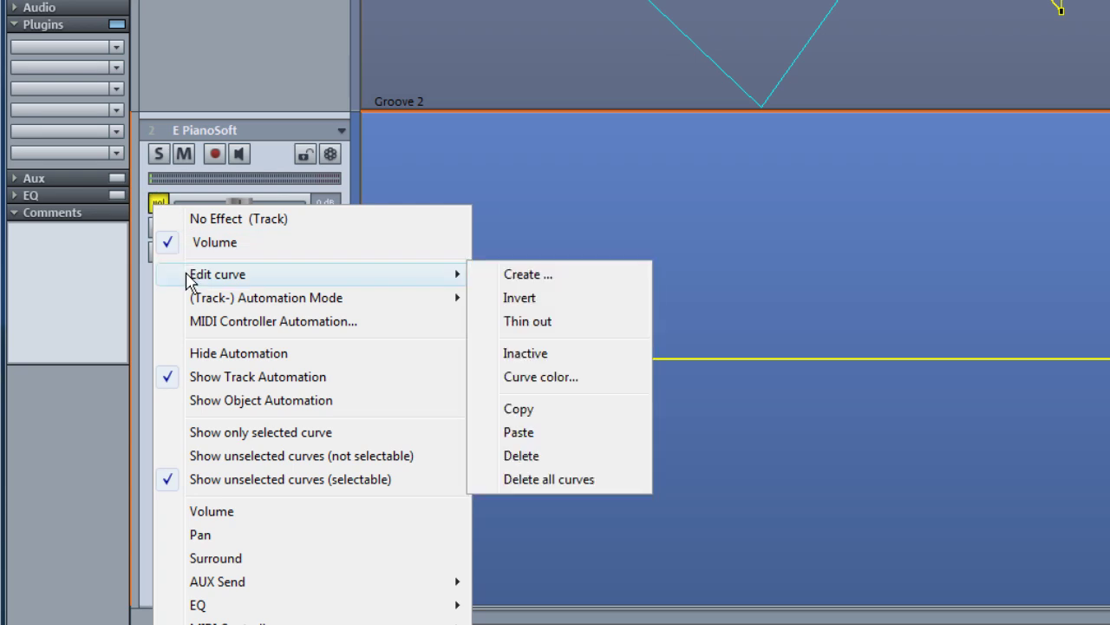
{"action": "left_click", "coordinate": [538, 433]}
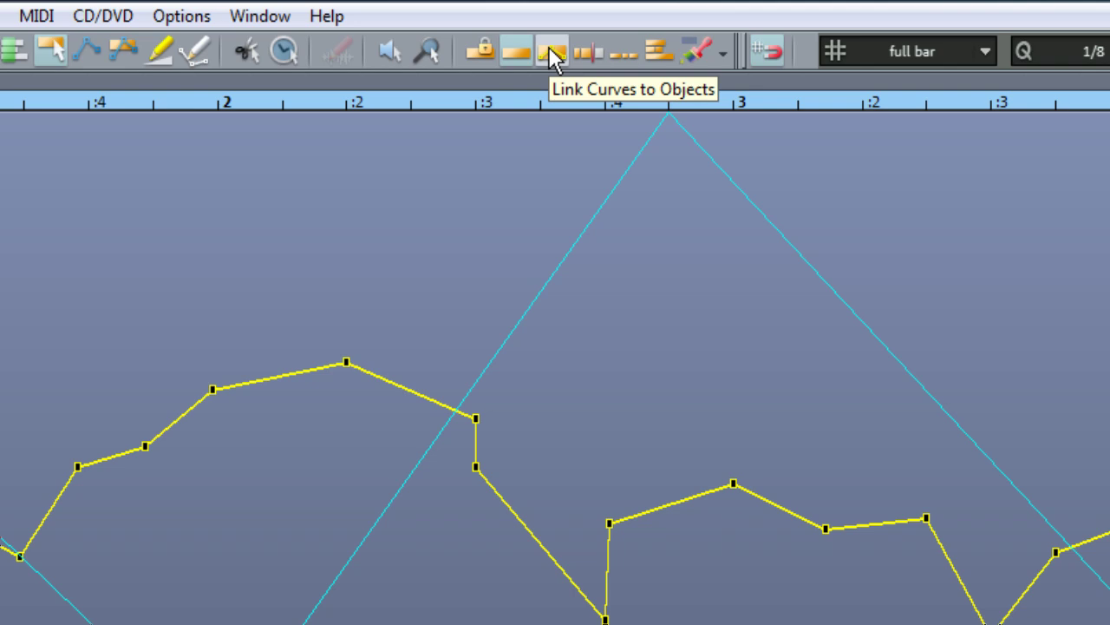
- Enable Link Curves to Objects, then select all objects on both tracks and move them with their curves towards the end of the timeline
{"action": "left_click", "coordinate": [550, 53]}
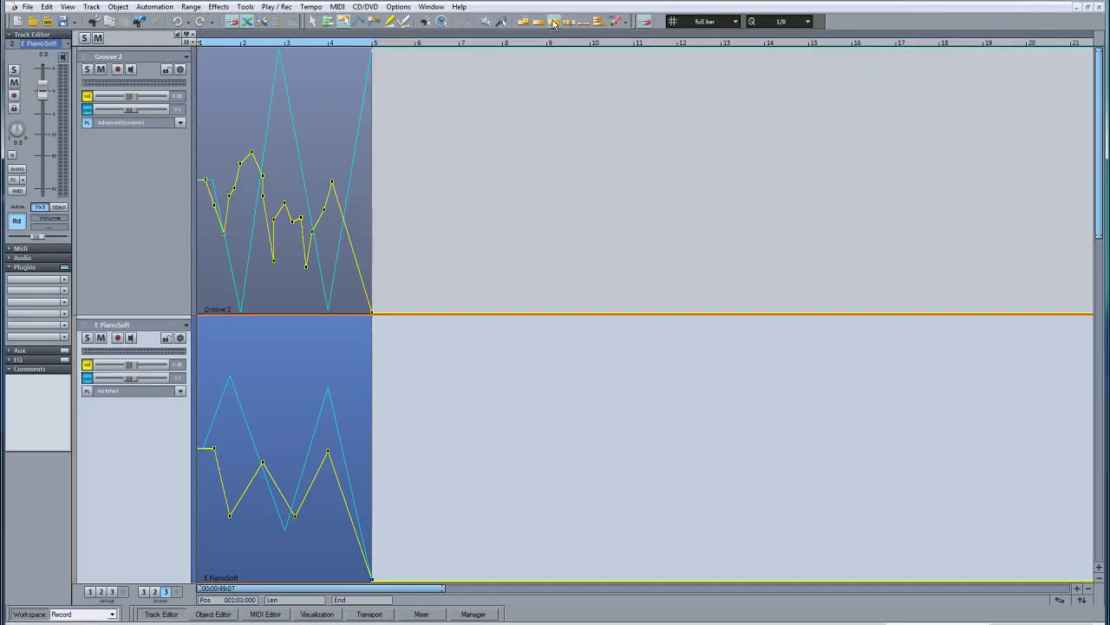
{"action": "key", "text": "ctrl+a"}
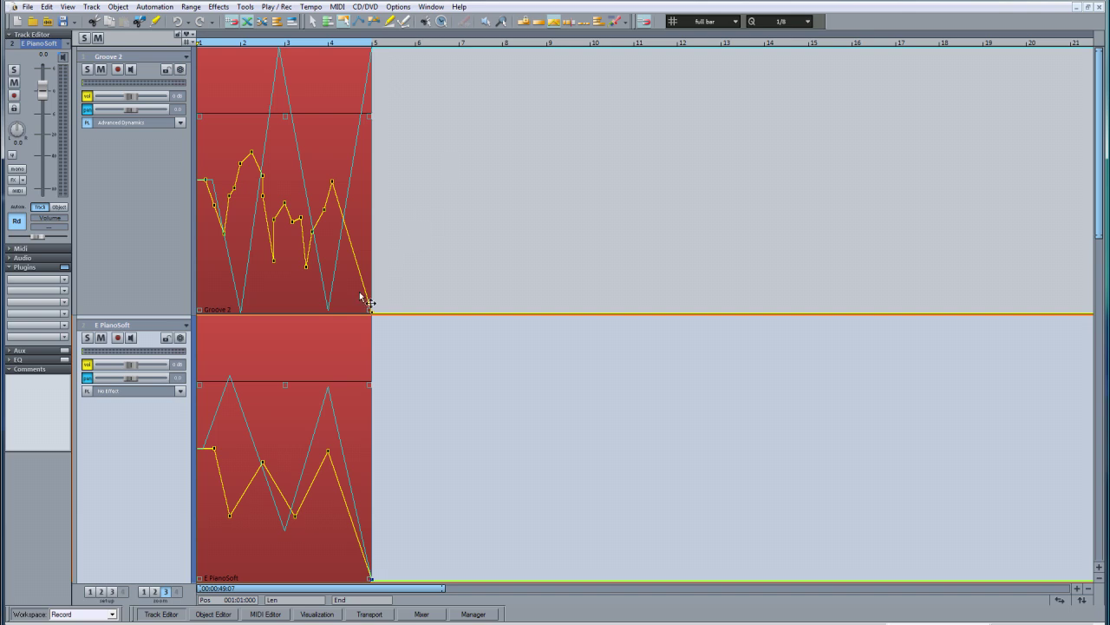
{"action": "left_click_drag", "start_coordinate": [339, 300], "coordinate": [951, 297]}
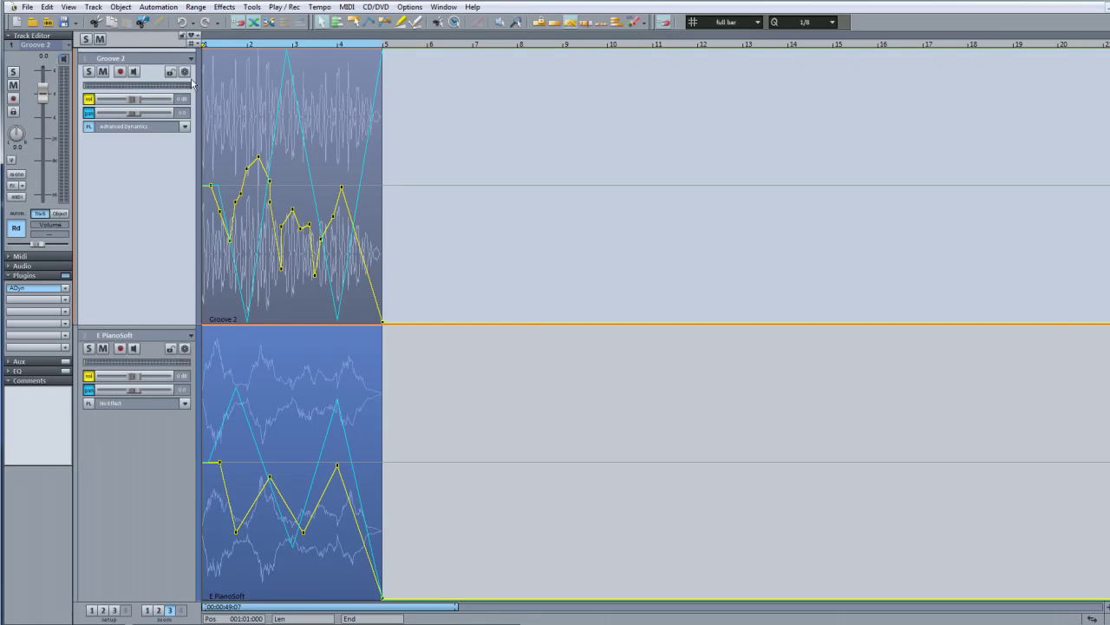
- Select the range from bar 1 to bar 5 across Groove 2 and E PianoSoft and copy it
{"action": "left_click_drag", "start_coordinate": [207, 61], "coordinate": [397, 404]}
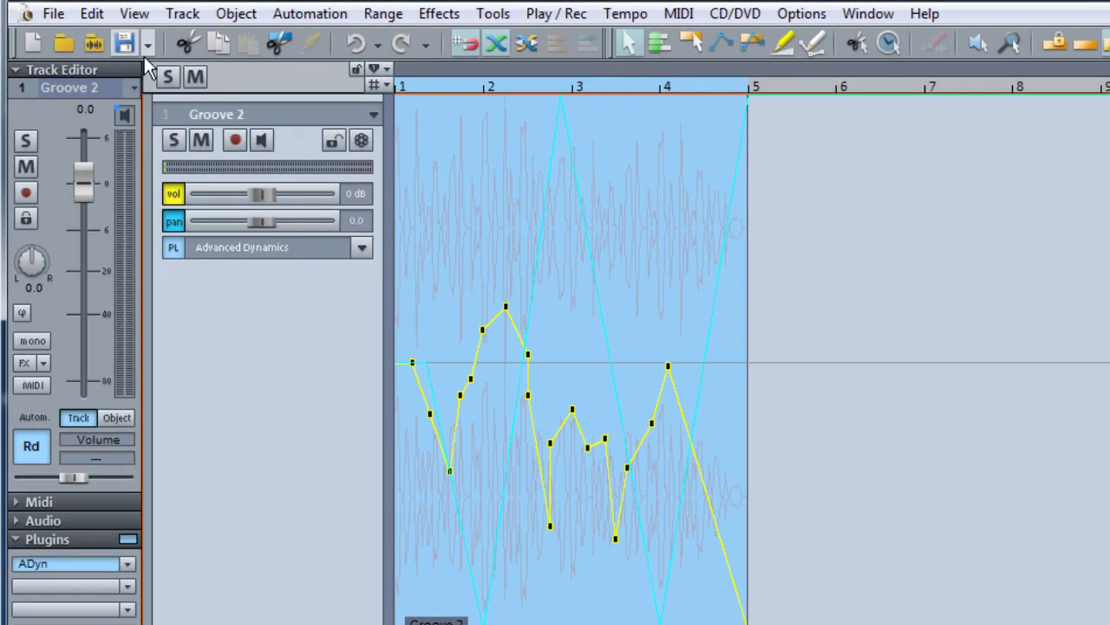
{"action": "left_click", "coordinate": [90, 15]}
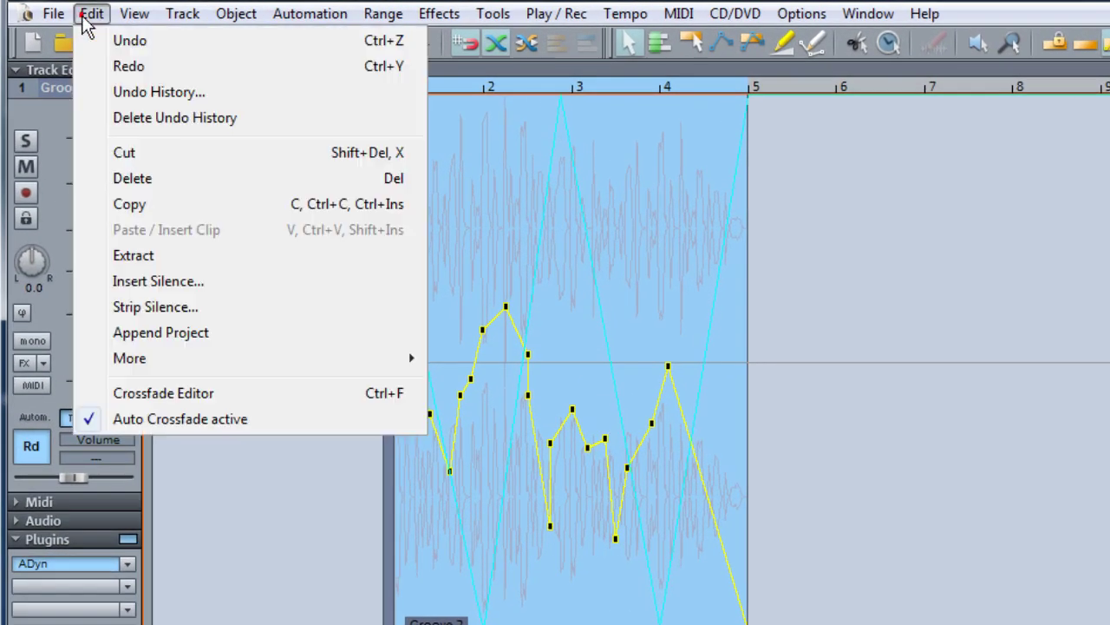
{"action": "left_click", "coordinate": [141, 203]}
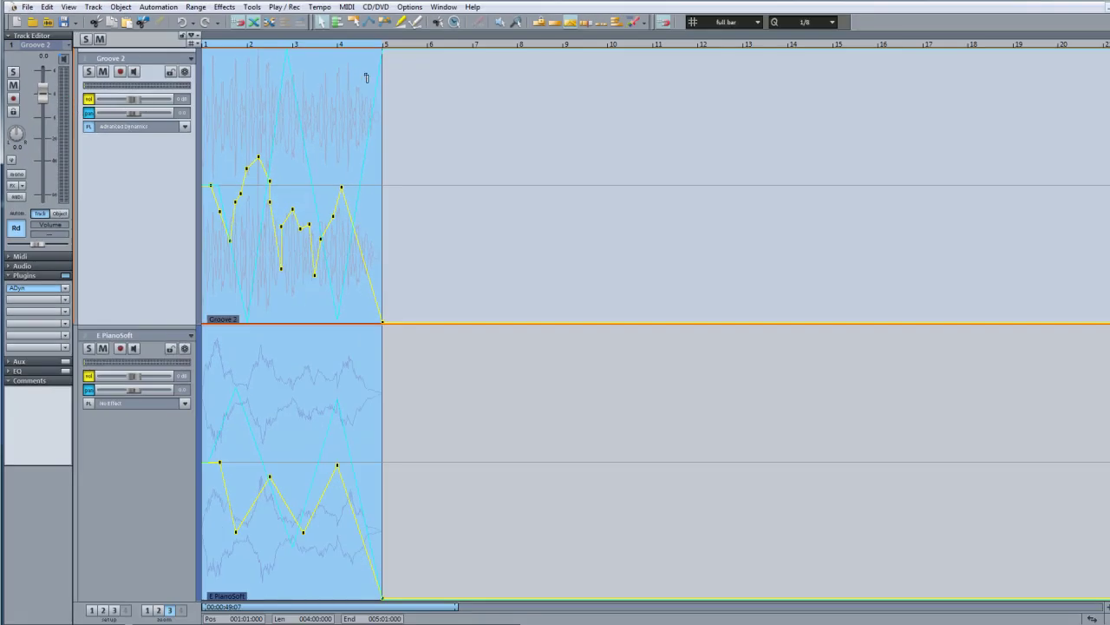
- Paste the copied four-bar section with its automation at bars 5, 9, 13 and 17
{"action": "left_click", "coordinate": [384, 90]}
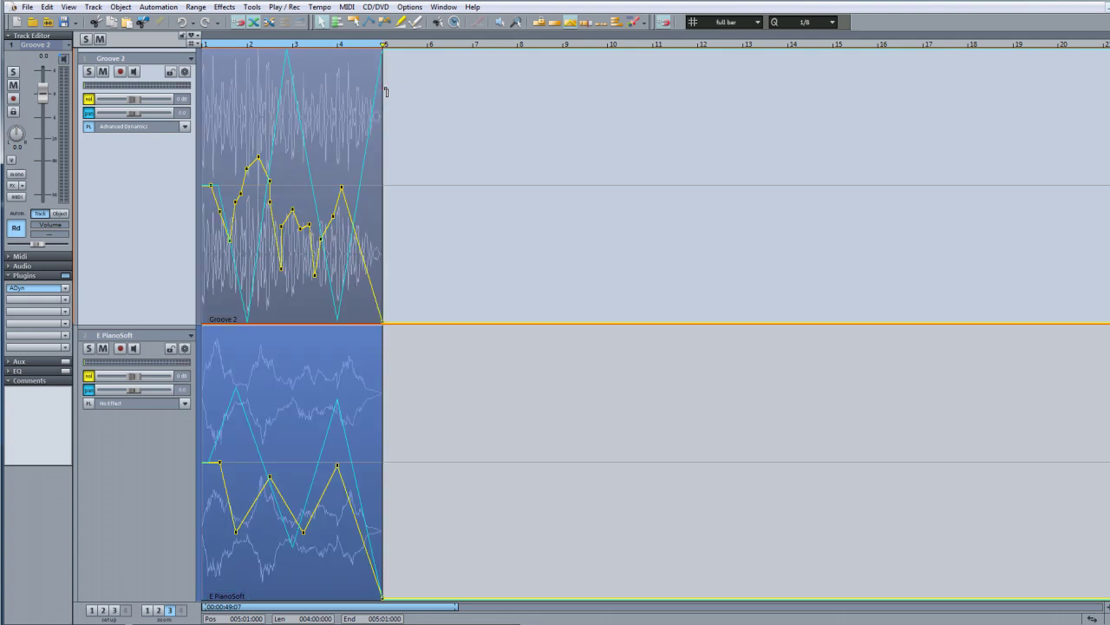
{"action": "key", "text": "ctrl+v"}
{"action": "left_click", "coordinate": [563, 79]}
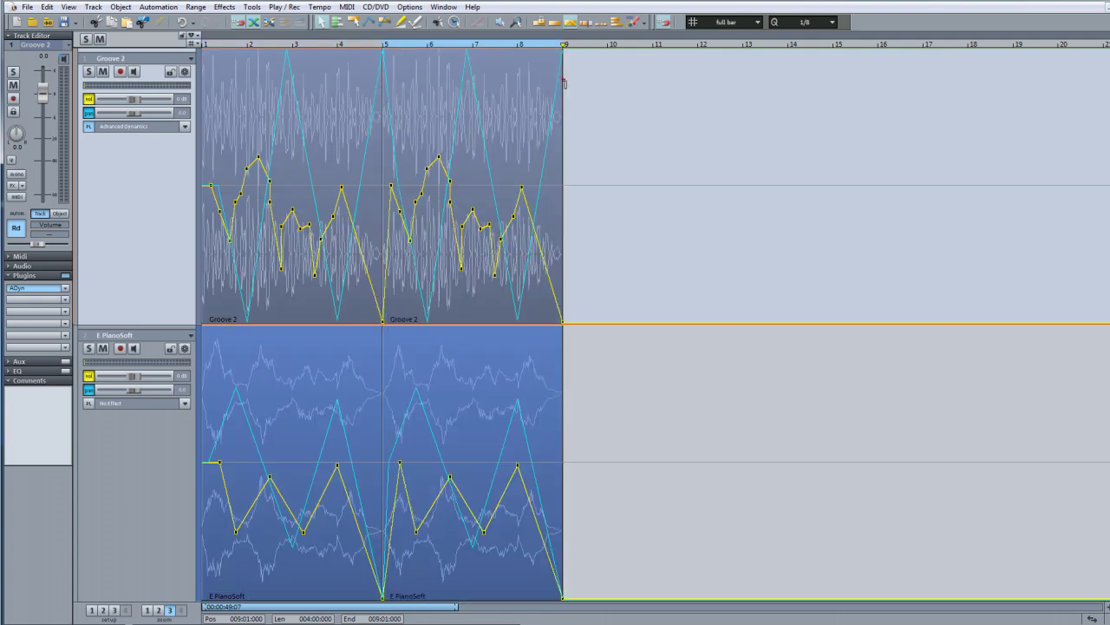
{"action": "key", "text": "ctrl+v"}
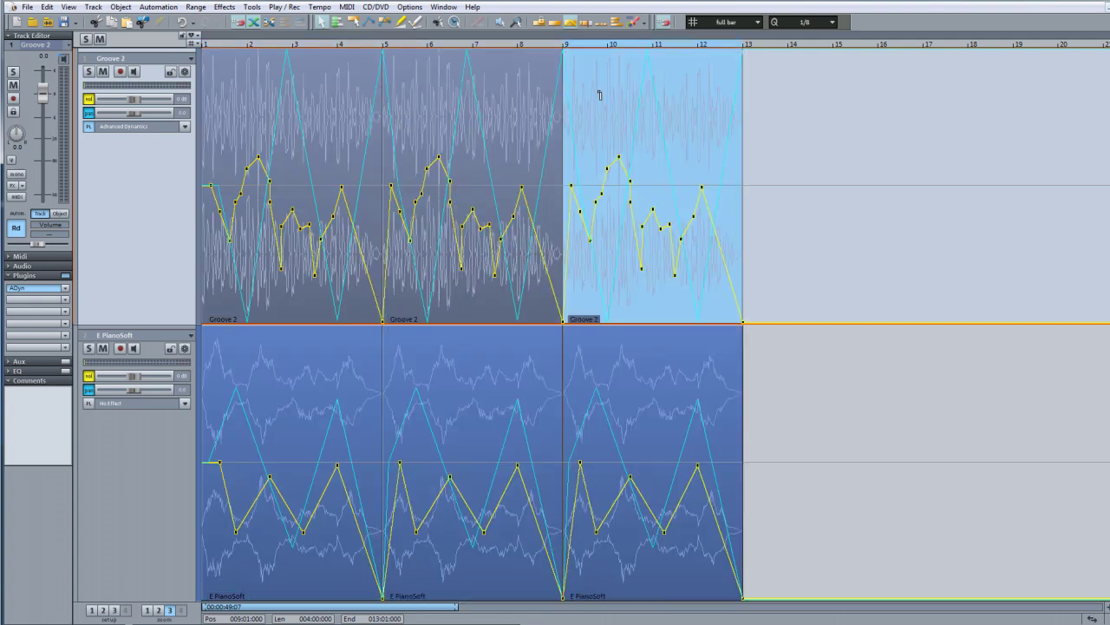
{"action": "left_click", "coordinate": [745, 99]}
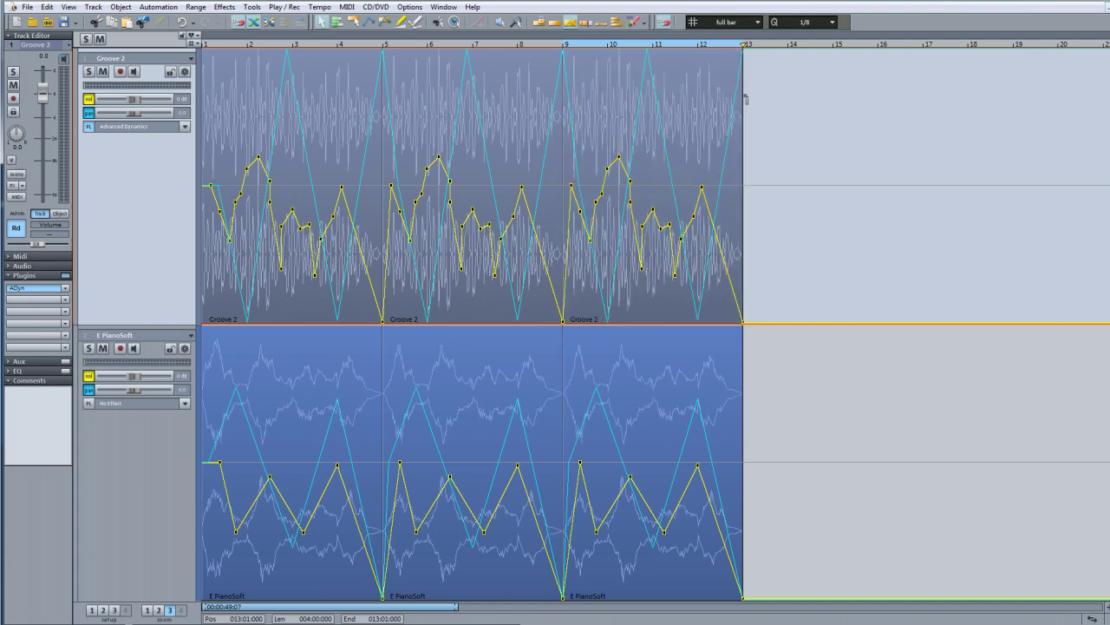
{"action": "key", "text": "ctrl+v"}
{"action": "left_click", "coordinate": [923, 97]}
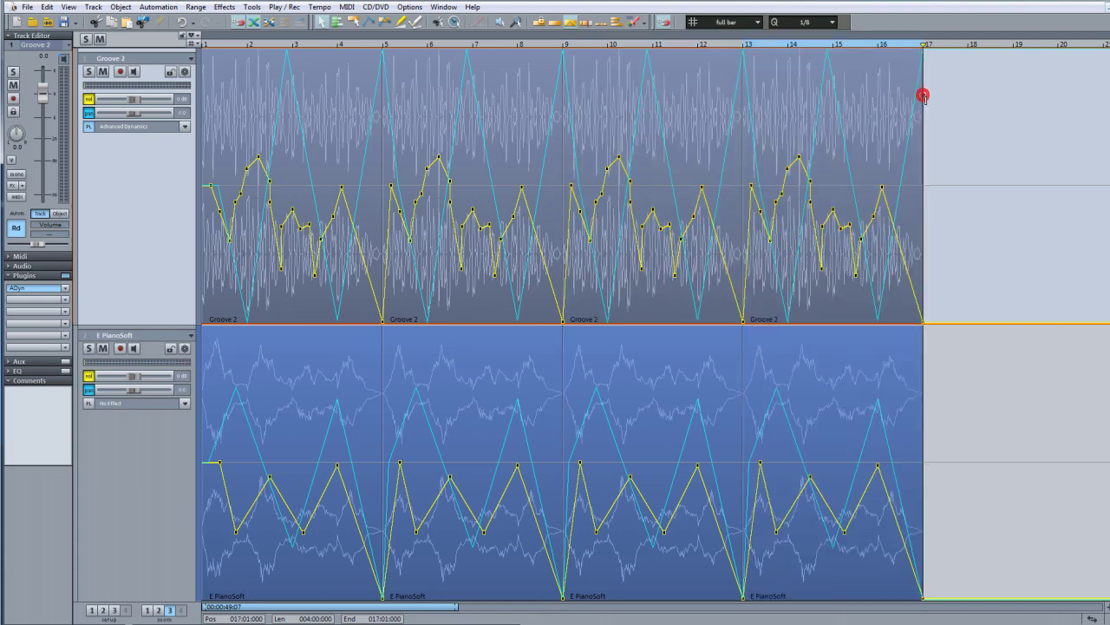
{"action": "key", "text": "ctrl+v"}
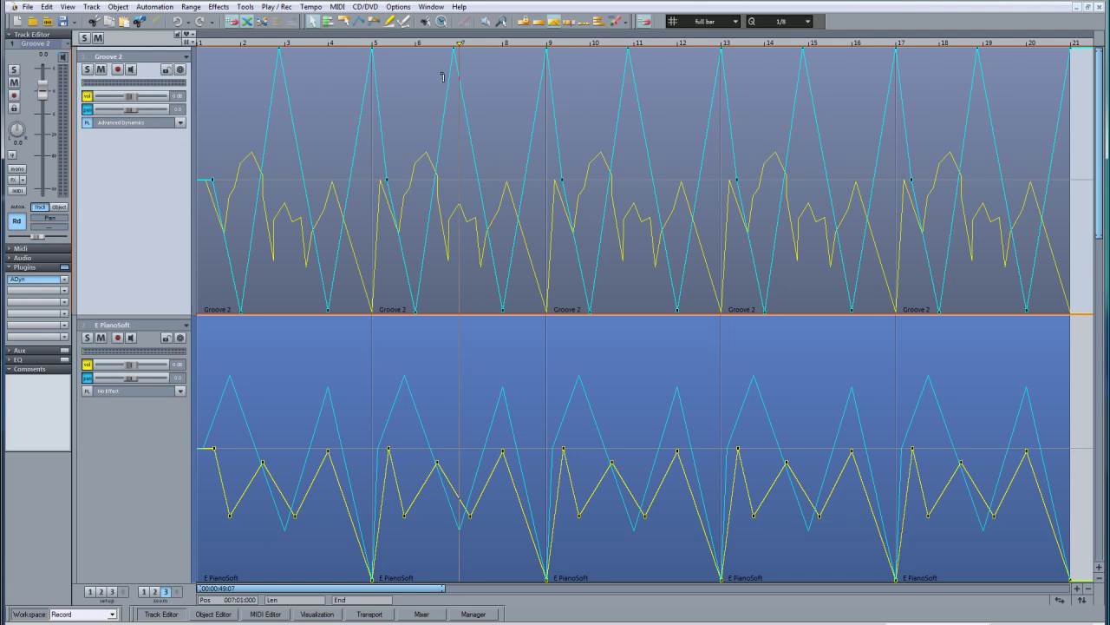
- Delete the contents of Groove 2 between bars 7 and 13, including the curve points, and undo the deletion
{"action": "left_click_drag", "start_coordinate": [458, 92], "coordinate": [717, 130]}
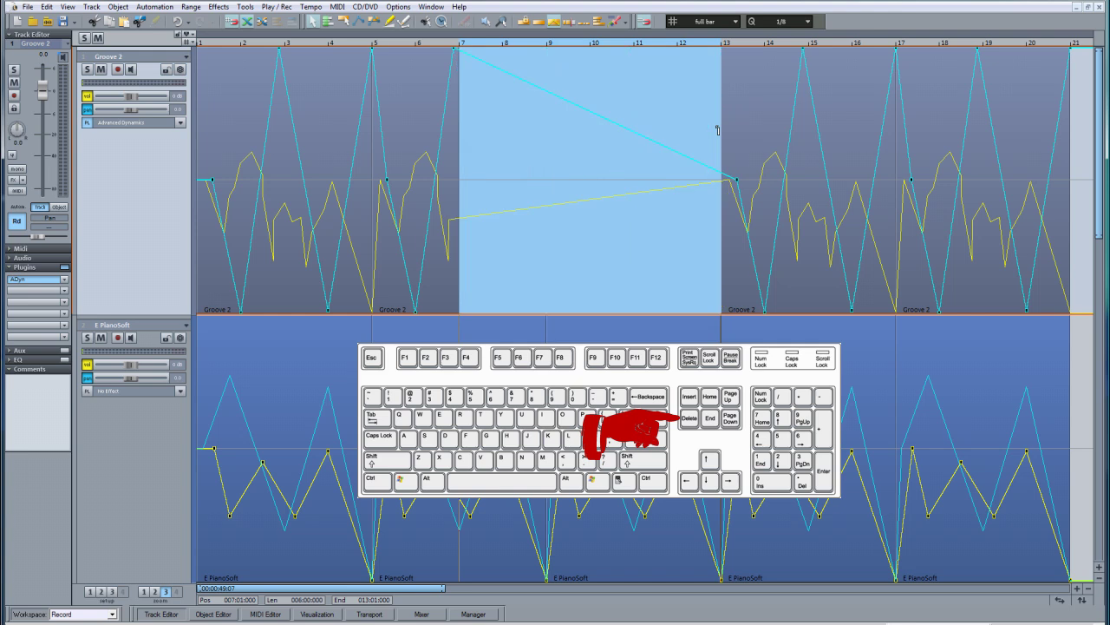
{"action": "key", "text": "ctrl+z"}
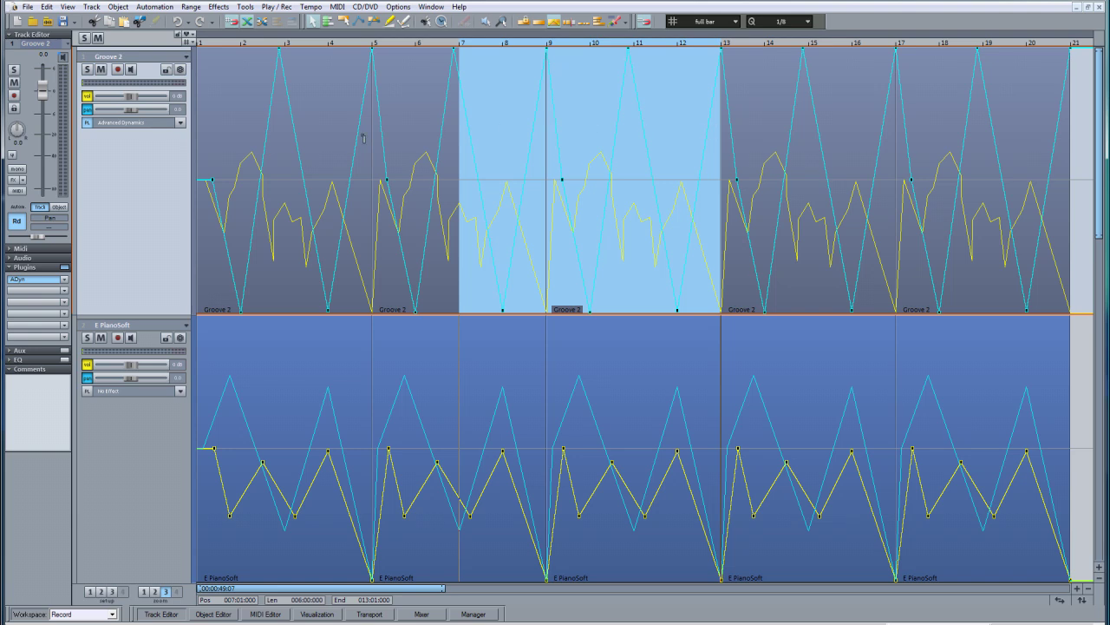
- Select bars 5 to 13 on Groove 2 and delete the panorama points within that range only
{"action": "left_click_drag", "start_coordinate": [363, 137], "coordinate": [719, 137]}
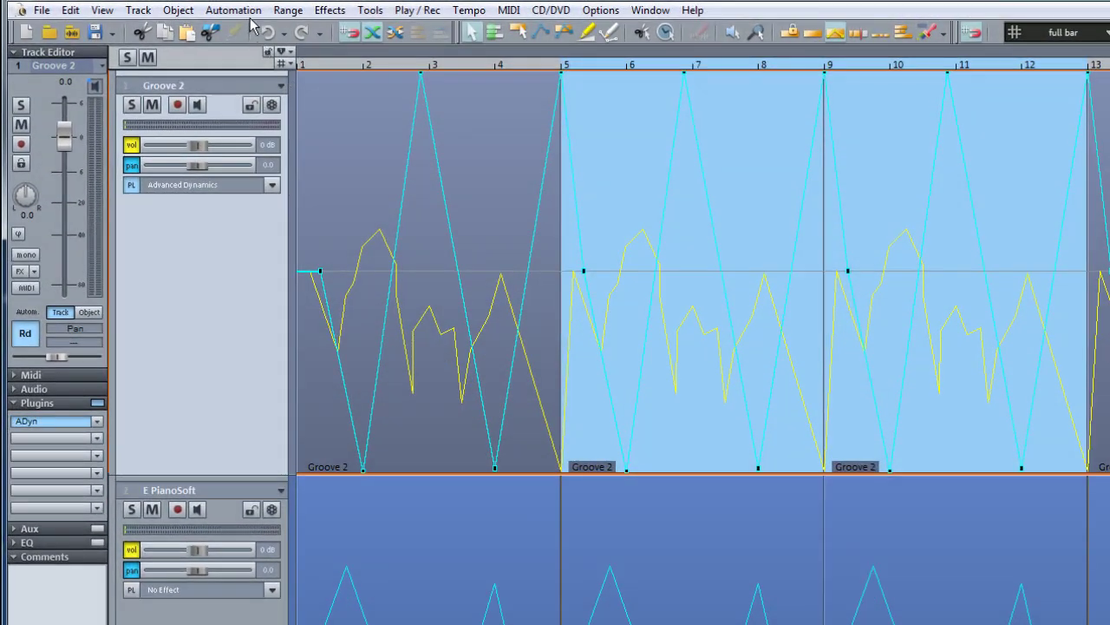
{"action": "left_click", "coordinate": [242, 16]}
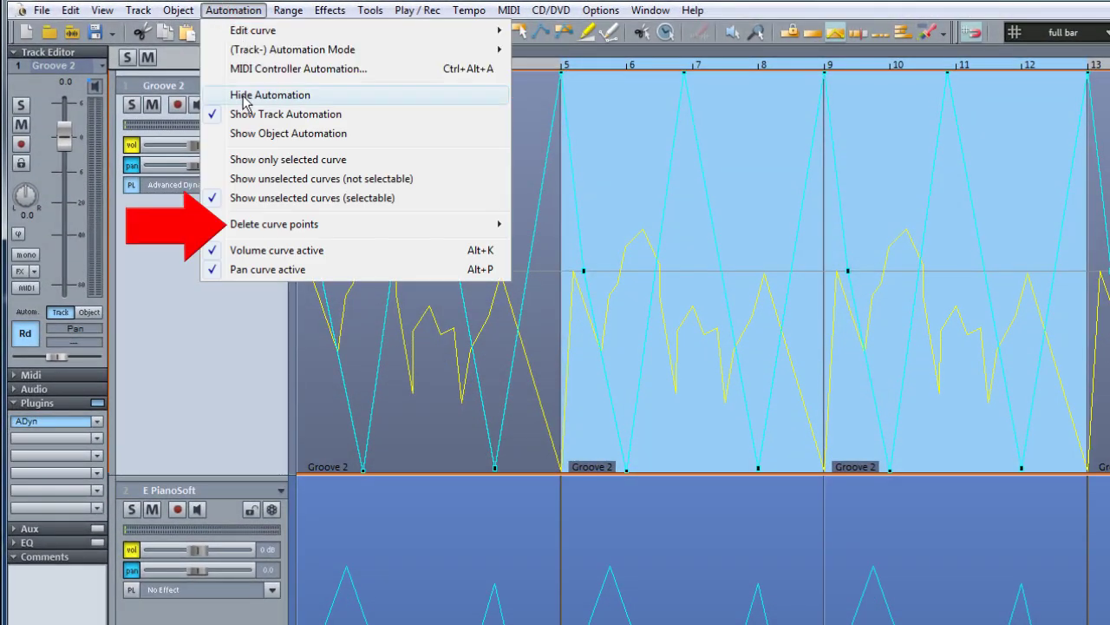
{"action": "mouse_move", "coordinate": [273, 227]}
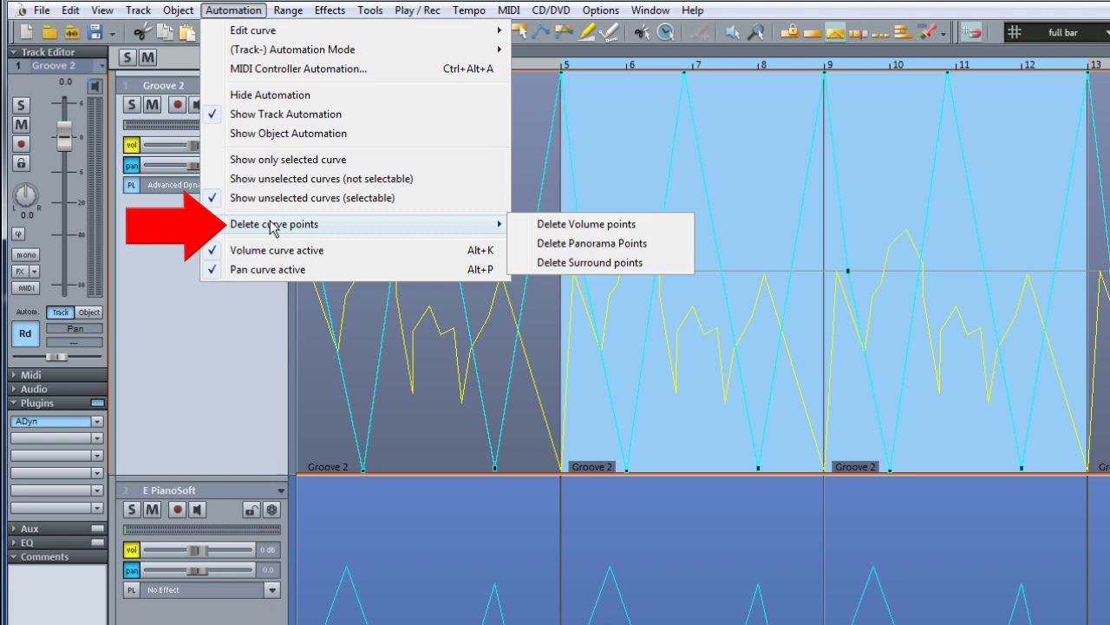
{"action": "left_click", "coordinate": [575, 243]}
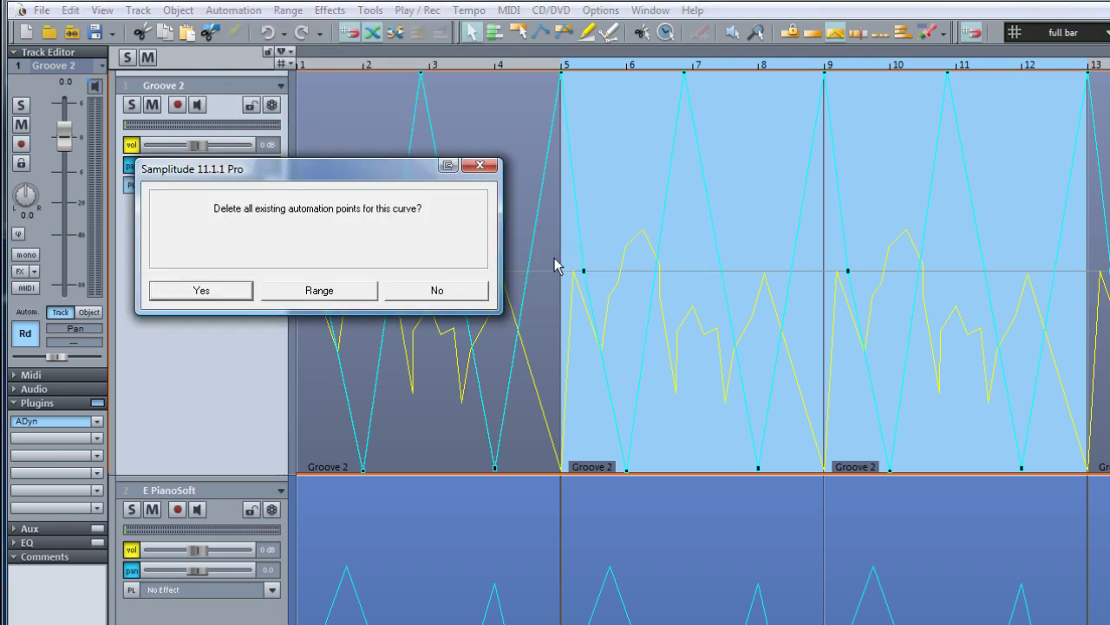
{"action": "left_click", "coordinate": [351, 291]}
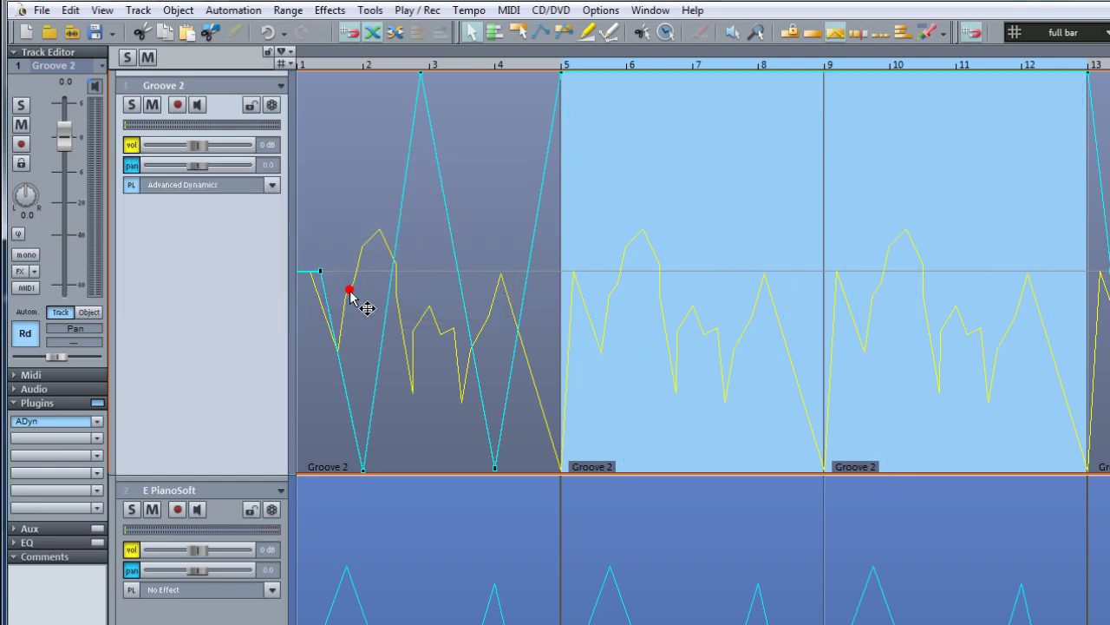
{"action": "left_click", "coordinate": [535, 249]}
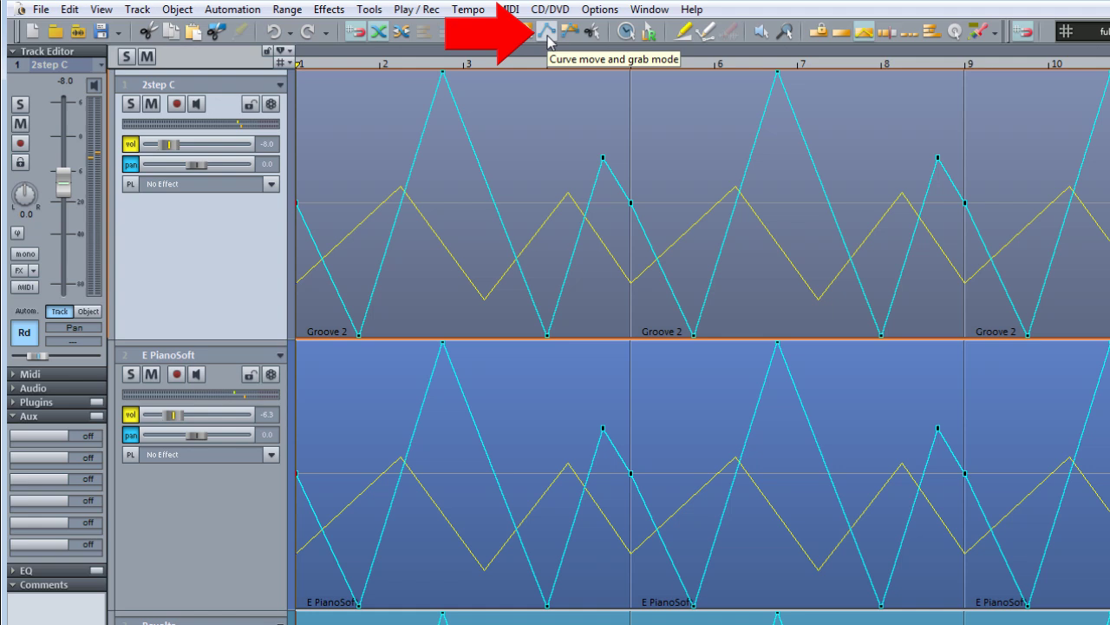
- Activate Curve move and grab mode and make Volume the selected curve on the 2step C, E PianoSoft and Revolta tracks
{"action": "left_click", "coordinate": [547, 33]}
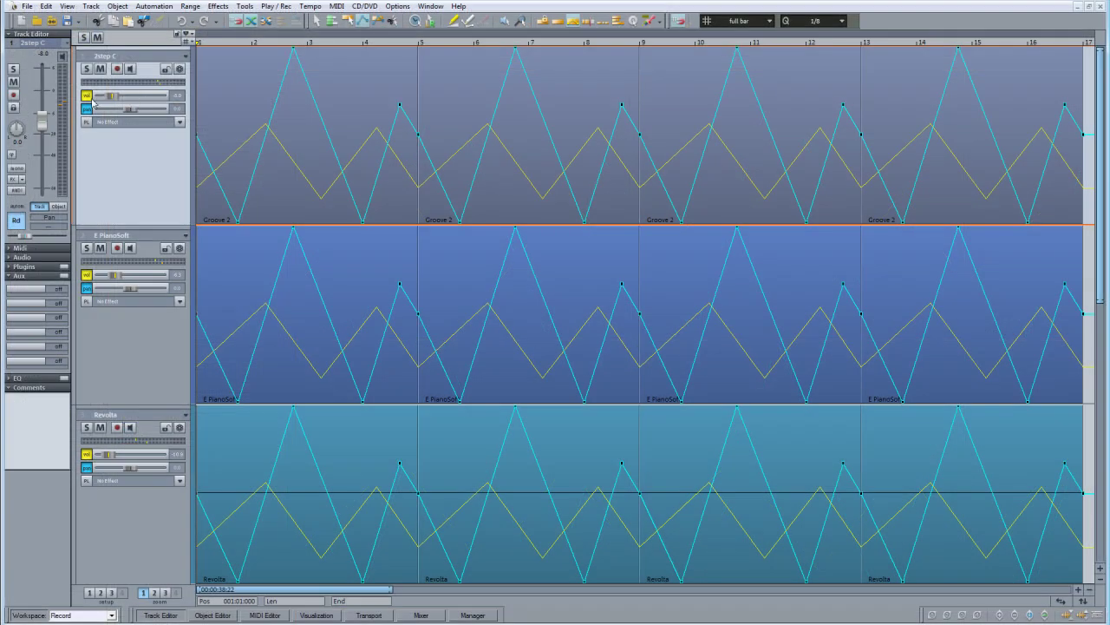
{"action": "right_click", "coordinate": [84, 99]}
{"action": "left_click", "coordinate": [105, 117]}
{"action": "right_click", "coordinate": [87, 274]}
{"action": "left_click", "coordinate": [111, 293]}
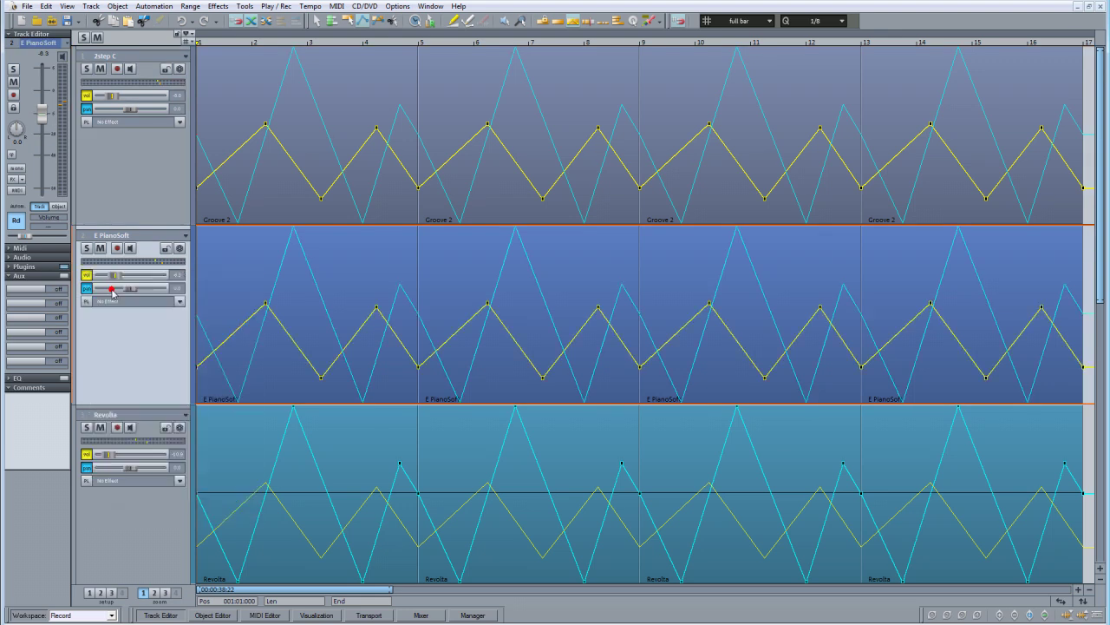
{"action": "right_click", "coordinate": [87, 454]}
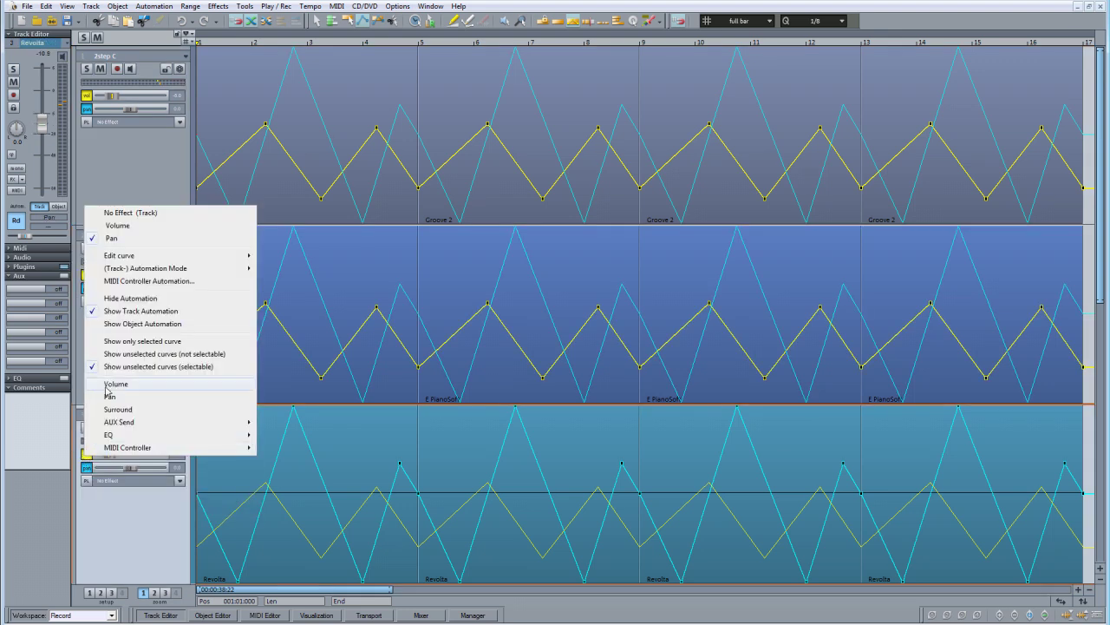
{"action": "left_click", "coordinate": [120, 225]}
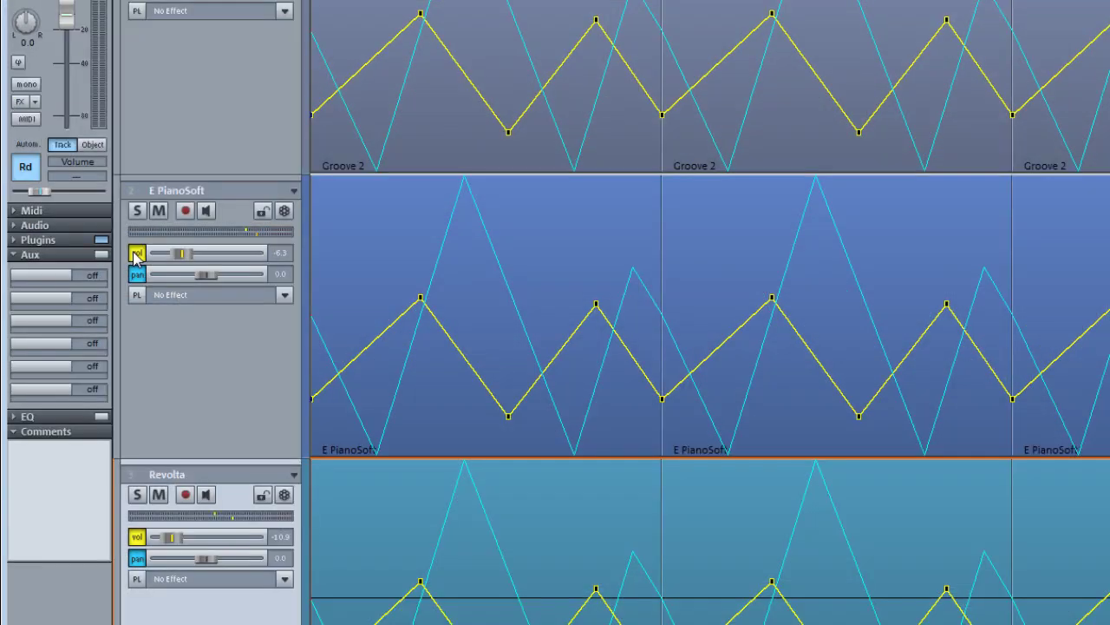
- Set the automation display to show only the selected curve
{"action": "right_click", "coordinate": [136, 254]}
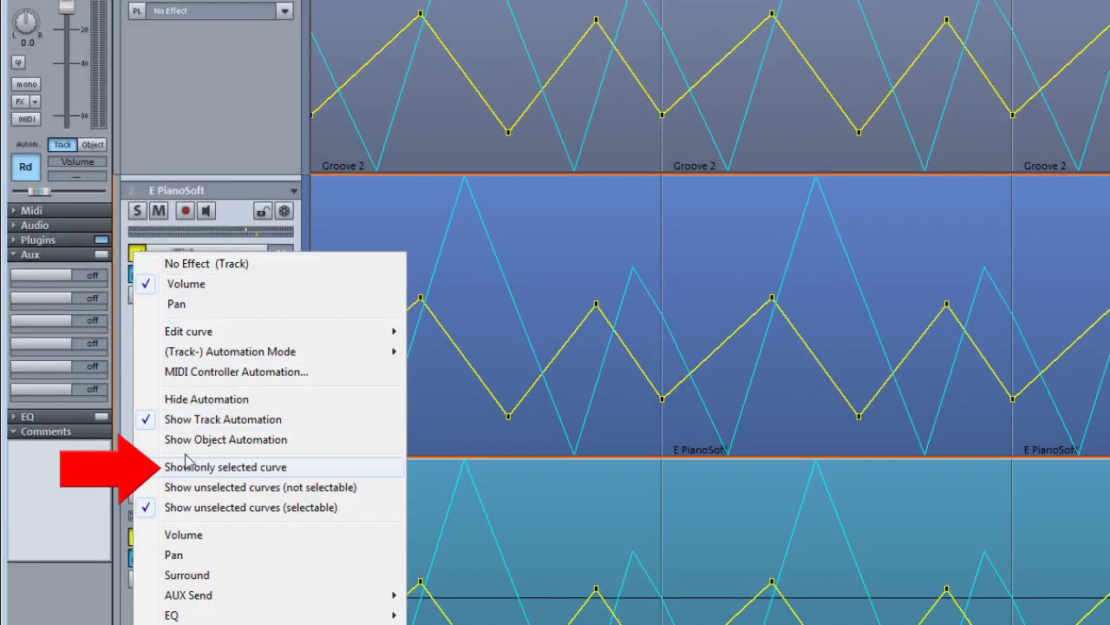
{"action": "left_click", "coordinate": [186, 468]}
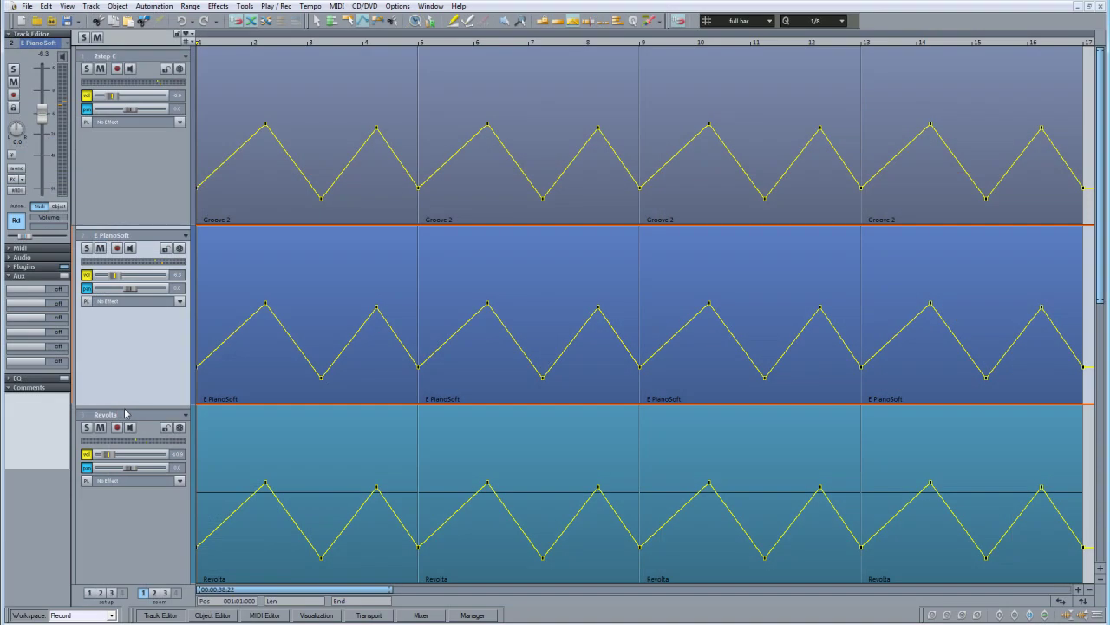